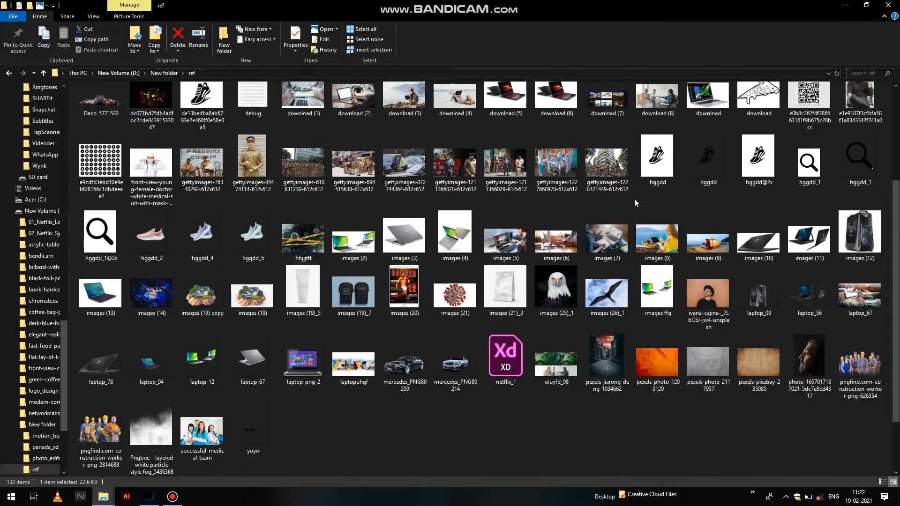
# Place the grey concrete texture pexels-photo-2117937 from the ref folder, rotate it 90°, and enlarge it to cover the whole page
pyautogui.click(687, 387)
pyautogui.moveTo(687, 386); pyautogui.dragTo(194, 443)
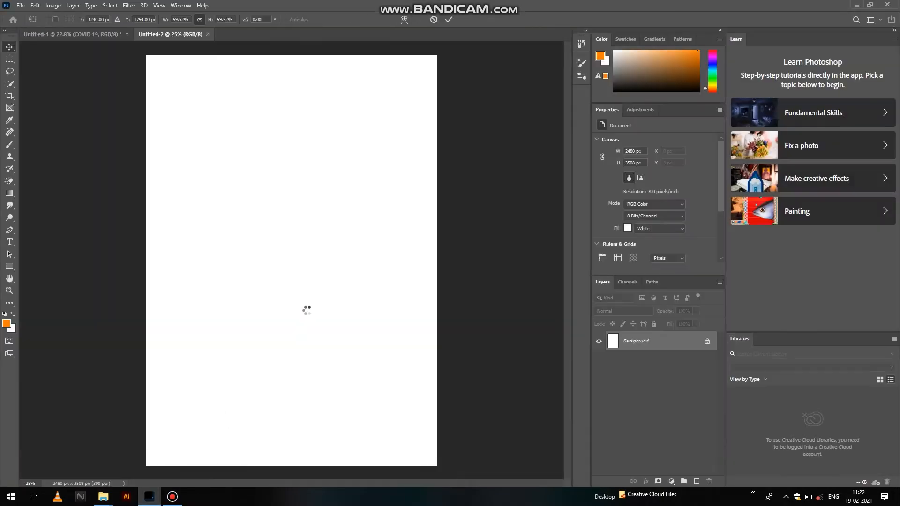
pyautogui.moveTo(464, 380); pyautogui.dragTo(212, 358)
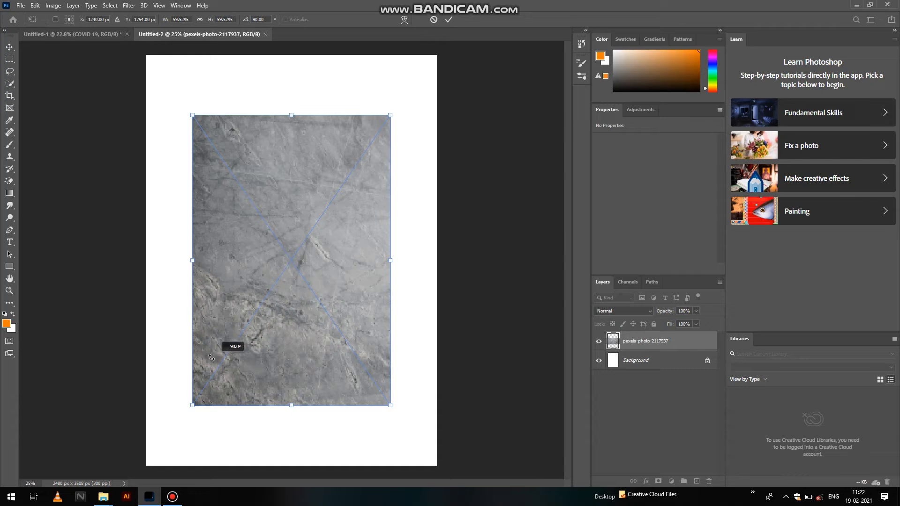
pyautogui.moveTo(308, 226); pyautogui.dragTo(262, 167)
pyautogui.moveTo(345, 345); pyautogui.dragTo(448, 476)
pyautogui.moveTo(391, 406); pyautogui.dragTo(402, 409)
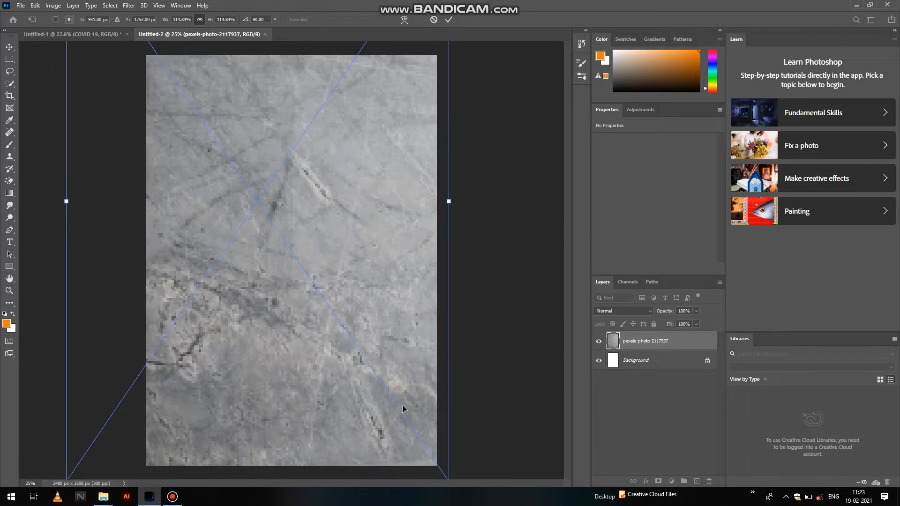
pyautogui.scroll(-1, 485, 375)
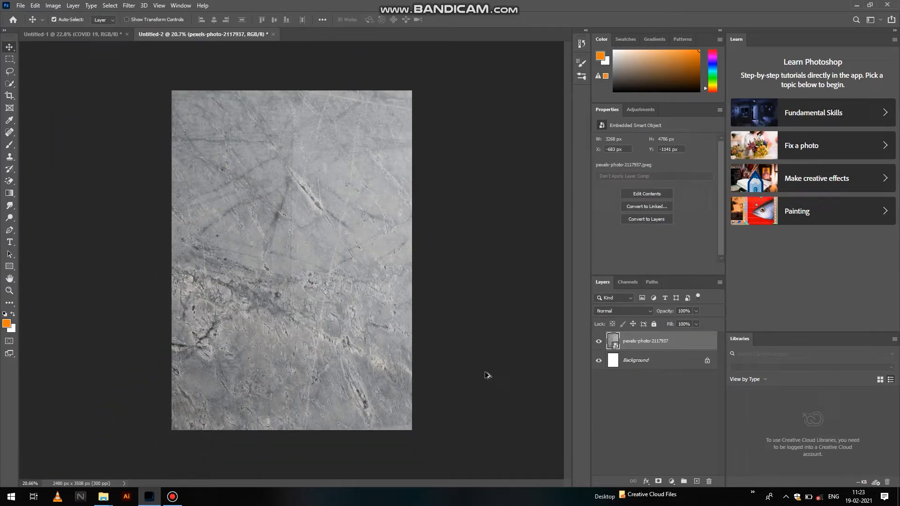
# Place the sunset city street photo over the texture, enlarge it to cover the page, and set its blend mode to Screen
pyautogui.click(861, 6)
pyautogui.moveTo(608, 368); pyautogui.dragTo(258, 354)
pyautogui.moveTo(412, 391); pyautogui.dragTo(449, 437)
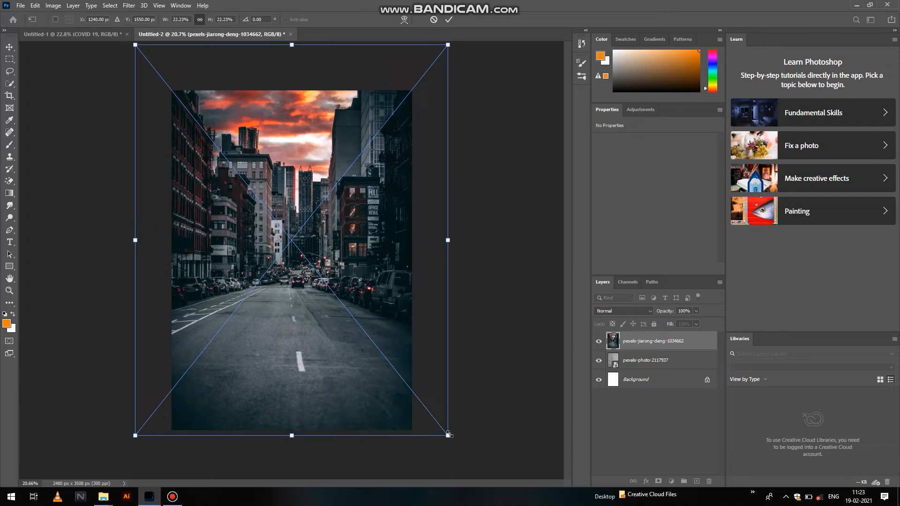
pyautogui.press('Return')
pyautogui.click(619, 311)
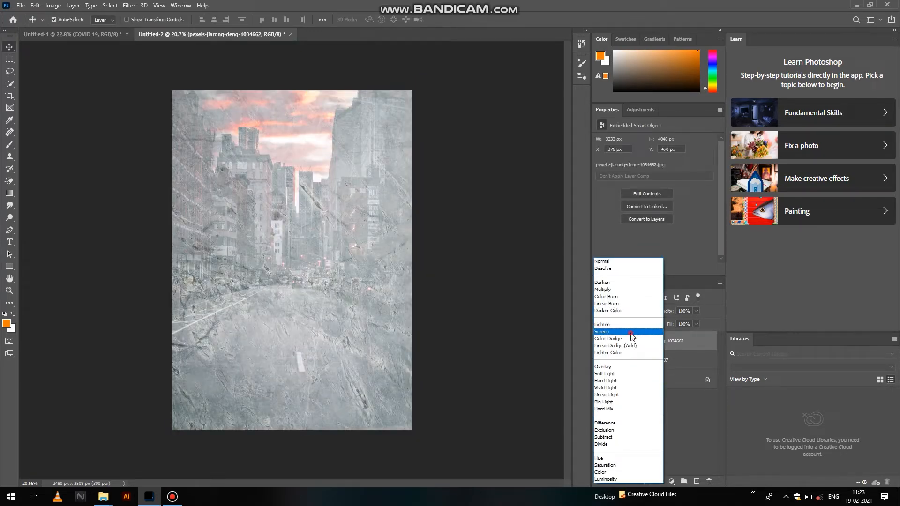
pyautogui.click(632, 334)
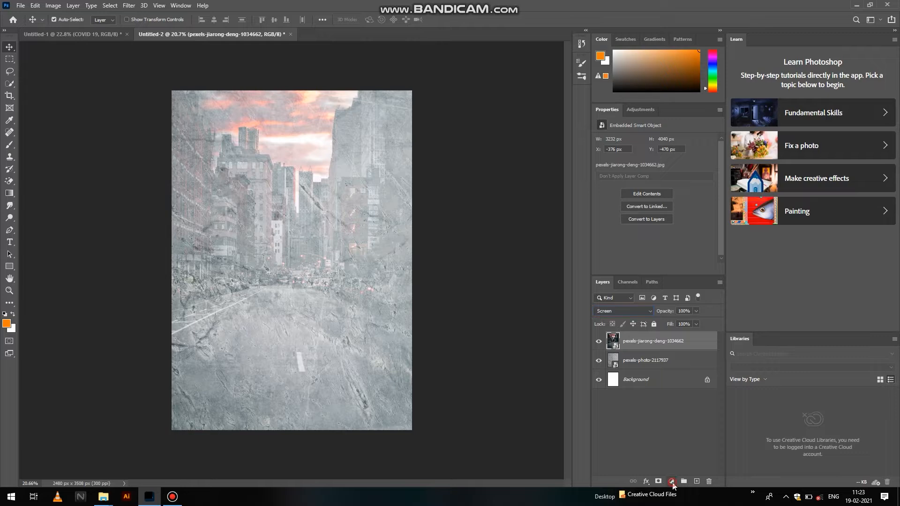
# Add a Color Balance adjustment above the street photo with midtones at Cyan-Red -8, Magenta-Green -27 and Yellow-Blue -100
pyautogui.click(672, 482)
pyautogui.click(698, 400)
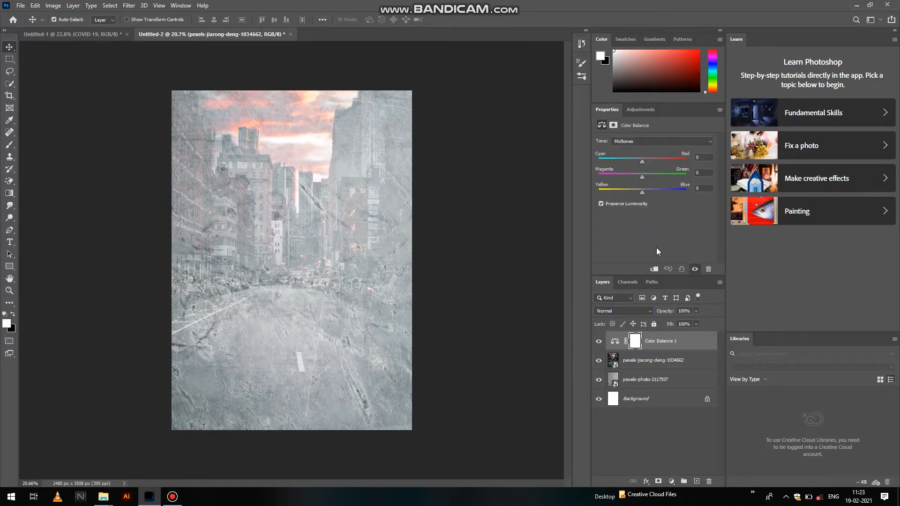
pyautogui.moveTo(599, 187); pyautogui.dragTo(590, 185)
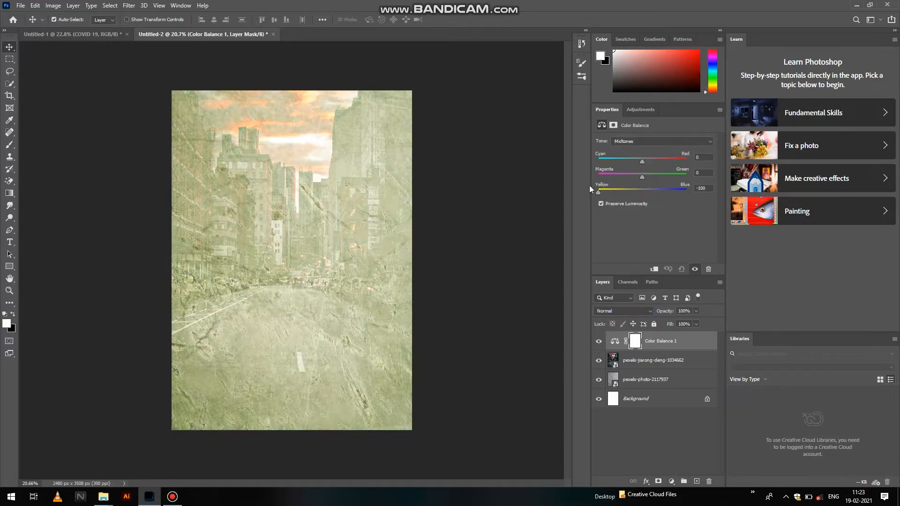
pyautogui.moveTo(643, 174)
pyautogui.mouseDown()
pyautogui.moveTo(617, 174)
pyautogui.moveTo(639, 176)
pyautogui.mouseUp()
pyautogui.click(598, 342)
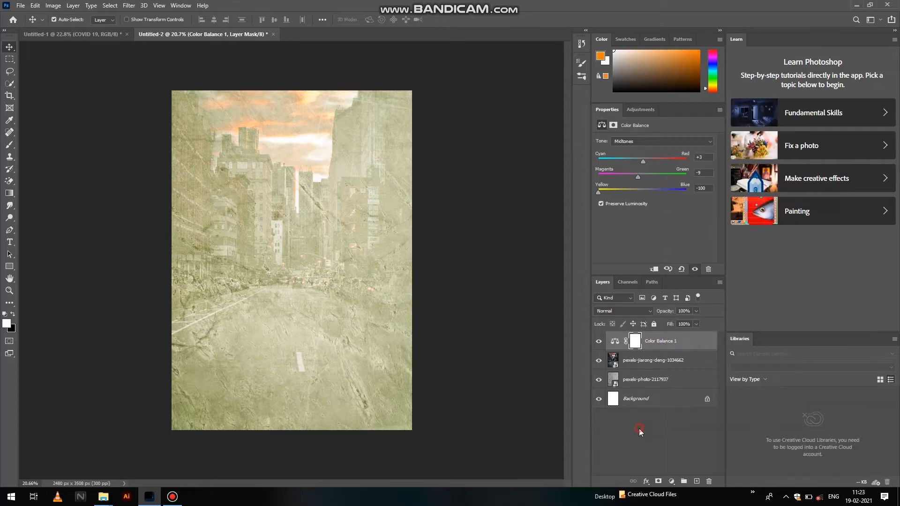
pyautogui.click(640, 428)
pyautogui.click(675, 344)
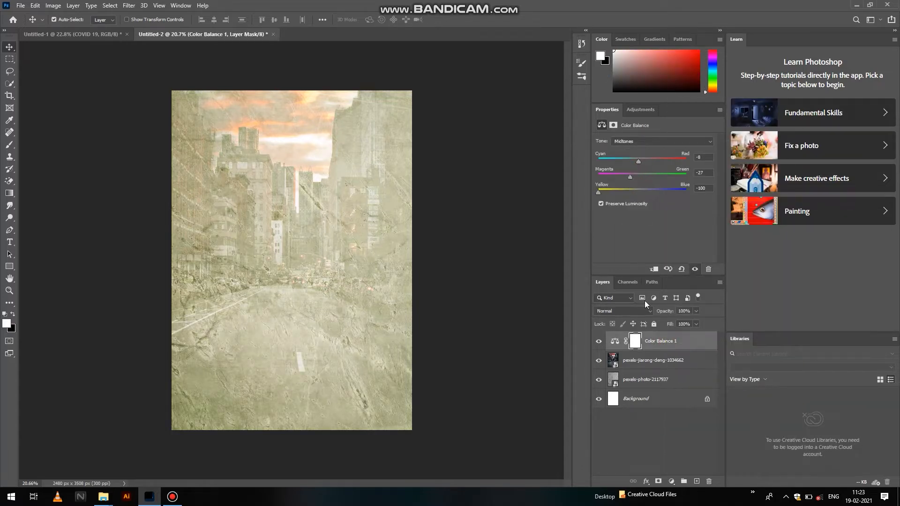
# Try a Hue/Saturation adjustment with Hue -174 above the street photo, and delete that adjustment layer
pyautogui.click(657, 361)
pyautogui.click(671, 481)
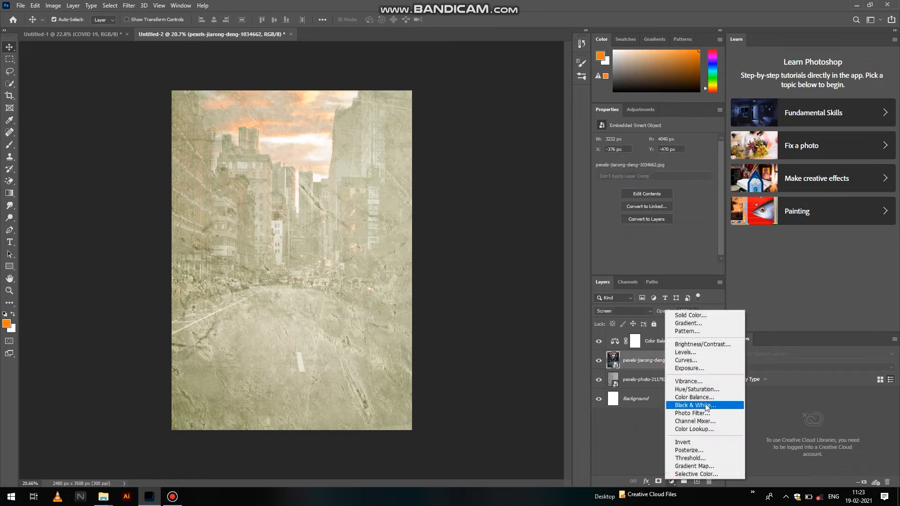
pyautogui.click(697, 389)
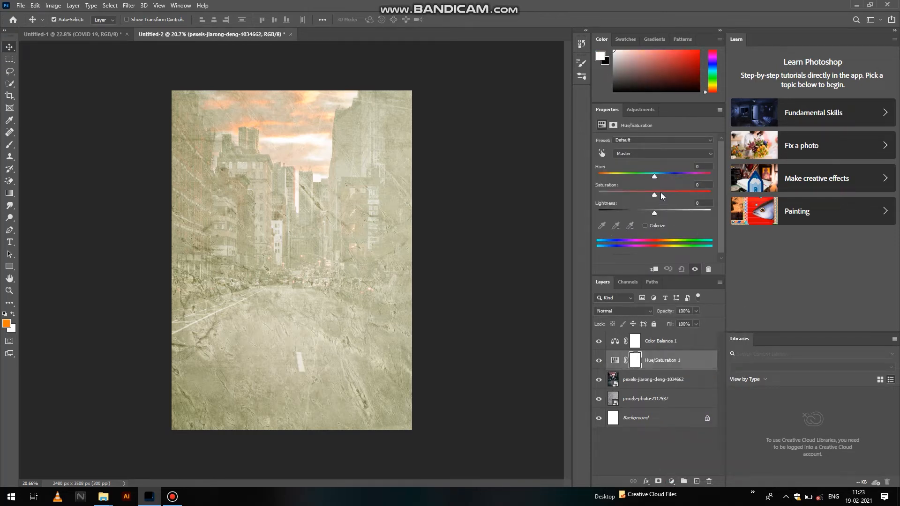
pyautogui.moveTo(636, 173); pyautogui.dragTo(599, 174)
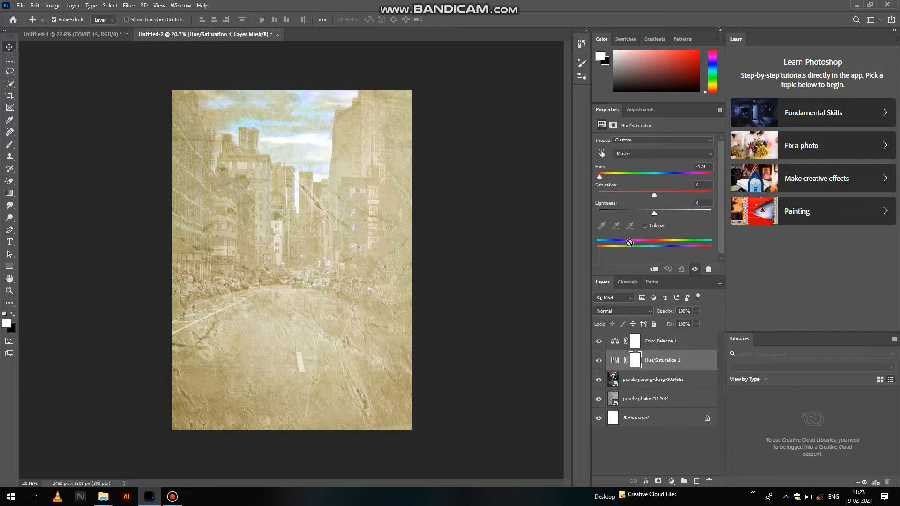
pyautogui.press('Delete')
# Place eight gettyimages police, crowd and medical photos from the ref folder above the Color Balance layer at their original size
pyautogui.click(671, 344)
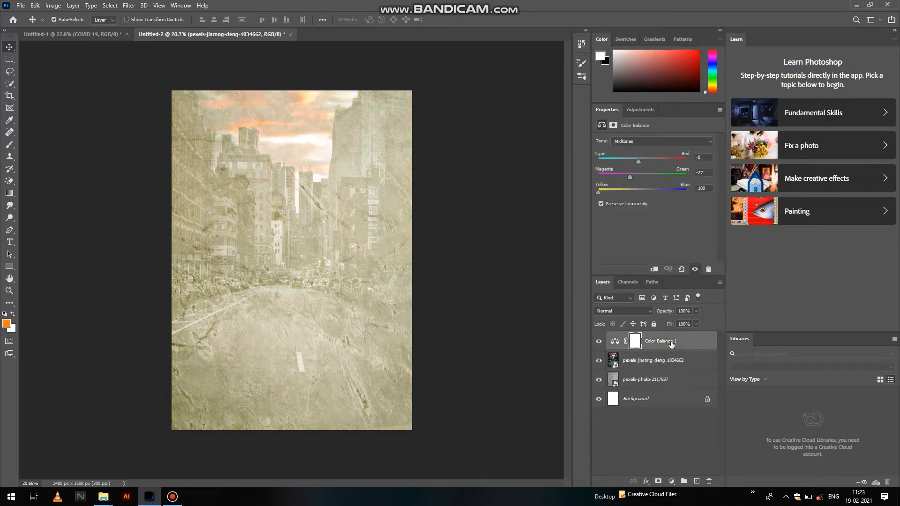
pyautogui.click(861, 5)
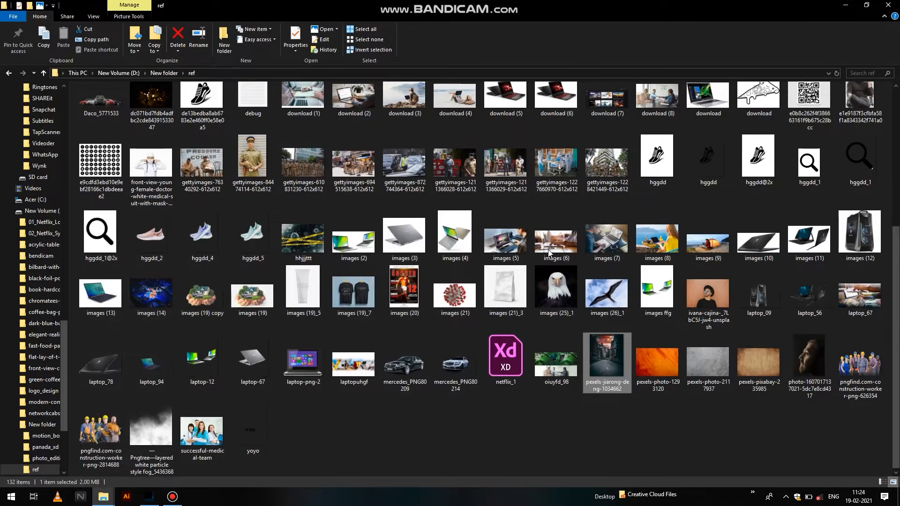
pyautogui.click(195, 167)
pyautogui.keyDown('ctrl'); pyautogui.click(305, 171); pyautogui.keyUp('ctrl')
pyautogui.keyDown('ctrl'); pyautogui.click(366, 171); pyautogui.keyUp('ctrl')
pyautogui.keyDown('ctrl'); pyautogui.click(425, 170); pyautogui.keyUp('ctrl')
pyautogui.keyDown('ctrl'); pyautogui.click(488, 171); pyautogui.keyUp('ctrl')
pyautogui.keyDown('ctrl'); pyautogui.click(474, 172); pyautogui.keyUp('ctrl')
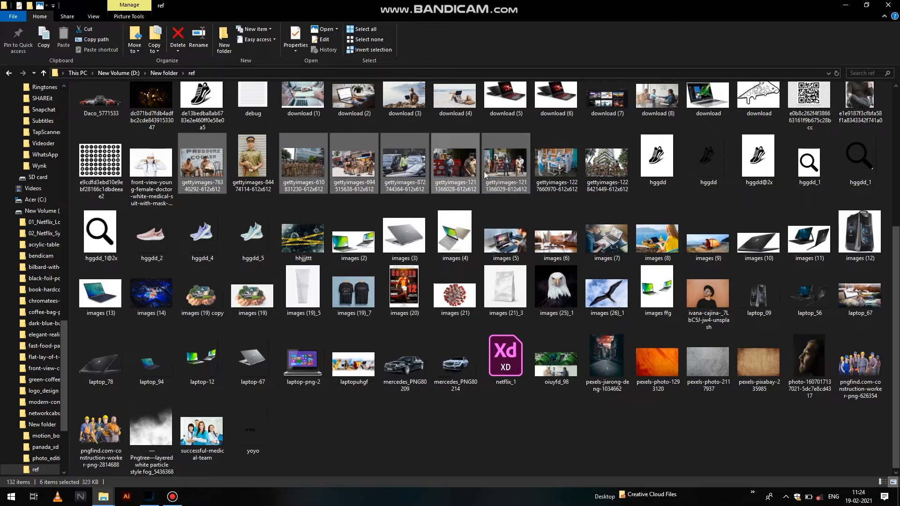
pyautogui.keyDown('ctrl'); pyautogui.click(560, 171); pyautogui.keyUp('ctrl')
pyautogui.keyDown('ctrl'); pyautogui.click(605, 169); pyautogui.keyUp('ctrl')
pyautogui.moveTo(604, 170); pyautogui.dragTo(314, 288)
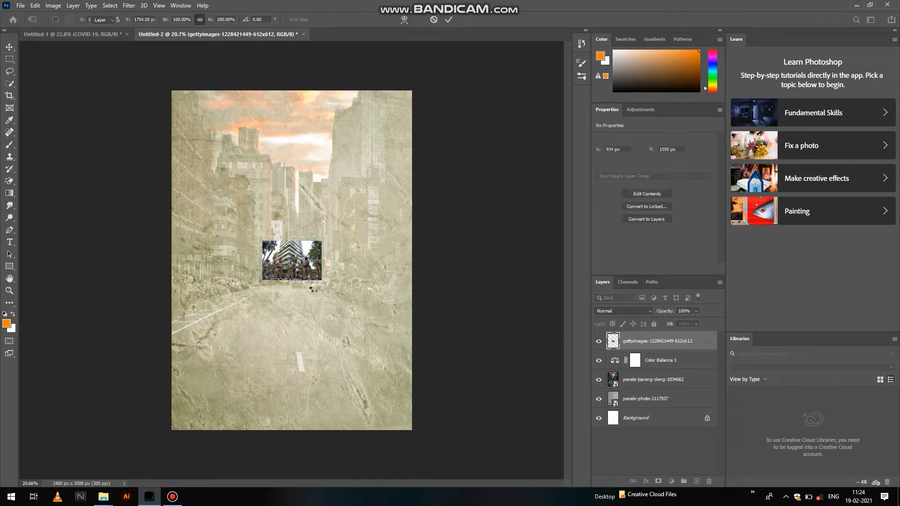
pyautogui.press('Return')
pyautogui.press('Return')
pyautogui.press('Return')
pyautogui.press('Return')
pyautogui.press('Return')
pyautogui.press('Return')
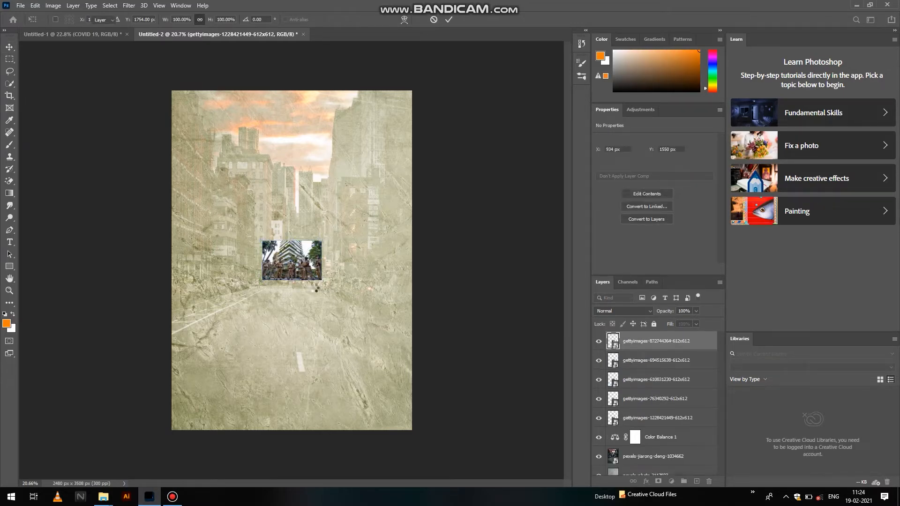
pyautogui.press('Return')
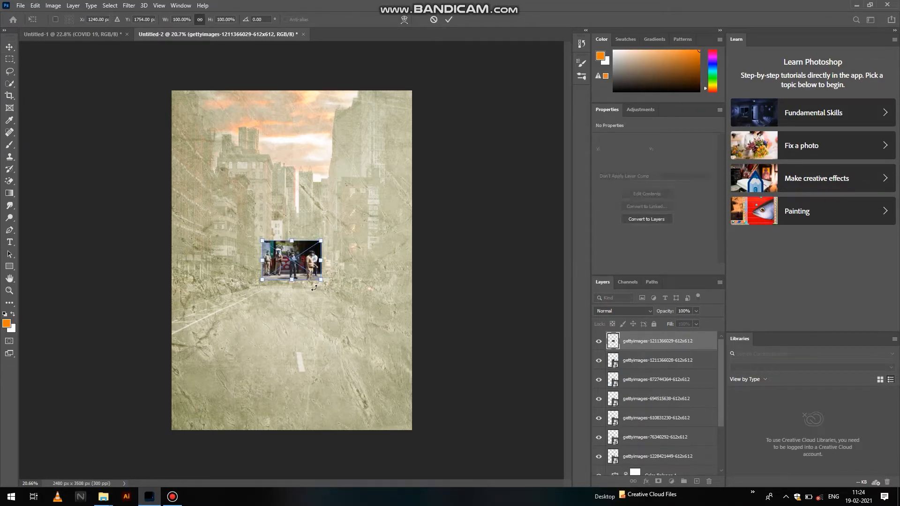
pyautogui.press('Return')
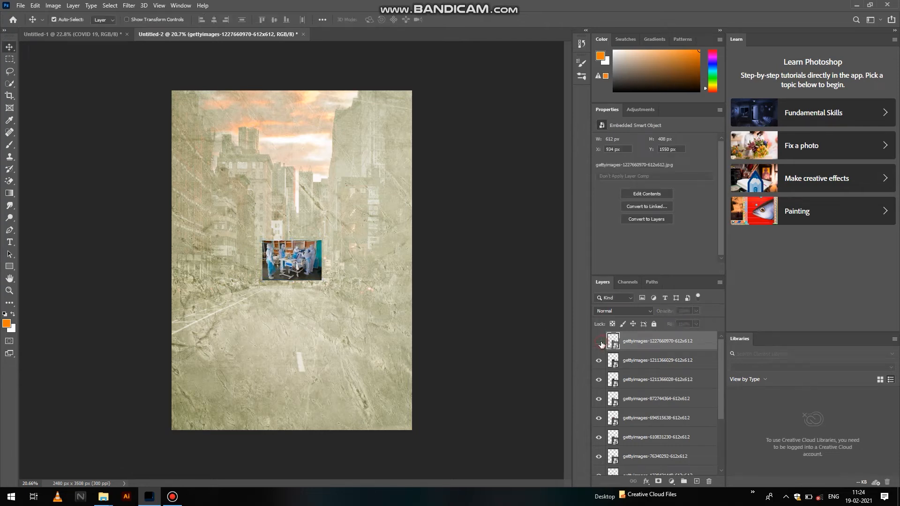
pyautogui.click(599, 343)
pyautogui.hotkey('alt', '[')
pyautogui.hotkey('ctrl', 't')
pyautogui.moveTo(322, 280); pyautogui.dragTo(417, 332)
pyautogui.press('Return')
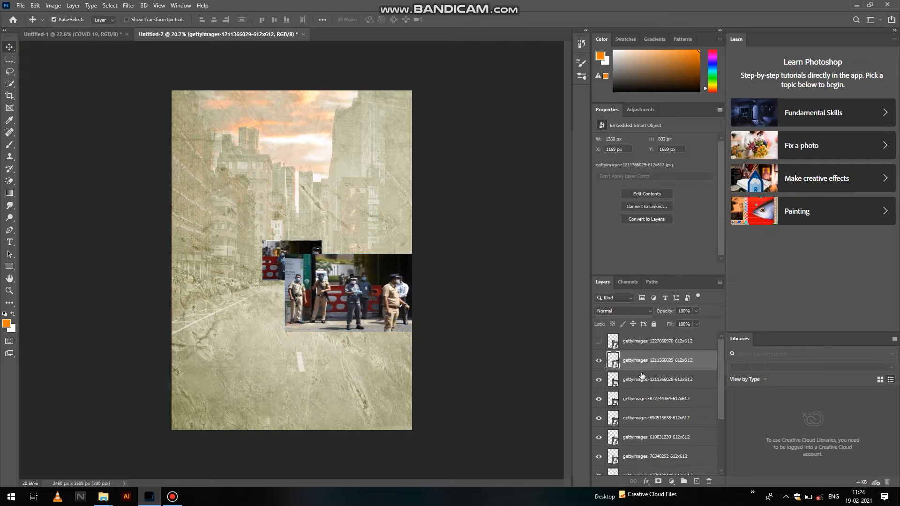
pyautogui.rightClick(9, 182)
pyautogui.click(45, 182)
pyautogui.click(286, 279)
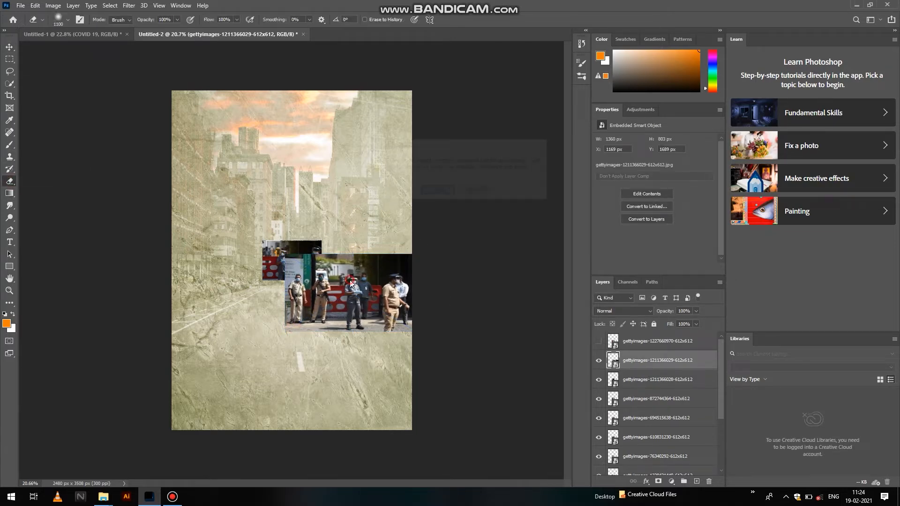
pyautogui.click(430, 189)
pyautogui.click(659, 482)
pyautogui.moveTo(241, 279); pyautogui.dragTo(338, 270)
pyautogui.moveTo(419, 219)
pyautogui.mouseDown()
pyautogui.moveTo(342, 220)
pyautogui.moveTo(357, 219)
pyautogui.moveTo(242, 249)
pyautogui.moveTo(258, 349)
pyautogui.moveTo(257, 317)
pyautogui.moveTo(291, 366)
pyautogui.moveTo(402, 361)
pyautogui.mouseUp()
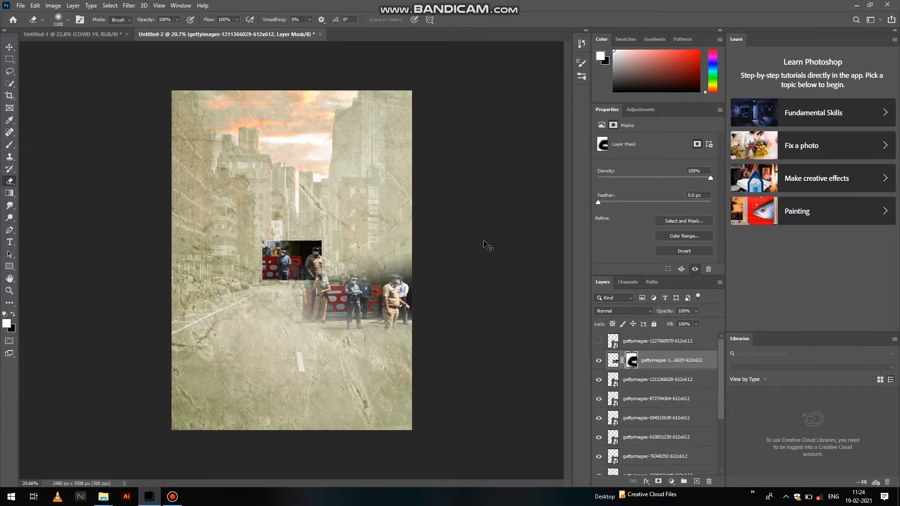
pyautogui.hotkey('ctrl', 't')
pyautogui.moveTo(416, 255); pyautogui.dragTo(497, 184)
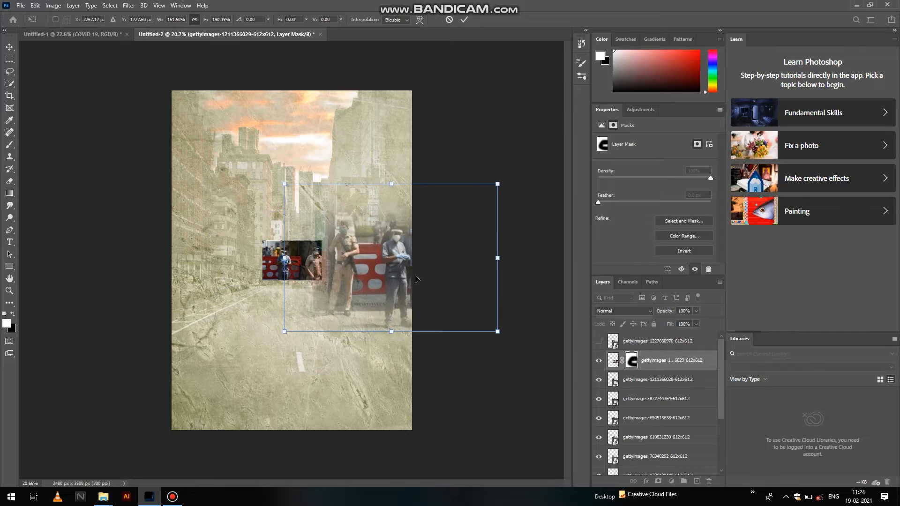
pyautogui.hotkey('ctrl', 'z')
pyautogui.moveTo(416, 254); pyautogui.dragTo(458, 228)
pyautogui.press('Return')
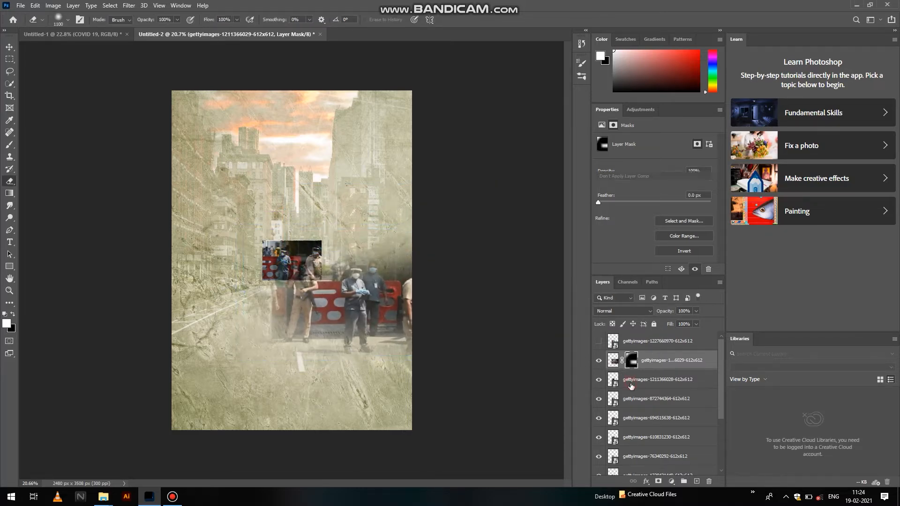
pyautogui.click(631, 386)
pyautogui.hotkey('ctrl', 't')
pyautogui.moveTo(321, 241); pyautogui.dragTo(428, 168)
pyautogui.moveTo(359, 250); pyautogui.dragTo(319, 311)
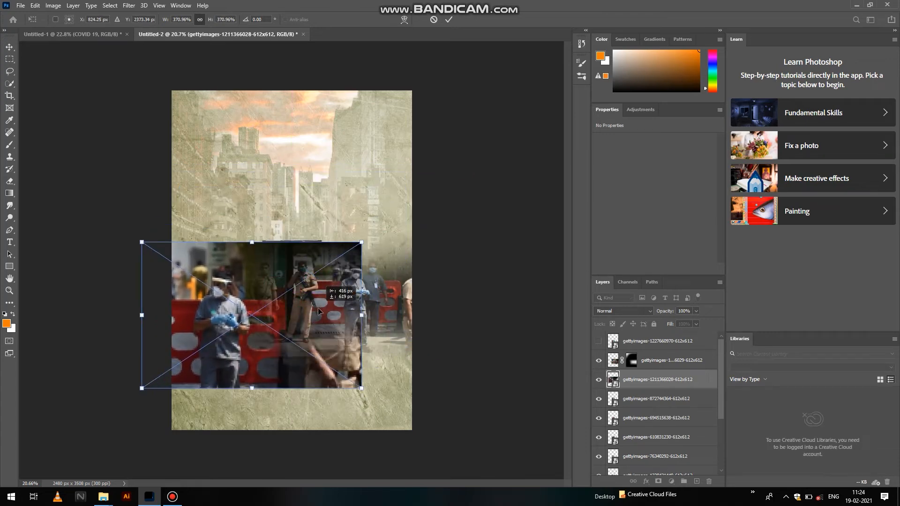
pyautogui.moveTo(361, 388); pyautogui.dragTo(348, 370)
pyautogui.moveTo(299, 344); pyautogui.dragTo(297, 337)
pyautogui.press('Return')
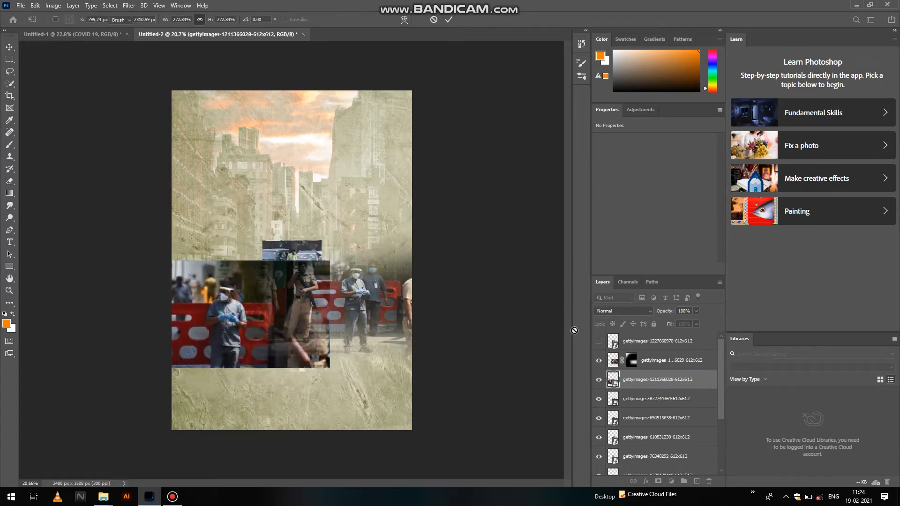
pyautogui.press('e')
pyautogui.click(660, 481)
pyautogui.moveTo(150, 211)
pyautogui.mouseDown()
pyautogui.moveTo(211, 220)
pyautogui.moveTo(302, 211)
pyautogui.moveTo(171, 217)
pyautogui.mouseUp()
pyautogui.moveTo(300, 353)
pyautogui.mouseDown()
pyautogui.moveTo(170, 402)
pyautogui.moveTo(181, 392)
pyautogui.moveTo(269, 400)
pyautogui.moveTo(365, 362)
pyautogui.moveTo(362, 341)
pyautogui.moveTo(344, 376)
pyautogui.mouseUp()
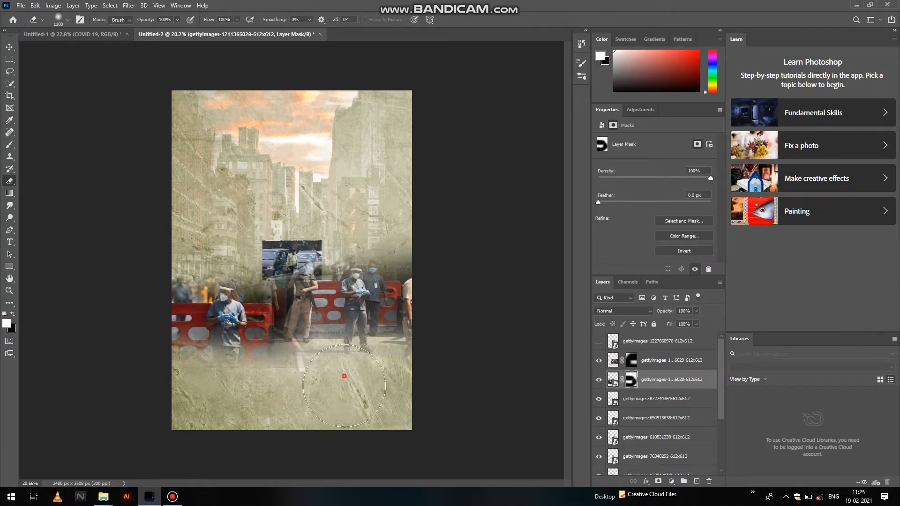
# Delete the small gettyimages-872744364 traffic photo from the middle of the page, keeping the masked police photos
pyautogui.click(9, 47)
pyautogui.click(294, 260)
pyautogui.press('Delete')
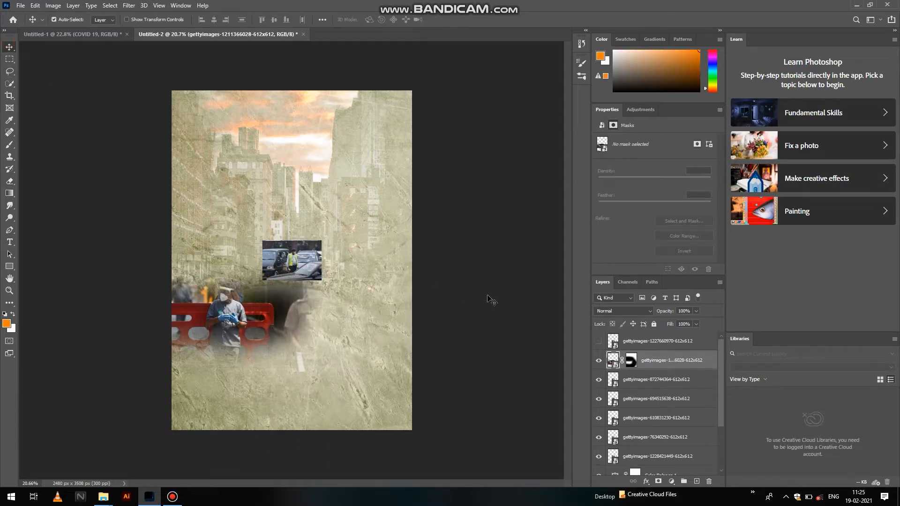
pyautogui.hotkey('ctrl', 'z')
pyautogui.click(300, 248)
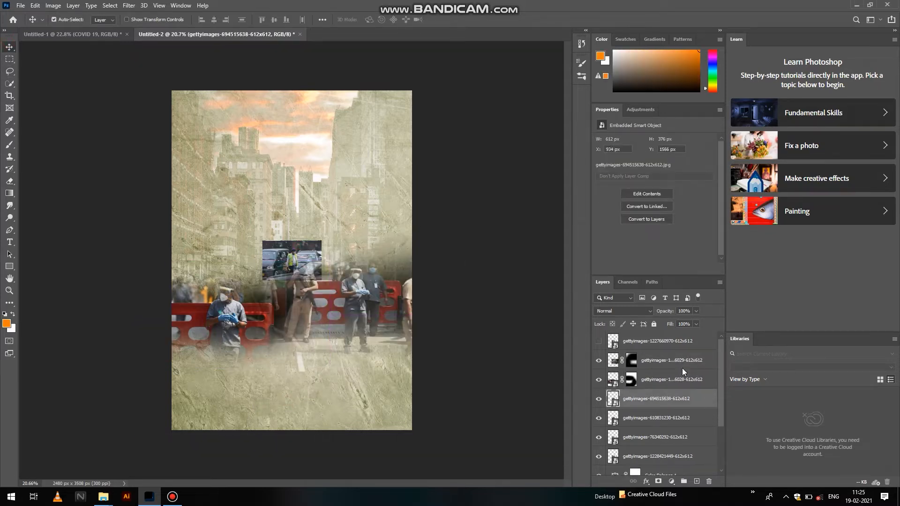
# Enlarge the gettyimages-694515638 police group photo to about 2496 px wide, spanning the page behind the masked figures
pyautogui.hotkey('ctrl', 't')
pyautogui.moveTo(322, 279); pyautogui.dragTo(419, 326)
pyautogui.press('Return')
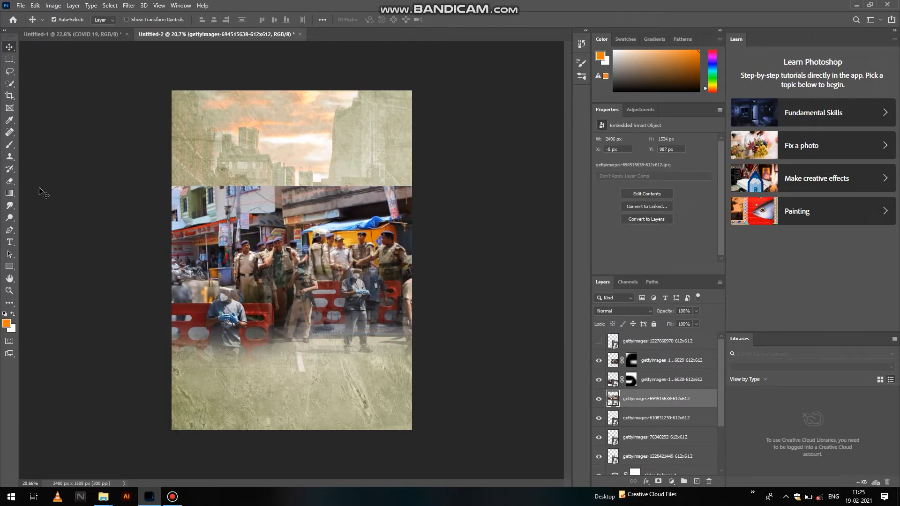
# Add a layer mask to the gettyimages-694515638 photo and erase its upper part and left edge into the buildings
pyautogui.click(9, 180)
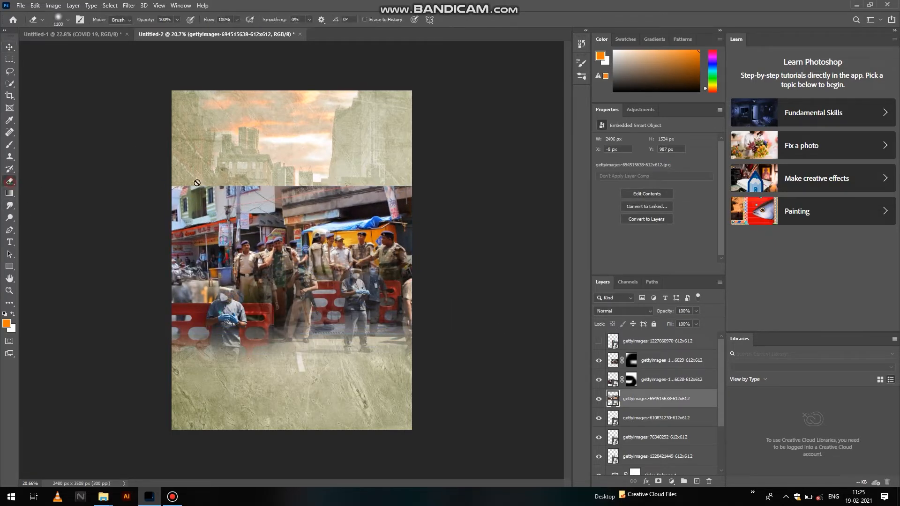
pyautogui.click(658, 480)
pyautogui.moveTo(269, 172)
pyautogui.mouseDown()
pyautogui.moveTo(483, 168)
pyautogui.moveTo(392, 184)
pyautogui.moveTo(196, 185)
pyautogui.moveTo(140, 211)
pyautogui.mouseUp()
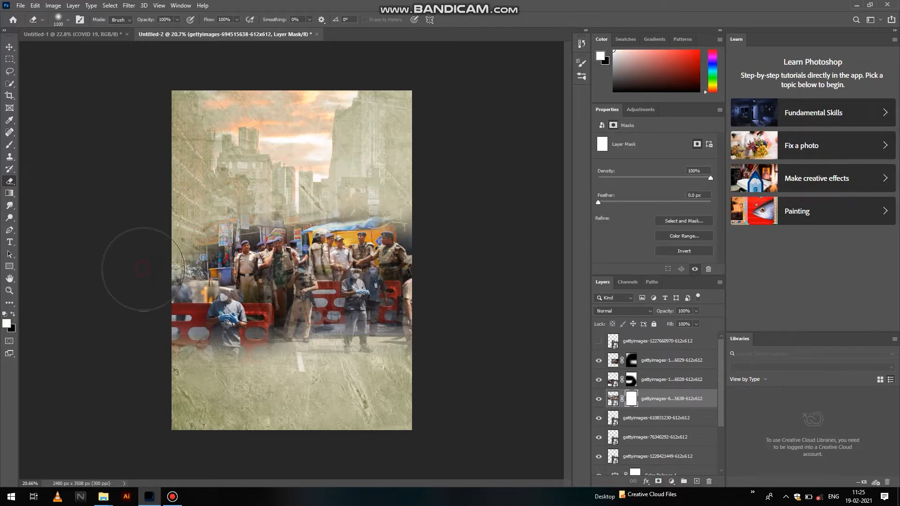
# Enlarge the gettyimages-610831230 police line-up photo to about 2481 px wide, spanning the lower part of the page
pyautogui.click(641, 423)
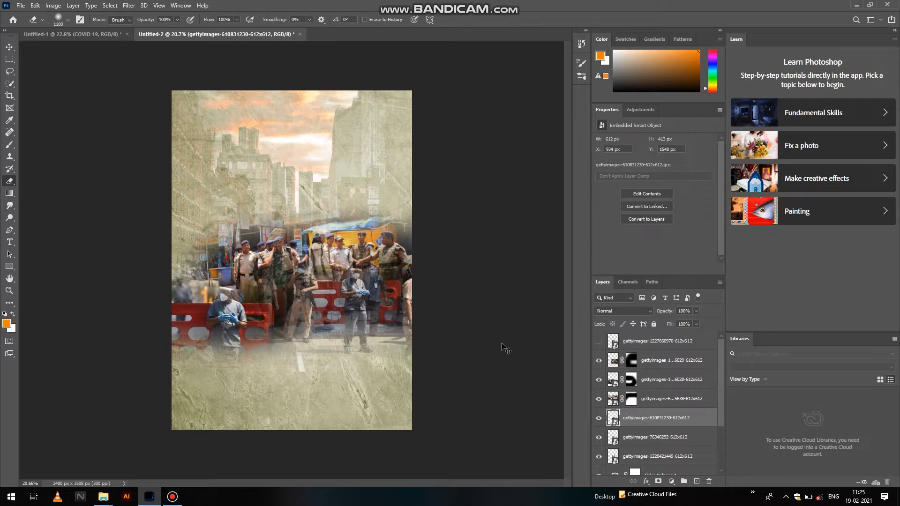
pyautogui.hotkey('ctrl', 't')
pyautogui.moveTo(342, 366); pyautogui.dragTo(433, 427)
pyautogui.moveTo(397, 401); pyautogui.dragTo(375, 402)
pyautogui.press('Return')
pyautogui.moveTo(656, 418)
pyautogui.mouseDown()
pyautogui.moveTo(656, 393)
pyautogui.moveTo(639, 428)
pyautogui.mouseUp()
# Add a layer mask to the gettyimages-610831230 photo and softly erase its top, right and bottom edges into the street
pyautogui.press('e')
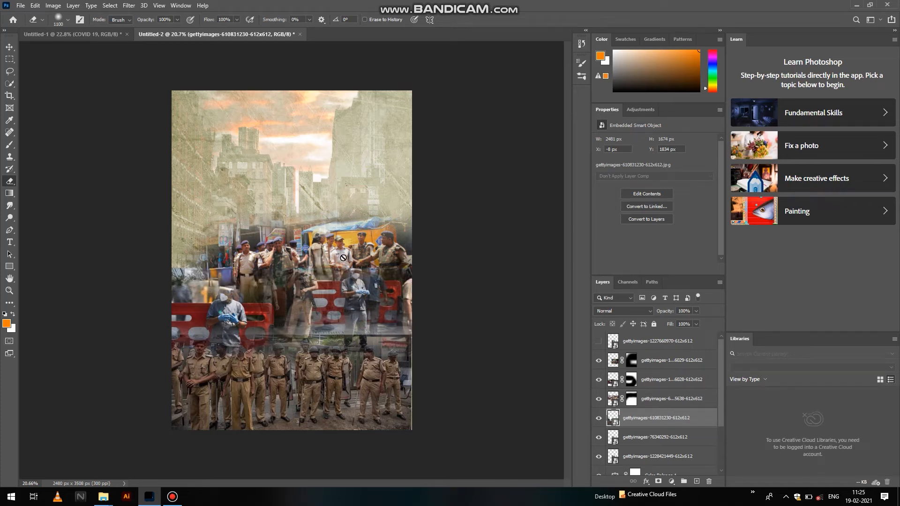
pyautogui.click(658, 482)
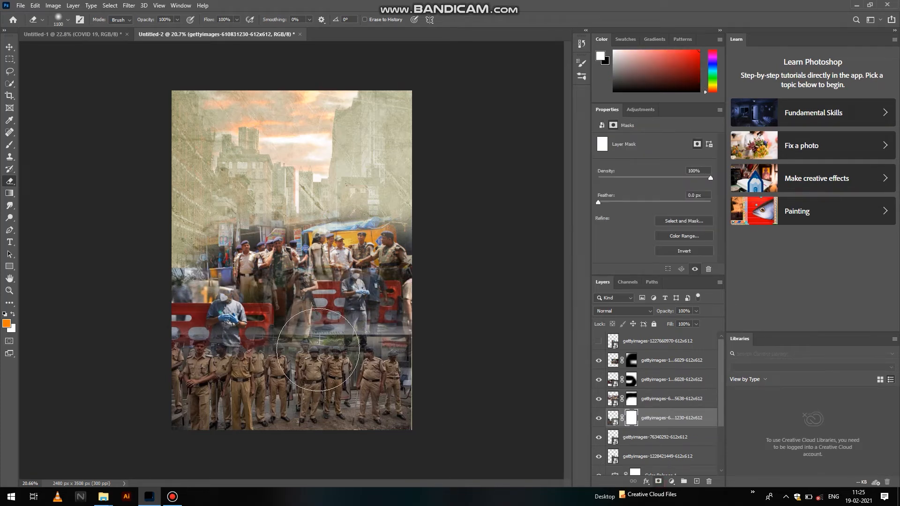
pyautogui.click(344, 338)
pyautogui.moveTo(406, 322)
pyautogui.mouseDown()
pyautogui.moveTo(176, 298)
pyautogui.moveTo(379, 302)
pyautogui.moveTo(425, 316)
pyautogui.moveTo(460, 340)
pyautogui.moveTo(449, 453)
pyautogui.moveTo(347, 449)
pyautogui.moveTo(276, 479)
pyautogui.moveTo(194, 448)
pyautogui.moveTo(397, 469)
pyautogui.mouseUp()
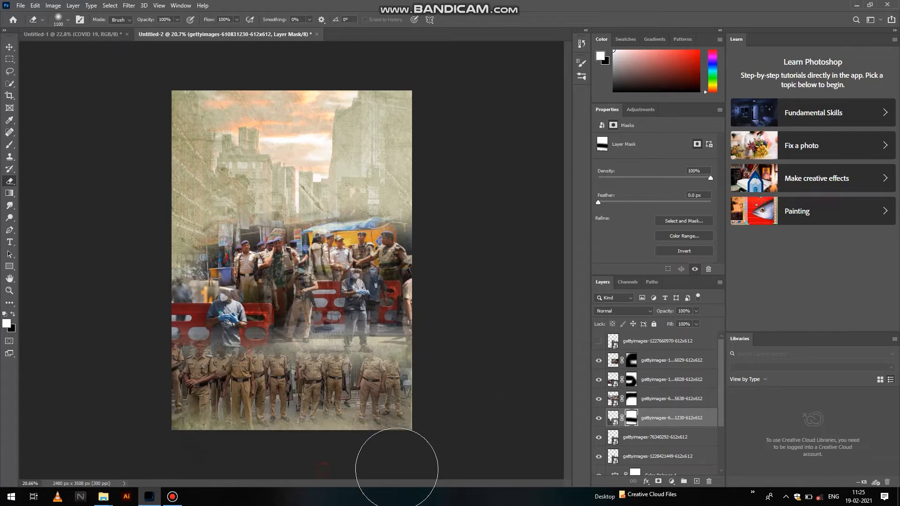
# Enlarge the gettyimages-76340292 pressure cooker photo to about 2284 px wide, behind the police group against the page's left edge
pyautogui.click(653, 443)
pyautogui.hotkey('ctrl', 't')
pyautogui.moveTo(300, 263); pyautogui.dragTo(391, 277)
pyautogui.press('Return')
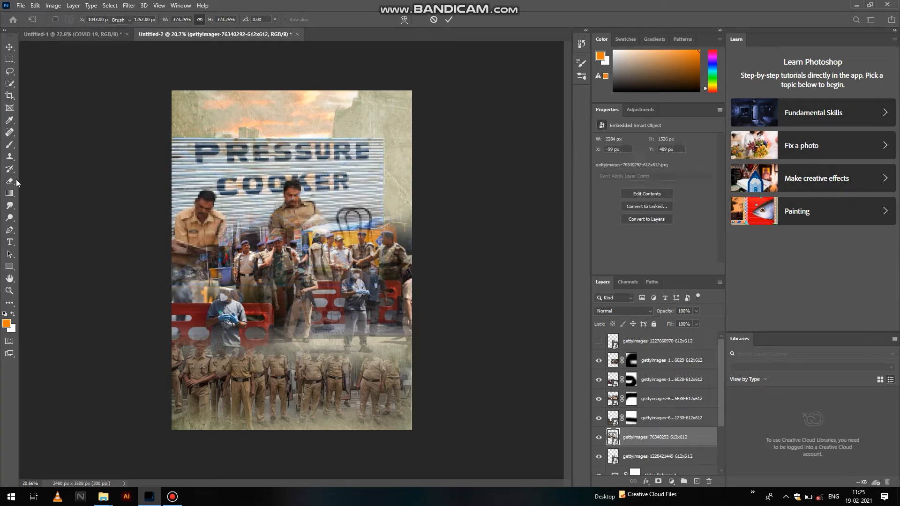
# Add a layer mask to the gettyimages-76340292 photo and erase its lettered upper part and right edge into the buildings
pyautogui.press('e')
pyautogui.click(658, 482)
pyautogui.moveTo(412, 141)
pyautogui.mouseDown()
pyautogui.moveTo(411, 241)
pyautogui.moveTo(161, 117)
pyautogui.moveTo(264, 149)
pyautogui.moveTo(170, 145)
pyautogui.moveTo(254, 178)
pyautogui.moveTo(320, 144)
pyautogui.mouseUp()
pyautogui.moveTo(404, 168); pyautogui.dragTo(399, 188)
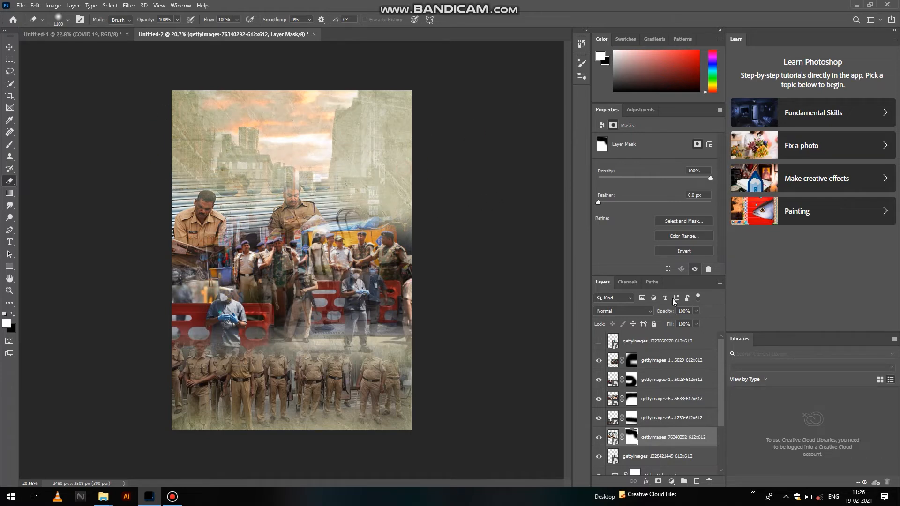
pyautogui.click(634, 457)
pyautogui.hotkey('ctrl', 't')
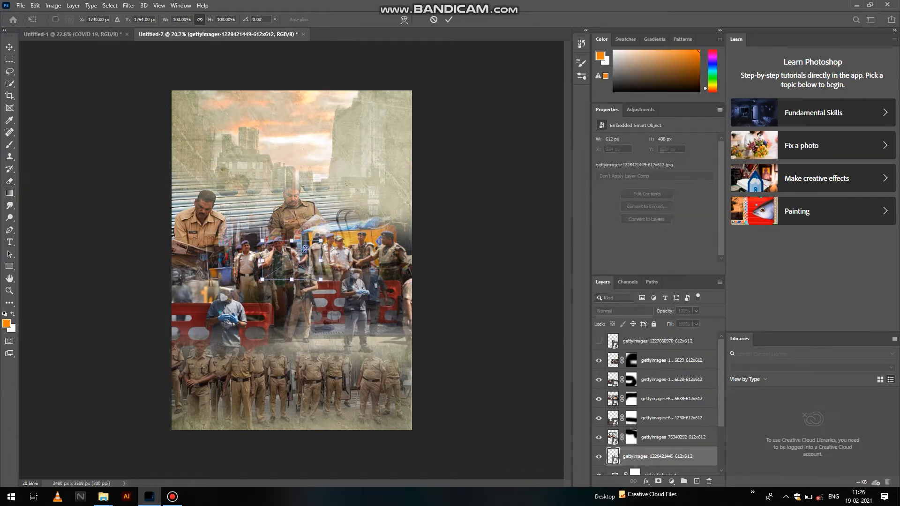
pyautogui.moveTo(382, 207)
pyautogui.mouseDown()
pyautogui.moveTo(455, 255)
pyautogui.moveTo(421, 233)
pyautogui.moveTo(425, 209)
pyautogui.moveTo(376, 210)
pyautogui.moveTo(377, 221)
pyautogui.mouseUp()
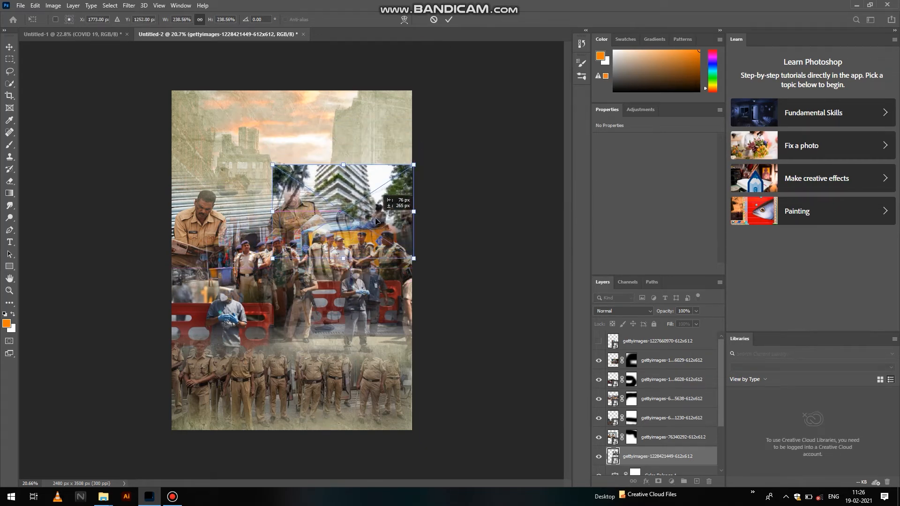
pyautogui.press('Return')
pyautogui.press('e')
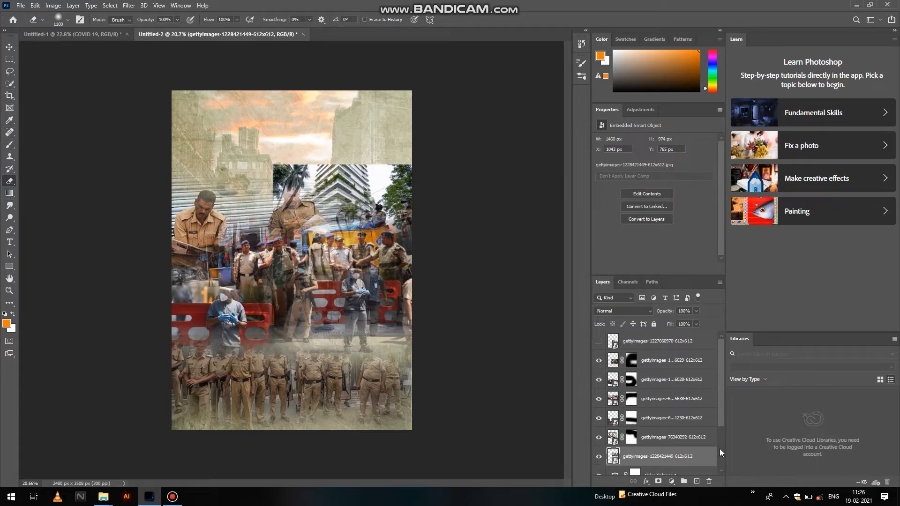
pyautogui.click(669, 482)
pyautogui.click(659, 481)
pyautogui.click(659, 481)
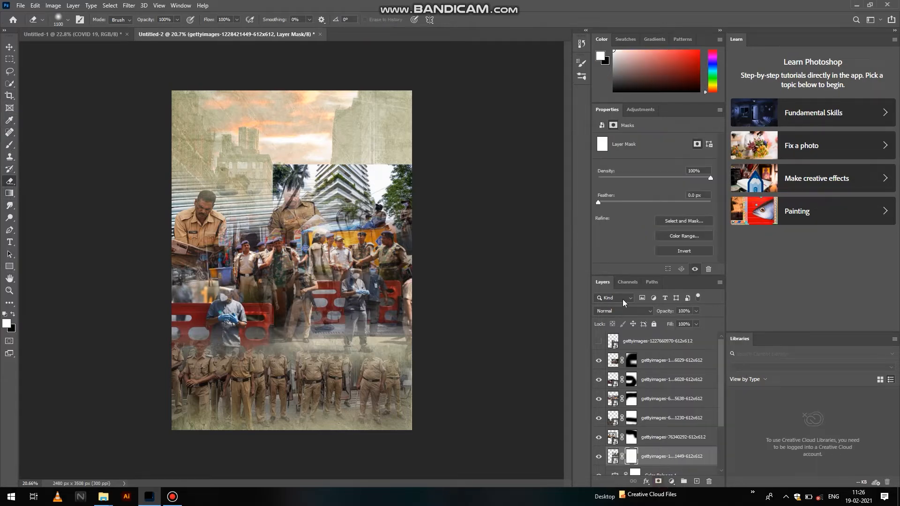
pyautogui.moveTo(331, 136)
pyautogui.mouseDown()
pyautogui.moveTo(342, 160)
pyautogui.moveTo(398, 162)
pyautogui.moveTo(353, 146)
pyautogui.moveTo(256, 148)
pyautogui.moveTo(269, 164)
pyautogui.mouseUp()
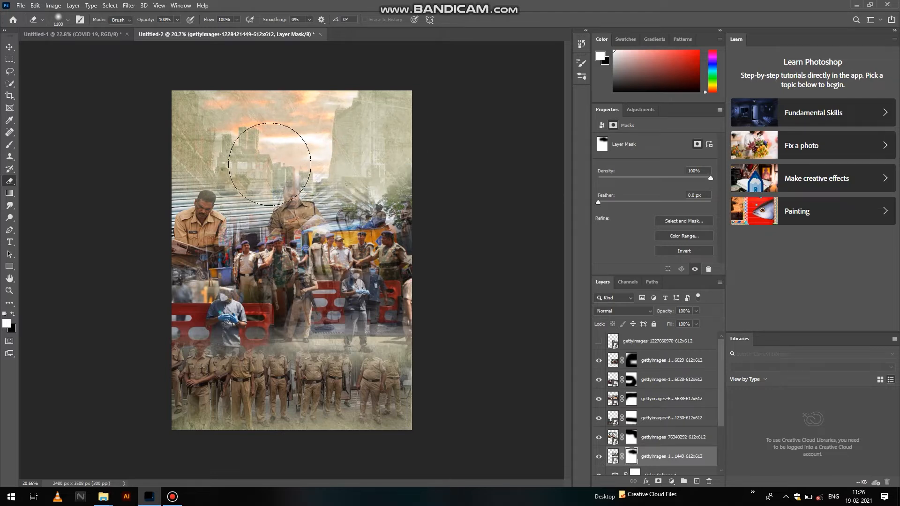
# Set the blend mode of all the masked police photo layers to Luminosity
pyautogui.click(9, 47)
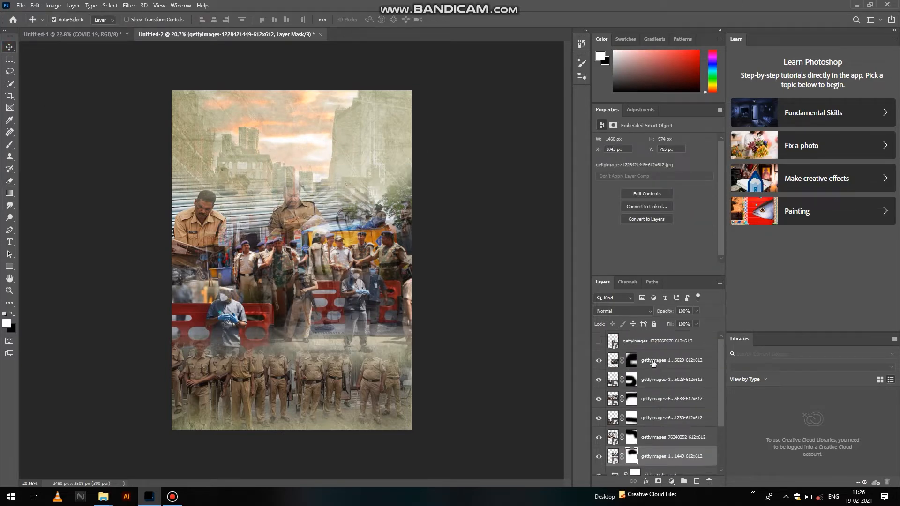
pyautogui.click(654, 364)
pyautogui.scroll(-1, 665, 416)
pyautogui.keyDown('shift'); pyautogui.click(666, 419); pyautogui.keyUp('shift')
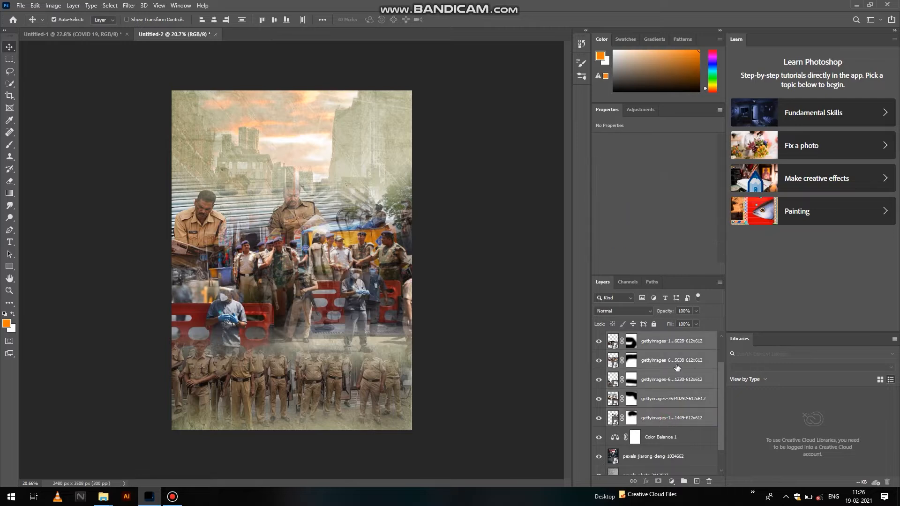
pyautogui.click(641, 311)
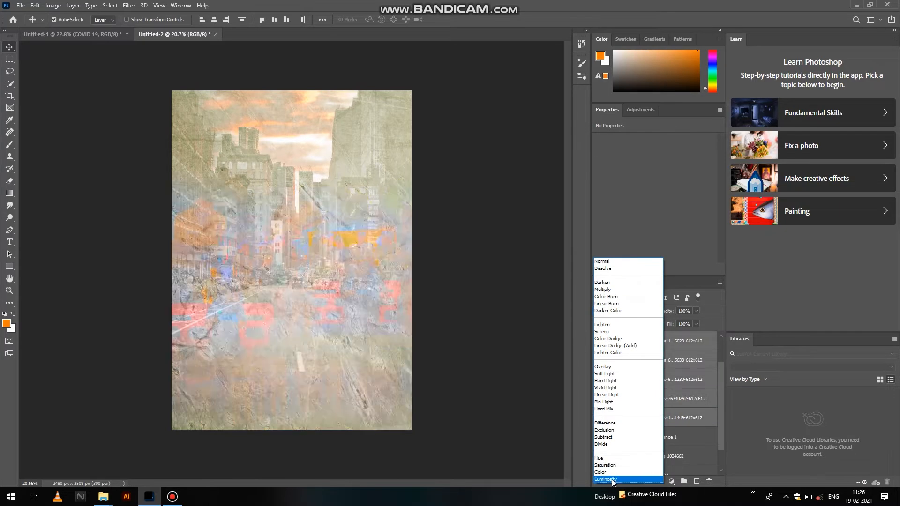
pyautogui.click(613, 479)
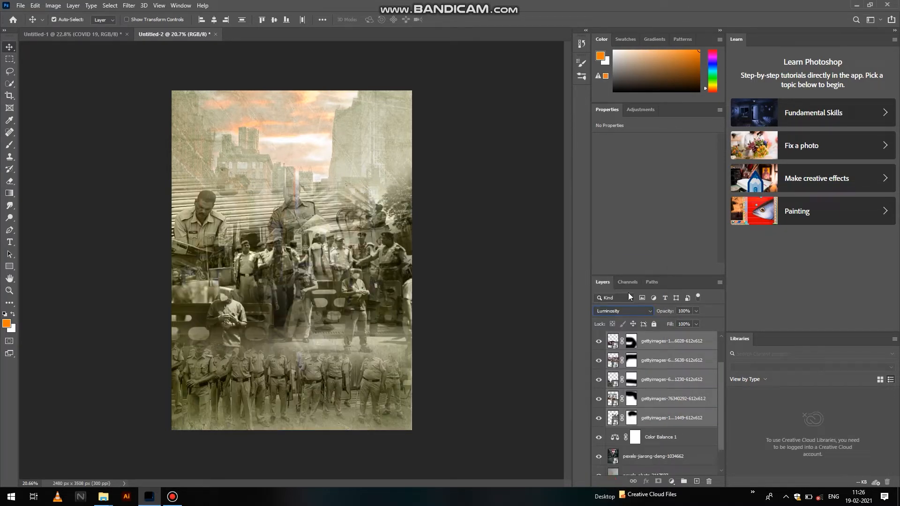
pyautogui.click(459, 313)
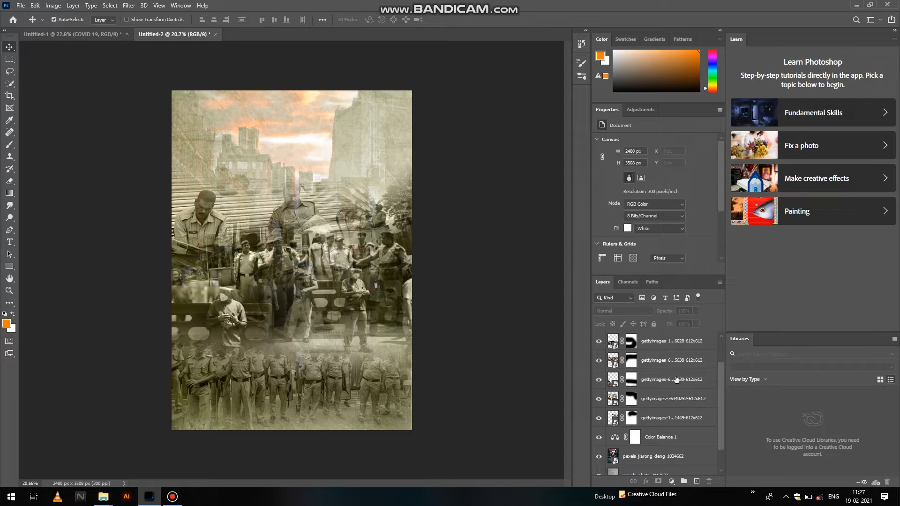
pyautogui.scroll(1, 676, 380)
pyautogui.scroll(1, 676, 380)
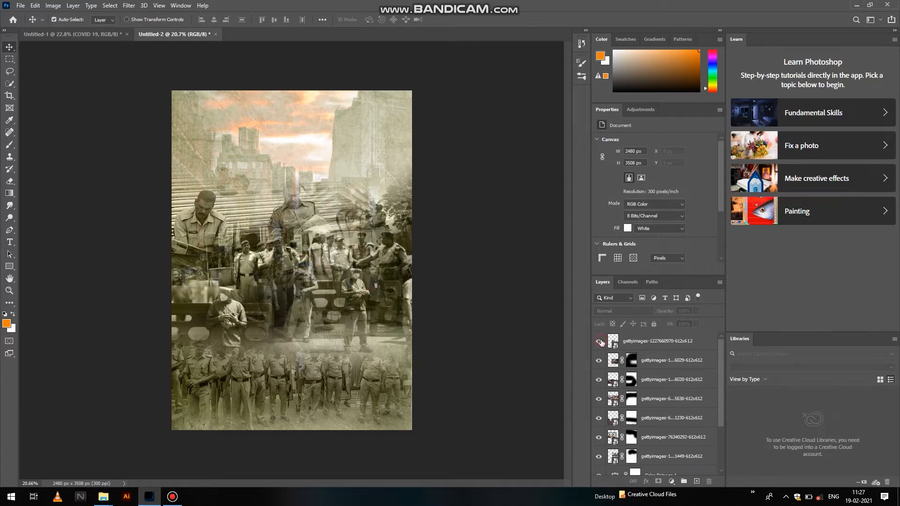
pyautogui.click(599, 341)
pyautogui.click(600, 342)
# Bring the hhjjjttt COVID-19 lockdown tape image from the ref folder into the poster document
pyautogui.click(858, 9)
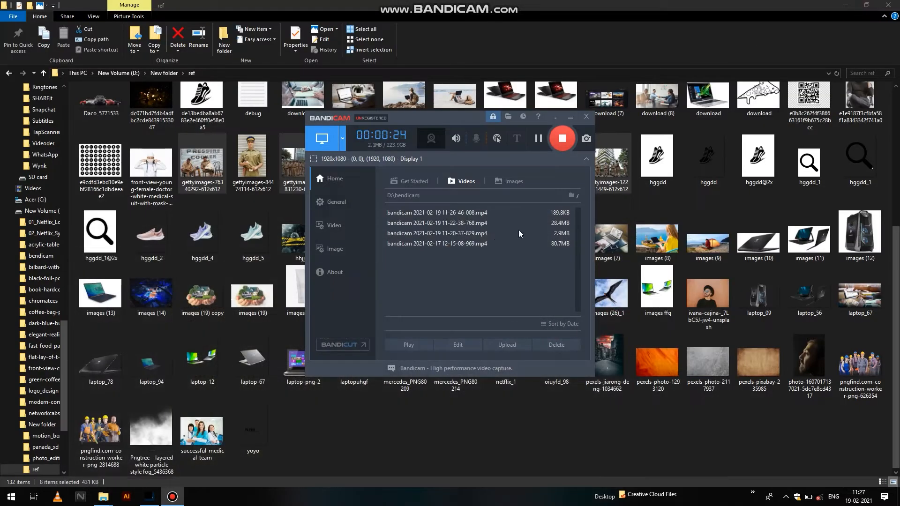
pyautogui.click(570, 117)
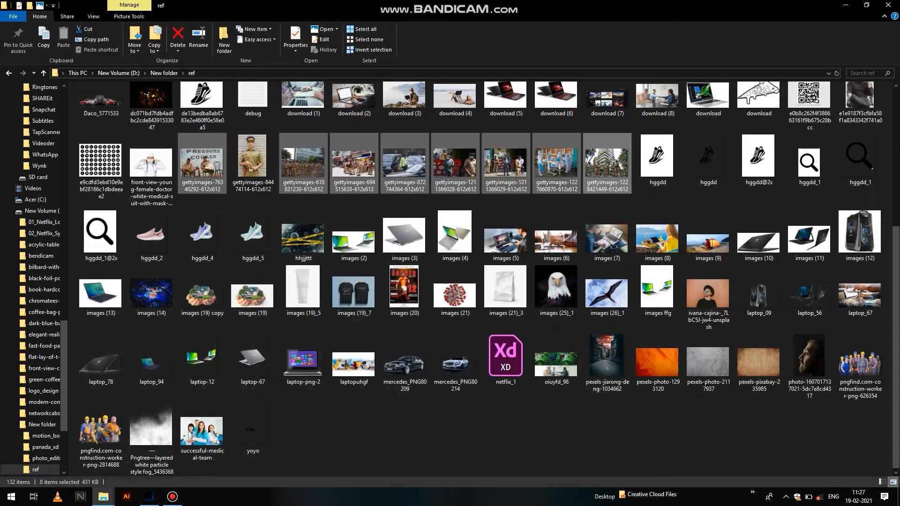
pyautogui.click(359, 464)
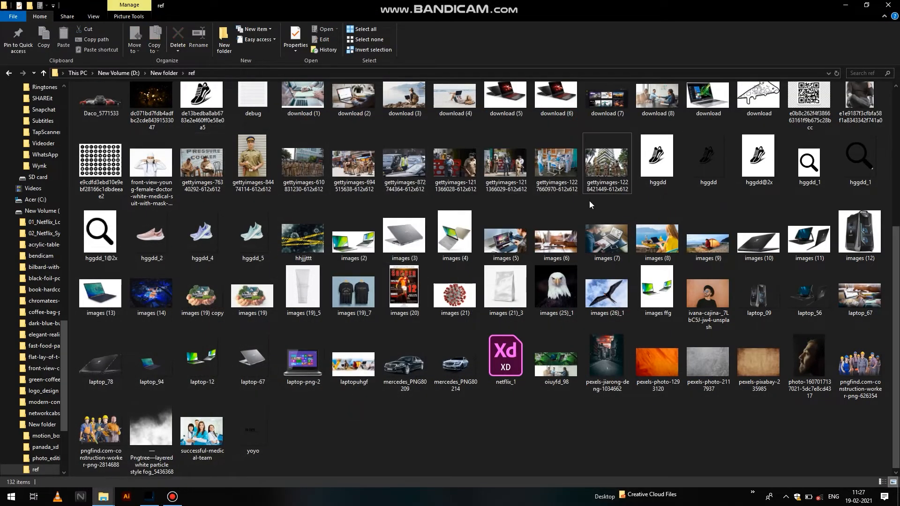
pyautogui.scroll(3, 590, 202)
pyautogui.scroll(-3, 358, 322)
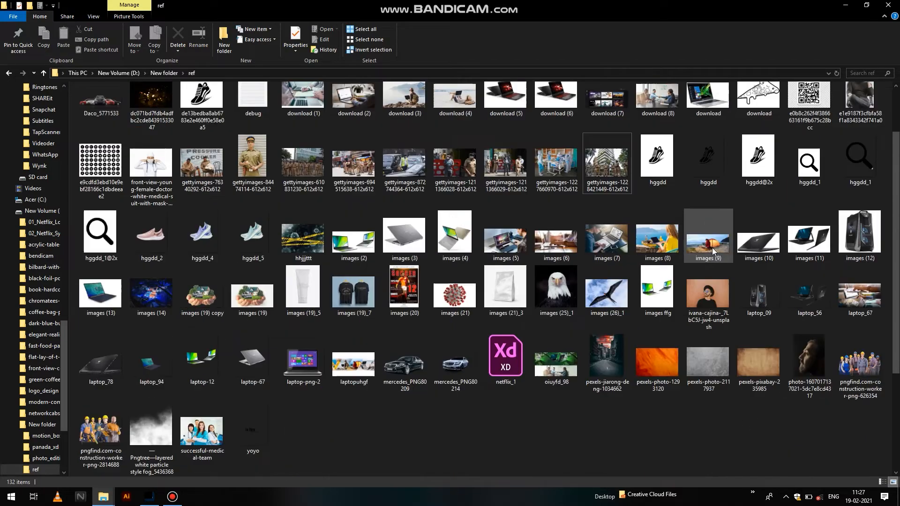
pyautogui.click(304, 237)
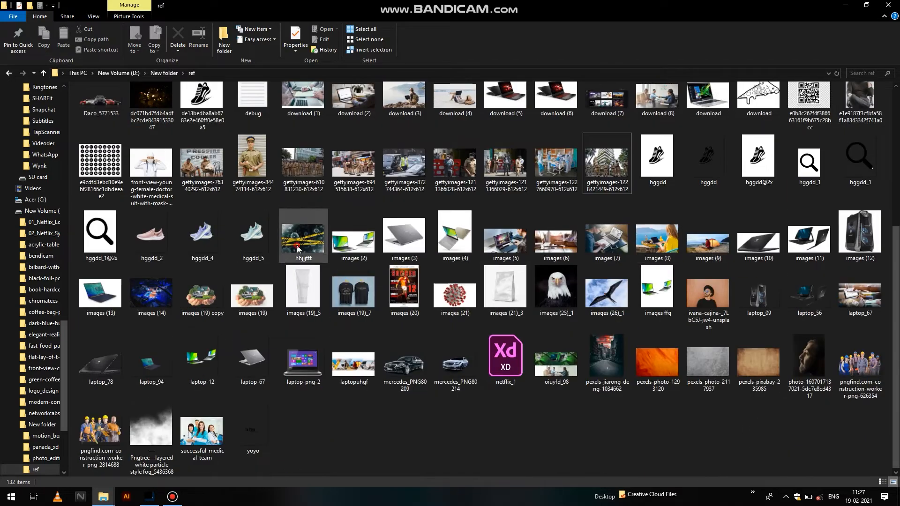
pyautogui.click(149, 496)
# Enlarge the lockdown tape image to about 3058 px wide and place it across the middle of the page
pyautogui.moveTo(348, 298); pyautogui.dragTo(251, 312)
pyautogui.hotkey('ctrl', 'z')
pyautogui.hotkey('ctrl', 'z')
pyautogui.moveTo(347, 297); pyautogui.dragTo(438, 350)
pyautogui.moveTo(375, 305); pyautogui.dragTo(377, 318)
pyautogui.press('Return')
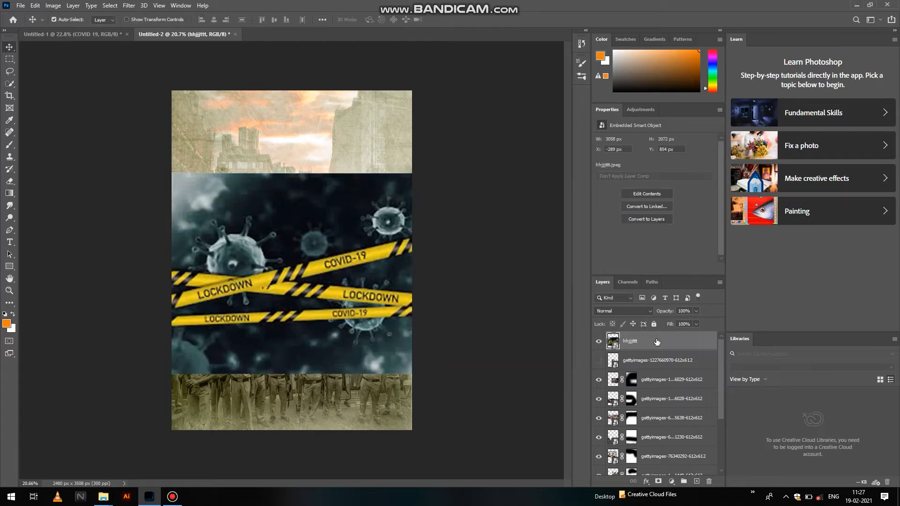
# Try several blend modes on the lockdown tape image and set it to Lighten
pyautogui.click(640, 310)
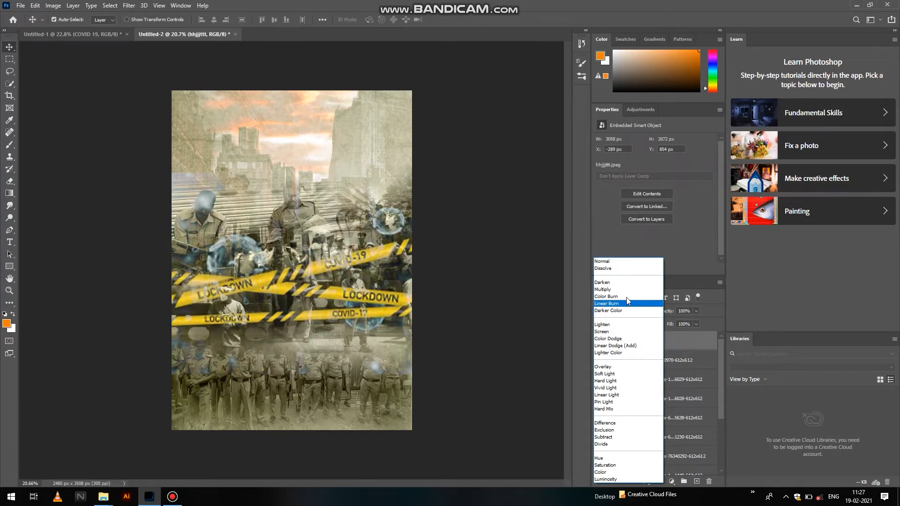
pyautogui.click(619, 262)
pyautogui.scroll(-5, 638, 314)
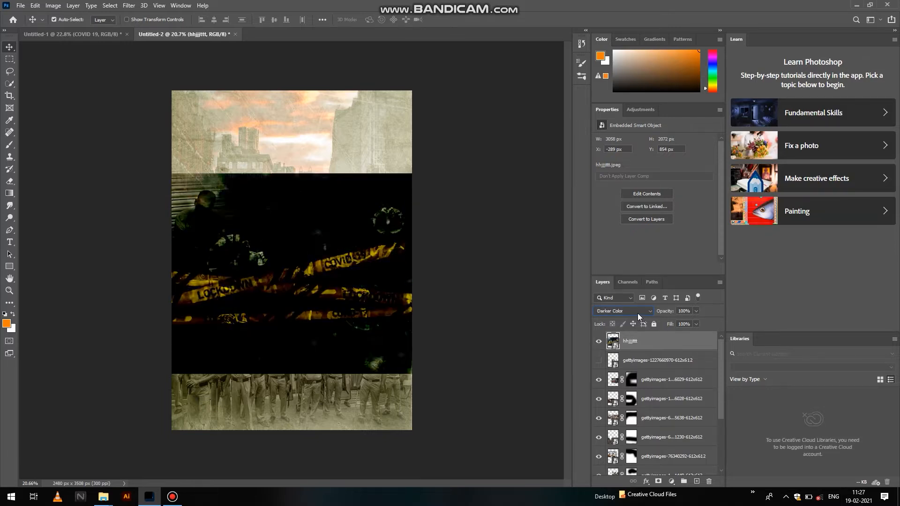
pyautogui.scroll(-2, 638, 313)
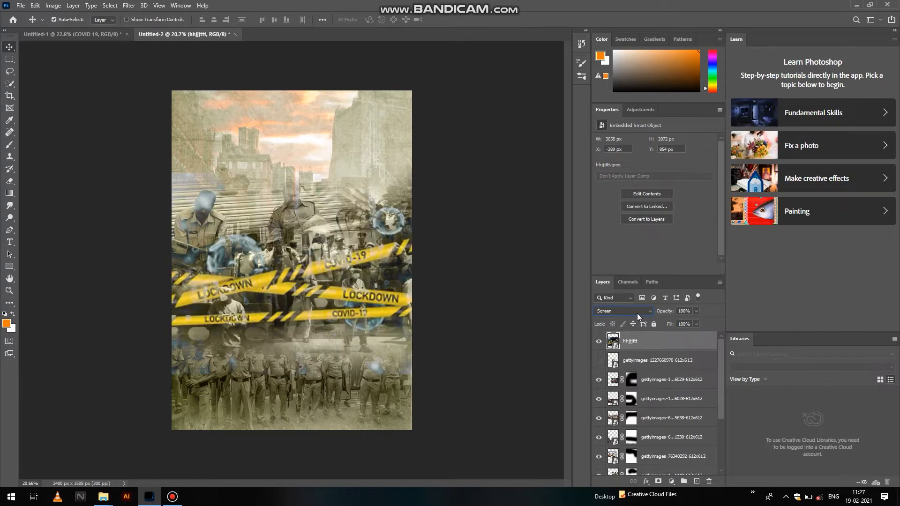
pyautogui.scroll(1, 637, 314)
# Enlarge the lockdown tape image further to about 4204 px wide so the tapes run past the page edges
pyautogui.hotkey('ctrl', 't')
pyautogui.moveTo(438, 374); pyautogui.dragTo(497, 401)
pyautogui.press('Return')
pyautogui.scroll(1, 461, 295)
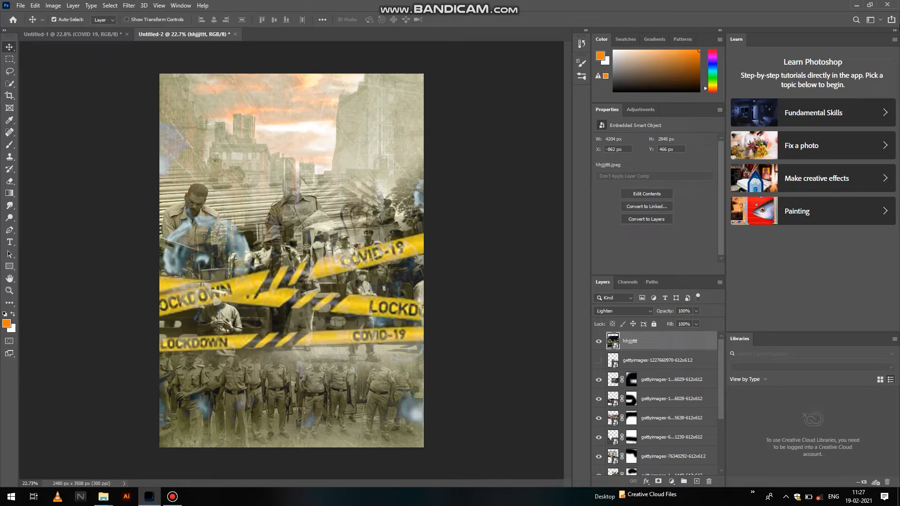
# Place the gettyimages-84474114 police officer photo from the ref folder at about 1926 px wide, standing on the page's bottom edge
pyautogui.click(857, 6)
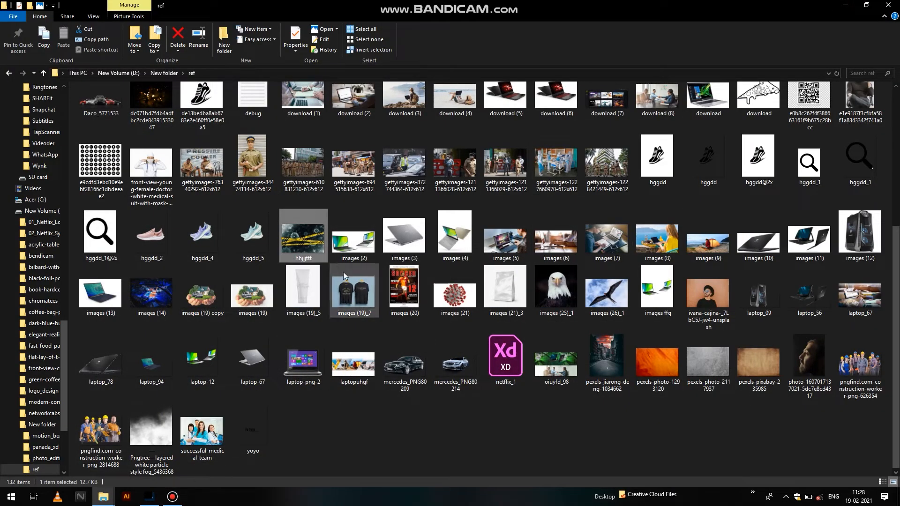
pyautogui.moveTo(253, 160); pyautogui.dragTo(290, 261)
pyautogui.moveTo(312, 290); pyautogui.dragTo(394, 410)
pyautogui.moveTo(344, 351); pyautogui.dragTo(365, 389)
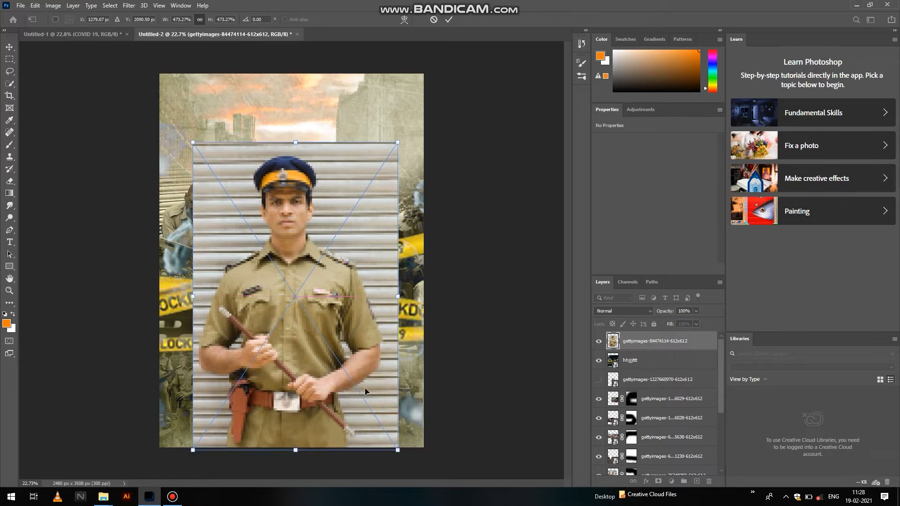
pyautogui.press('Return')
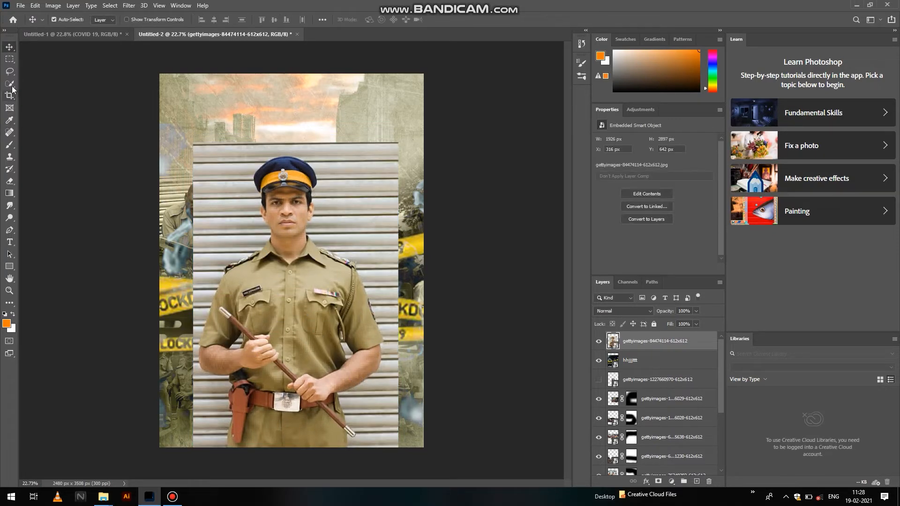
# Select the officer's cap, face, ears and neck with the Quick Selection tool
pyautogui.click(9, 84)
pyautogui.scroll(4, 283, 153)
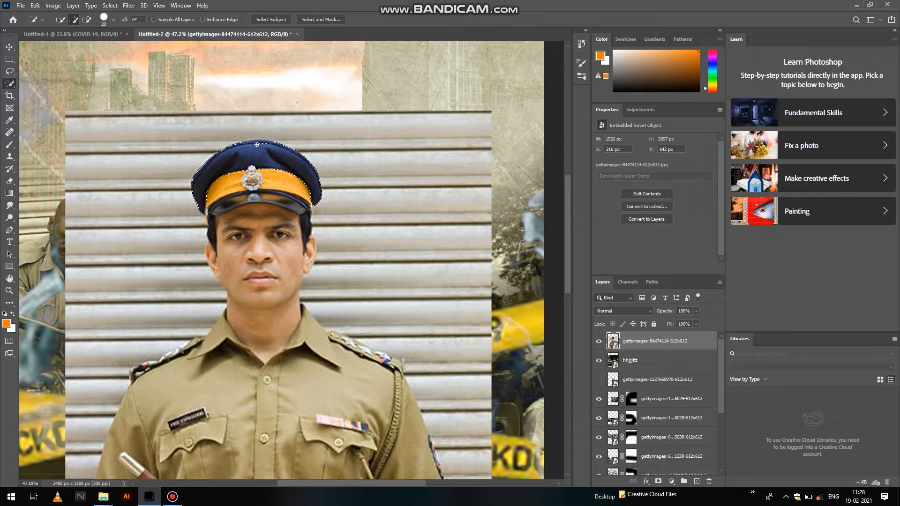
pyautogui.moveTo(266, 243); pyautogui.dragTo(260, 311)
pyautogui.scroll(4, 219, 248)
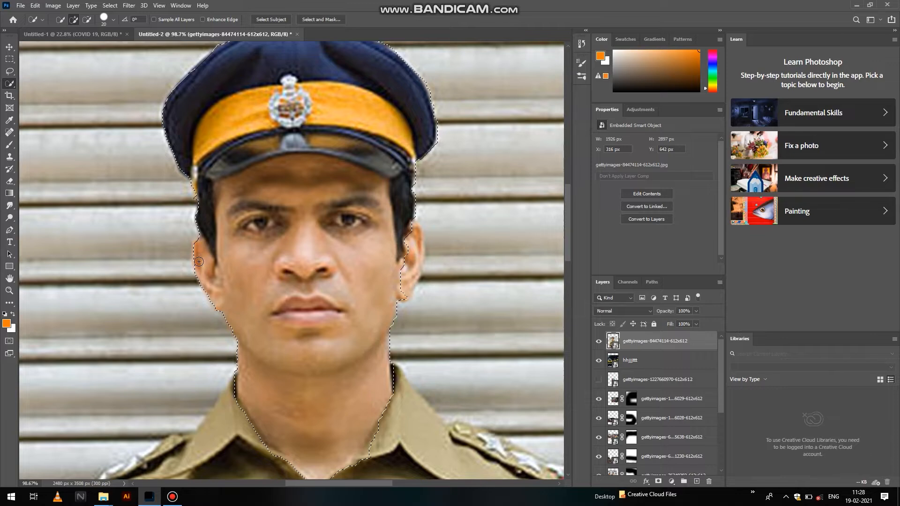
pyautogui.moveTo(417, 234); pyautogui.dragTo(412, 274)
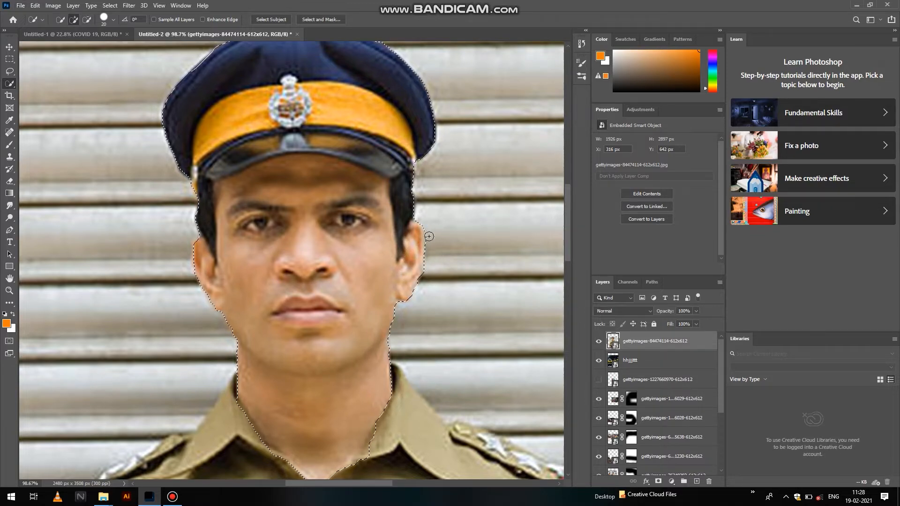
pyautogui.scroll(-2, 438, 276)
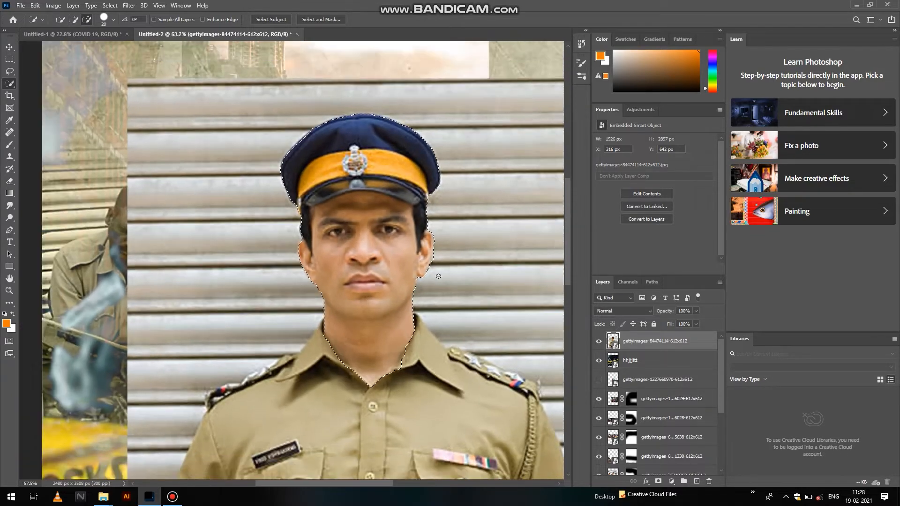
# Extend the officer selection with Quick Selection over the shirt, arms, baton, belt and trousers
pyautogui.scroll(-2, 438, 276)
pyautogui.scroll(1, 363, 89)
pyautogui.moveTo(339, 86)
pyautogui.mouseDown()
pyautogui.moveTo(272, 121)
pyautogui.moveTo(258, 150)
pyautogui.moveTo(266, 217)
pyautogui.moveTo(327, 227)
pyautogui.moveTo(466, 224)
pyautogui.moveTo(517, 153)
pyautogui.moveTo(477, 103)
pyautogui.moveTo(451, 93)
pyautogui.moveTo(516, 147)
pyautogui.mouseUp()
pyautogui.scroll(-1, 516, 146)
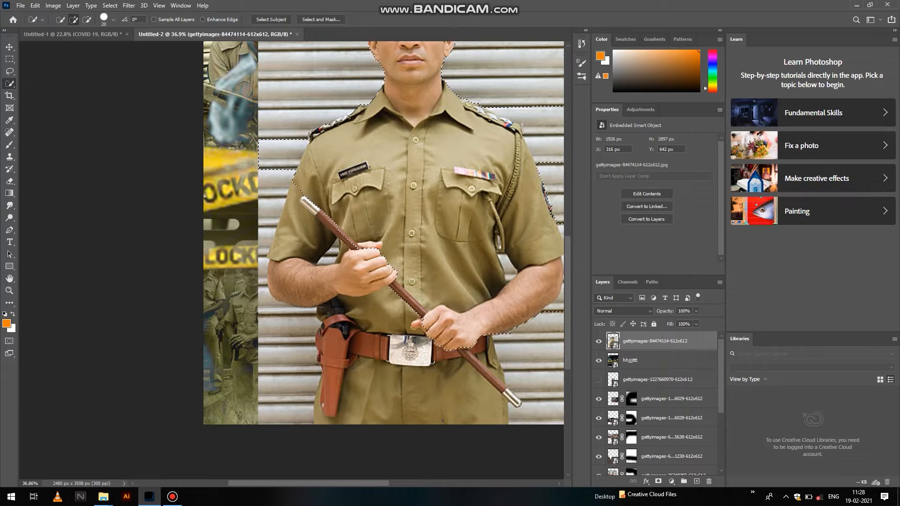
pyautogui.click(377, 398)
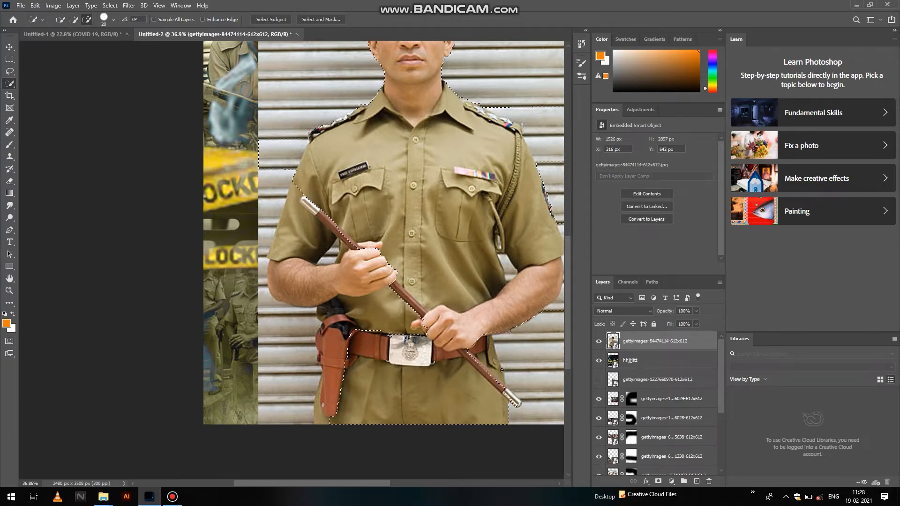
# Add the officer's holster and the arm and sleeve above it to the selection, excluding the shutter beside them
pyautogui.scroll(1, 501, 371)
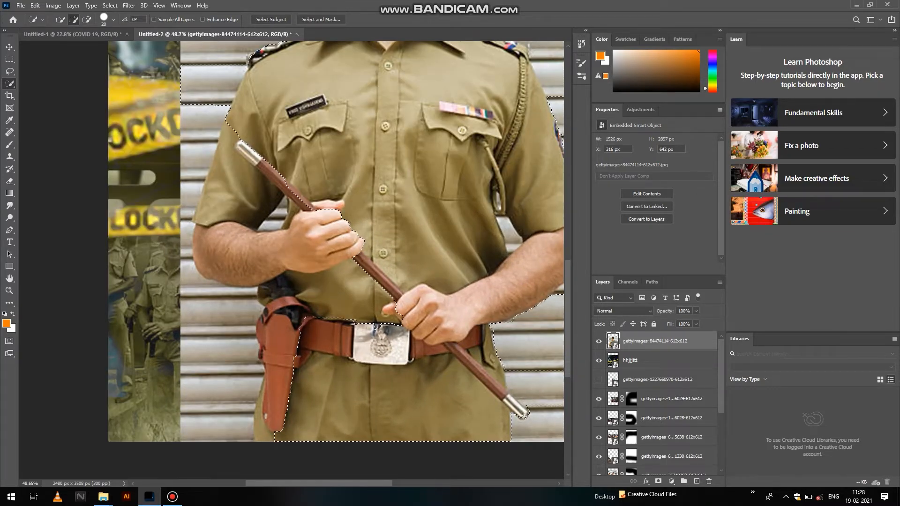
pyautogui.moveTo(269, 298)
pyautogui.mouseDown()
pyautogui.moveTo(273, 371)
pyautogui.moveTo(262, 355)
pyautogui.mouseUp()
pyautogui.moveTo(271, 260)
pyautogui.mouseDown()
pyautogui.moveTo(203, 244)
pyautogui.moveTo(236, 162)
pyautogui.moveTo(237, 70)
pyautogui.mouseUp()
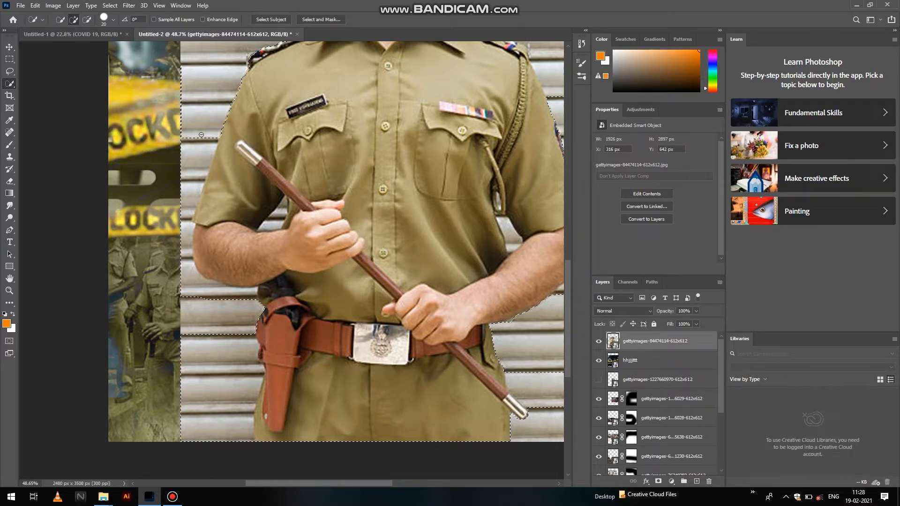
pyautogui.moveTo(185, 214); pyautogui.dragTo(194, 80)
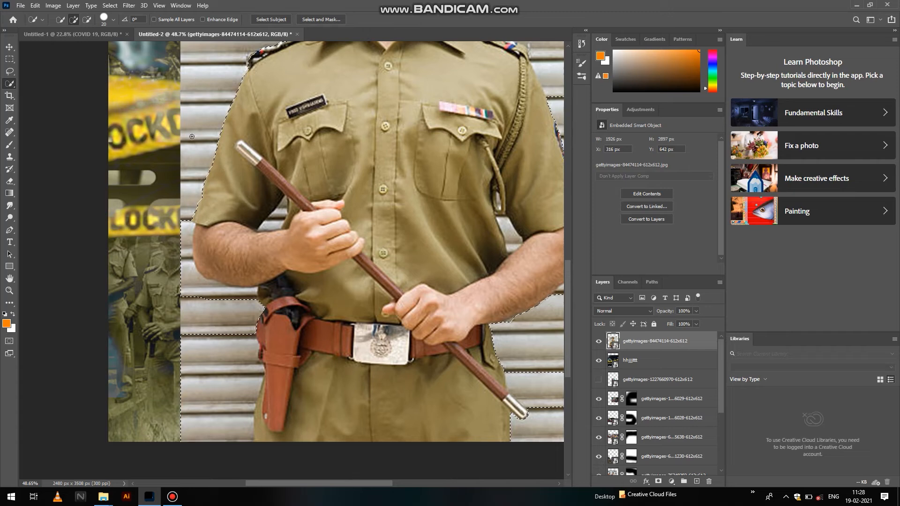
pyautogui.moveTo(347, 86); pyautogui.dragTo(321, 187)
# Refine the selection along both of the officer's shoulder epaulettes, removing the shutter background around them
pyautogui.scroll(4, 260, 142)
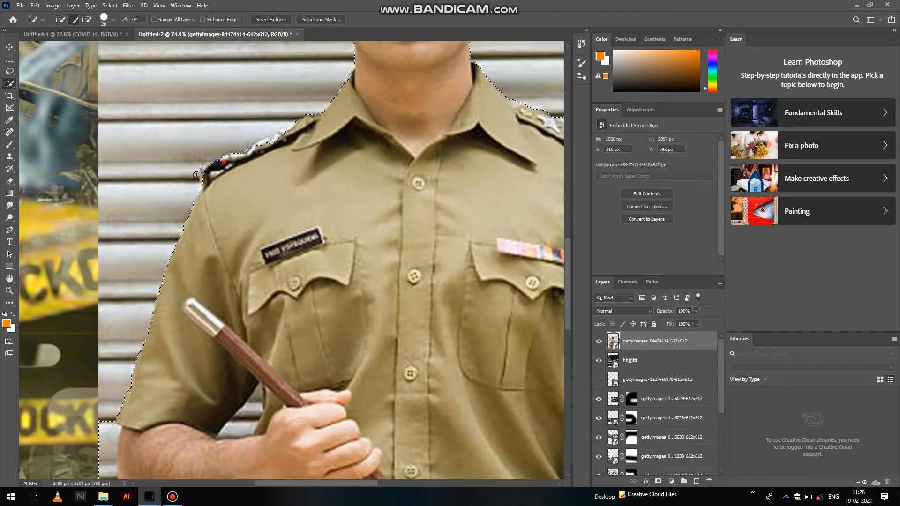
pyautogui.moveTo(204, 182); pyautogui.dragTo(213, 168)
pyautogui.moveTo(266, 126); pyautogui.dragTo(202, 164)
pyautogui.hscroll(6, 457, 120)
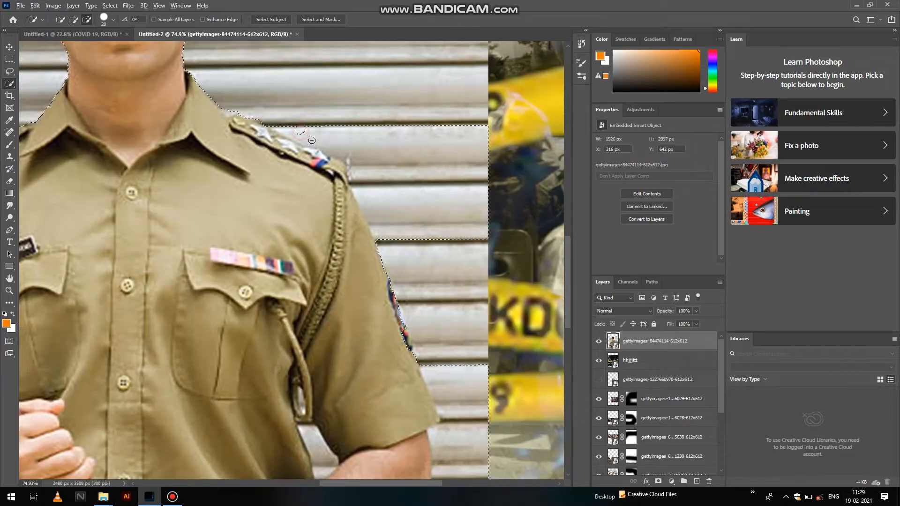
pyautogui.moveTo(342, 147); pyautogui.dragTo(418, 189)
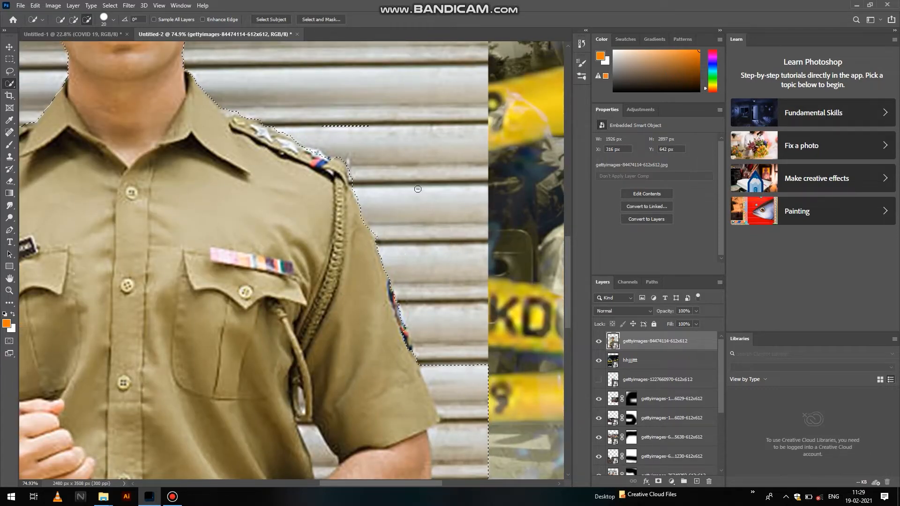
pyautogui.moveTo(361, 139); pyautogui.dragTo(284, 128)
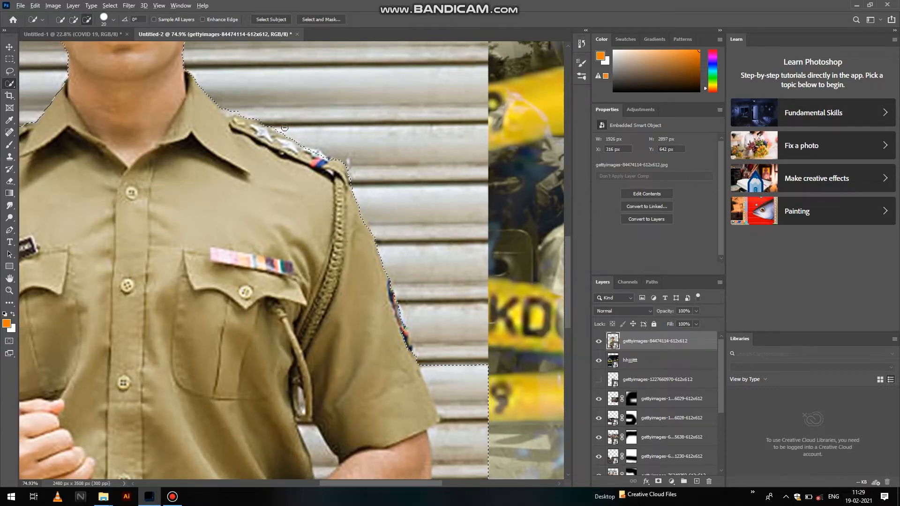
# Subtract the shutter strips from the selection beside the officer's badge-side sleeve, elbow, hip and lower baton tip
pyautogui.scroll(-2, 342, 137)
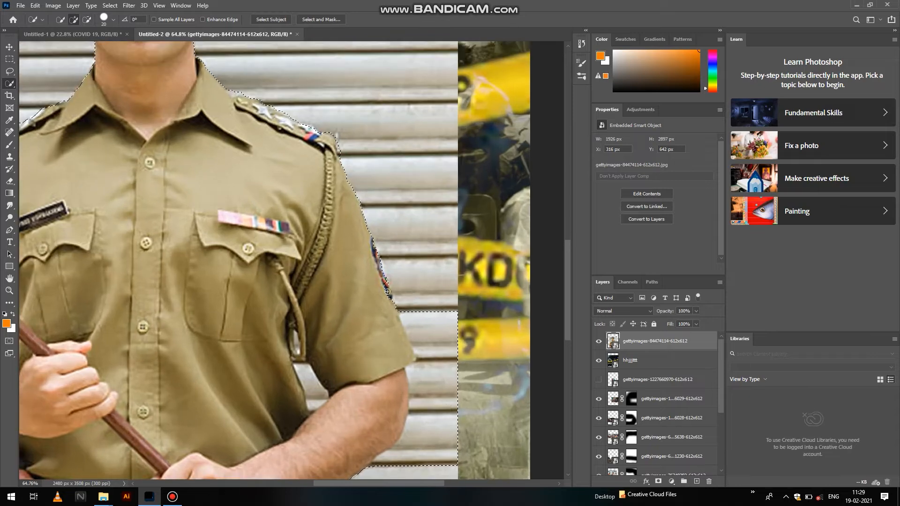
pyautogui.scroll(-3, 407, 186)
pyautogui.moveTo(407, 186)
pyautogui.mouseDown()
pyautogui.moveTo(412, 229)
pyautogui.moveTo(388, 325)
pyautogui.moveTo(401, 309)
pyautogui.mouseUp()
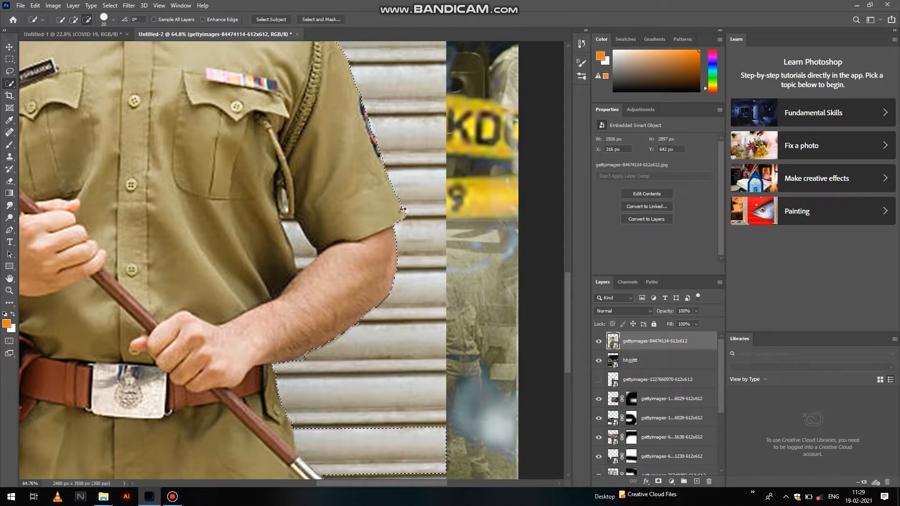
pyautogui.keyDown('alt'); pyautogui.scroll(-1, 404, 243); pyautogui.keyUp('alt')
pyautogui.scroll(-3, 405, 243)
pyautogui.keyDown('alt'); pyautogui.scroll(2, 359, 225); pyautogui.keyUp('alt')
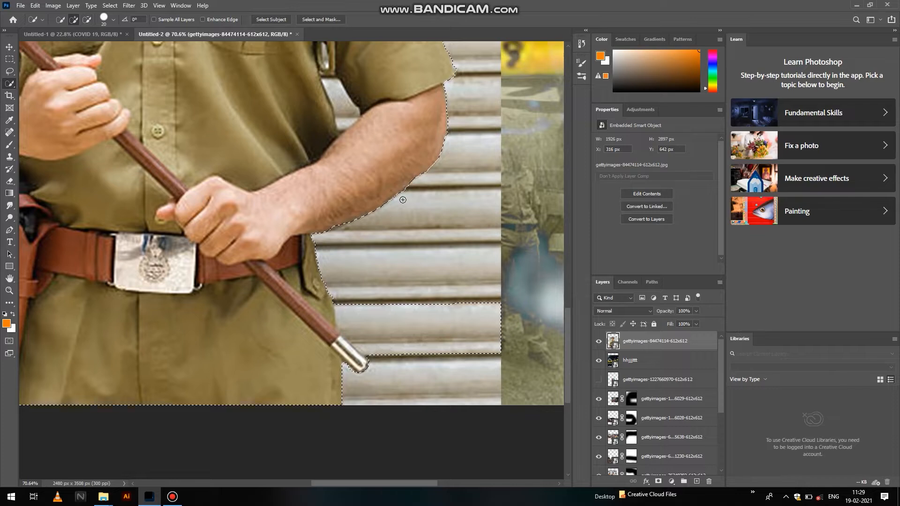
pyautogui.moveTo(344, 311); pyautogui.dragTo(371, 353)
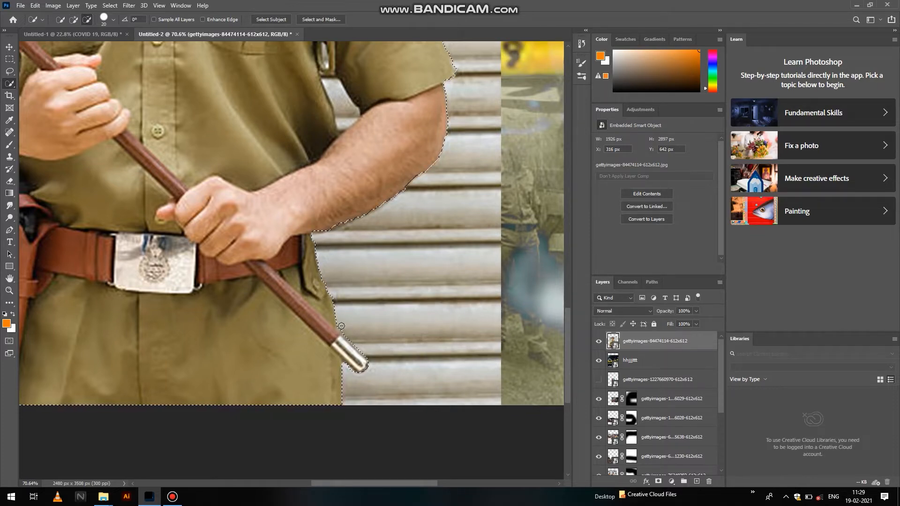
# Clean the selection edge around the holster, the arm above it and the gaps between arms and body
pyautogui.scroll(-2, 369, 292)
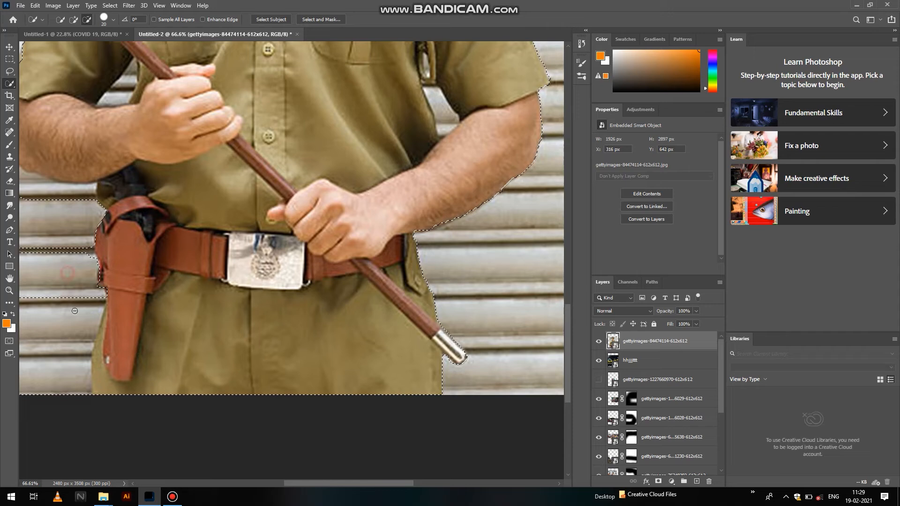
pyautogui.moveTo(61, 262)
pyautogui.mouseDown()
pyautogui.moveTo(73, 338)
pyautogui.moveTo(108, 337)
pyautogui.mouseUp()
pyautogui.moveTo(225, 274); pyautogui.dragTo(333, 295)
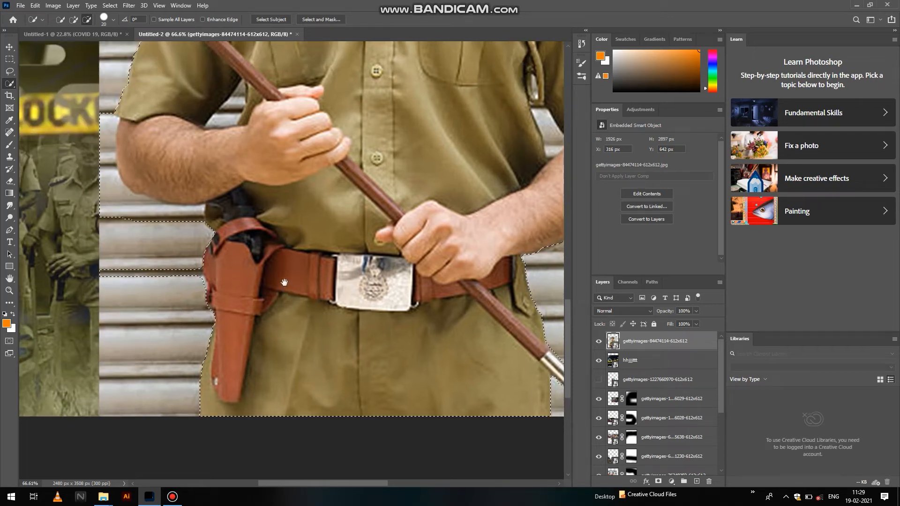
pyautogui.moveTo(192, 212); pyautogui.dragTo(149, 210)
pyautogui.moveTo(104, 153); pyautogui.dragTo(111, 114)
pyautogui.moveTo(101, 186); pyautogui.dragTo(101, 217)
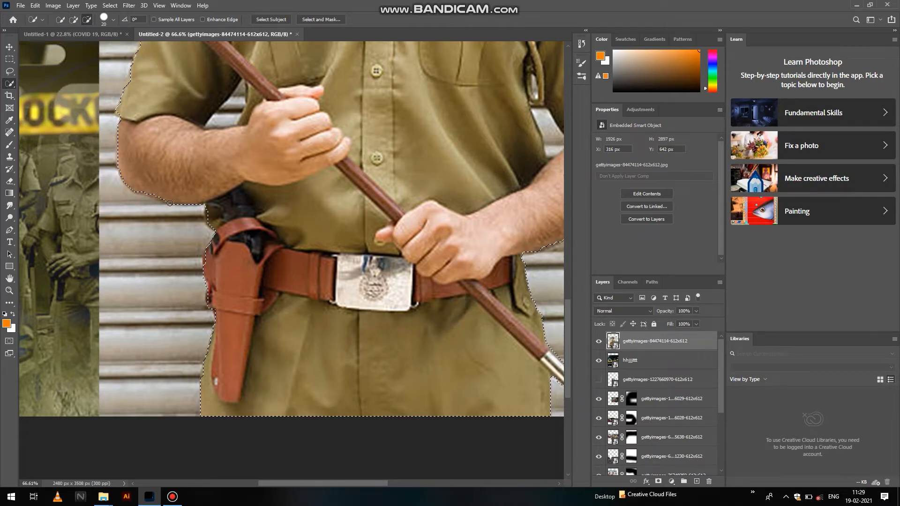
pyautogui.moveTo(223, 133); pyautogui.dragTo(184, 225)
pyautogui.moveTo(498, 218)
pyautogui.mouseDown()
pyautogui.moveTo(342, 235)
pyautogui.moveTo(352, 277)
pyautogui.mouseUp()
pyautogui.scroll(-5, 384, 227)
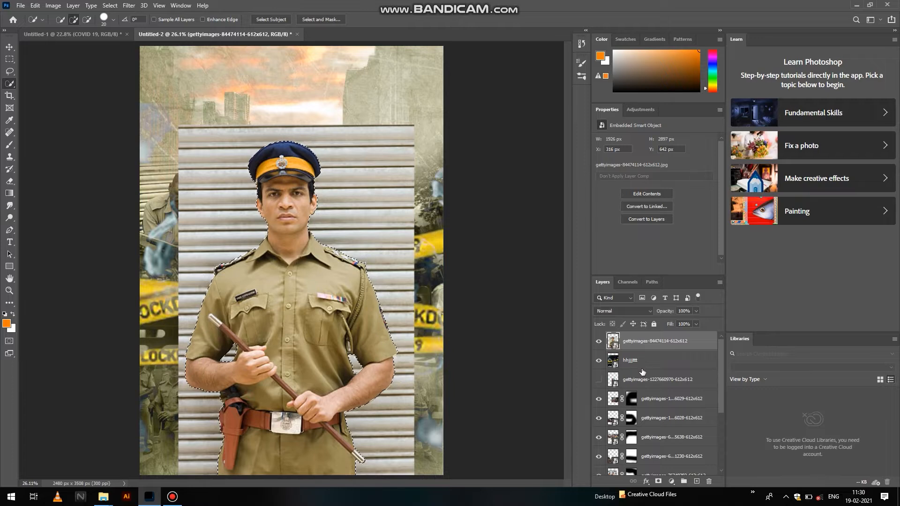
# Copy the selected officer to a new layer and delete the original gettyimages-84474114 photo layer
pyautogui.hotkey('ctrl', 'j')
pyautogui.click(667, 365)
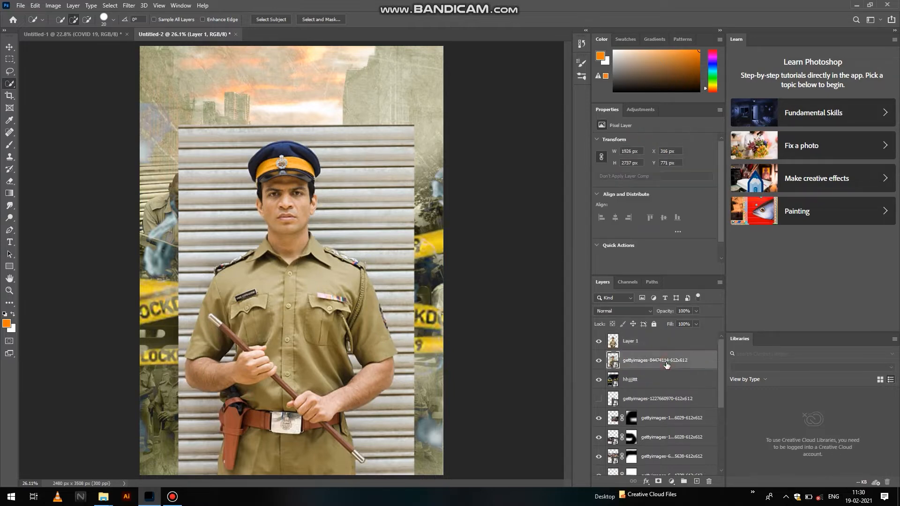
pyautogui.press('Delete')
pyautogui.scroll(-1, 486, 209)
pyautogui.click(10, 45)
pyautogui.click(53, 5)
pyautogui.moveTo(70, 29)
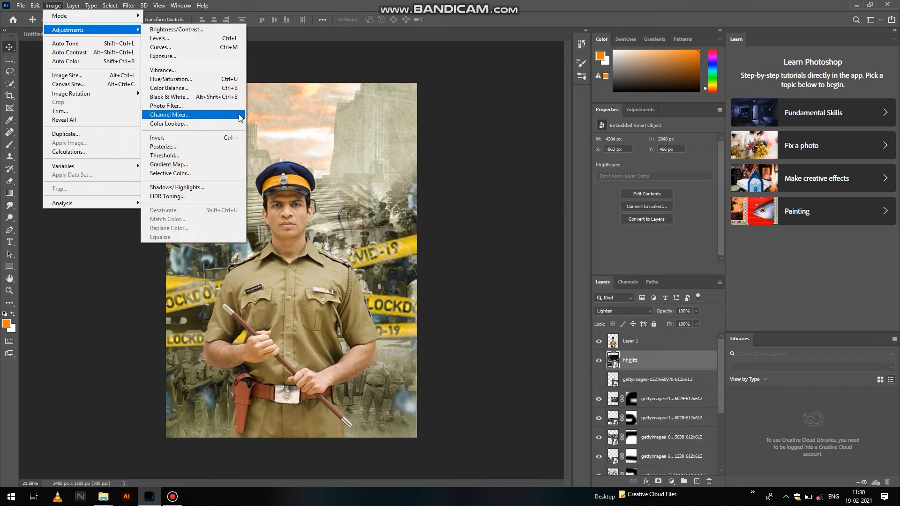
pyautogui.click(195, 187)
pyautogui.moveTo(413, 105); pyautogui.dragTo(395, 105)
pyautogui.write('35')
pyautogui.press('Escape')
pyautogui.press('v')
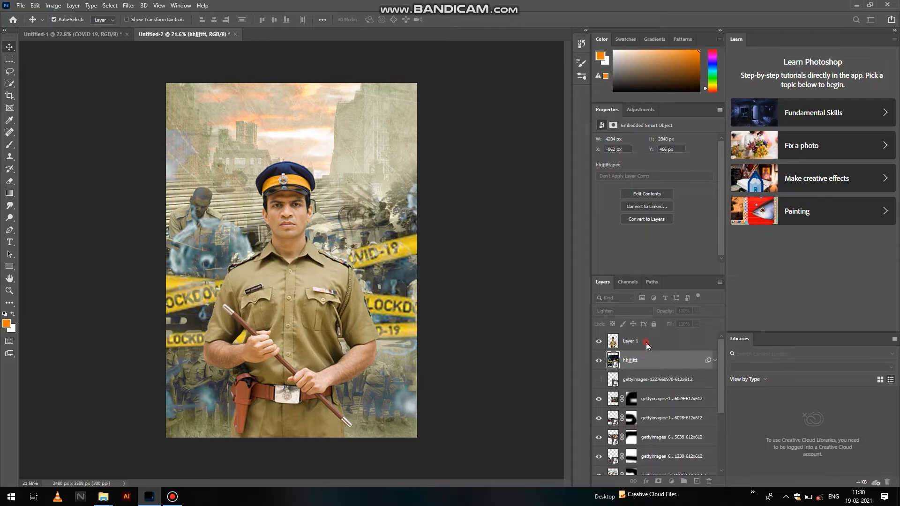
# Apply Shadows/Highlights to the cut-out officer with shadows amount 8%, tone 30%, radius 125 px, and highlights amount 0%, tone 24%
pyautogui.click(646, 342)
pyautogui.click(52, 5)
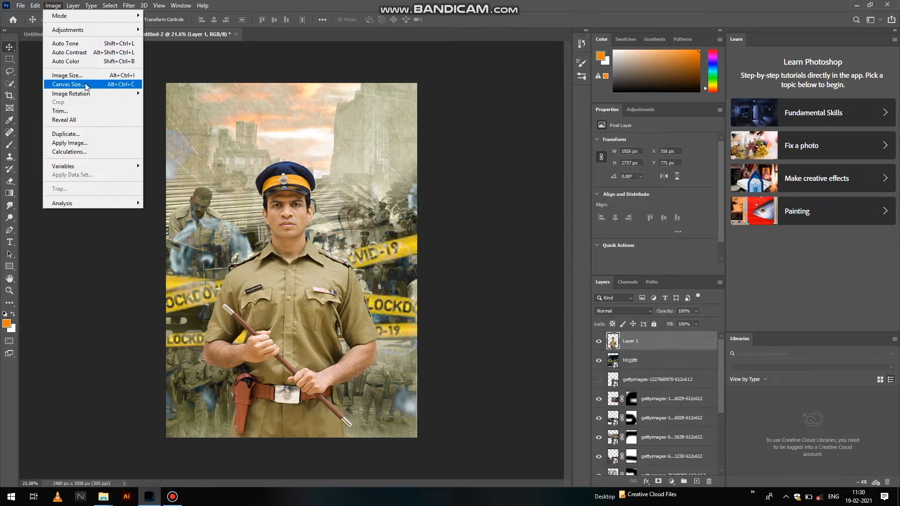
pyautogui.moveTo(94, 29)
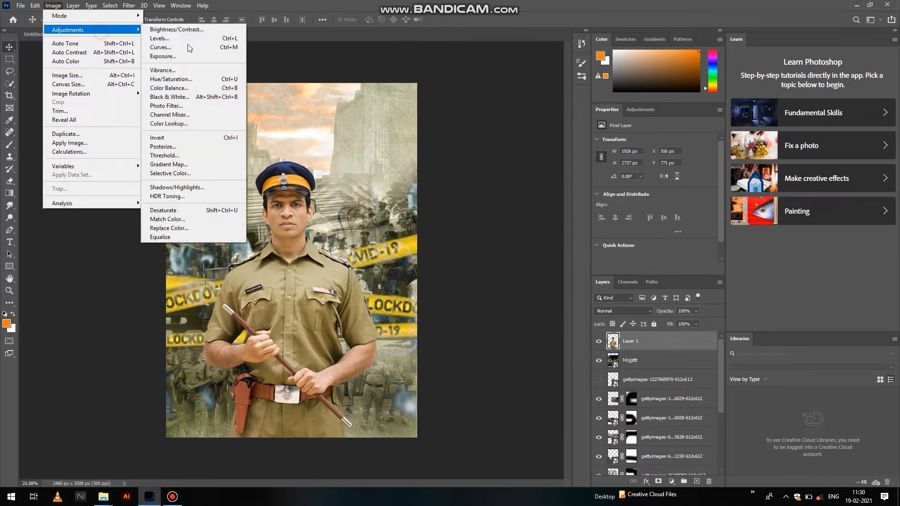
pyautogui.click(192, 188)
pyautogui.moveTo(412, 151); pyautogui.dragTo(426, 179)
pyautogui.moveTo(415, 223); pyautogui.dragTo(389, 208)
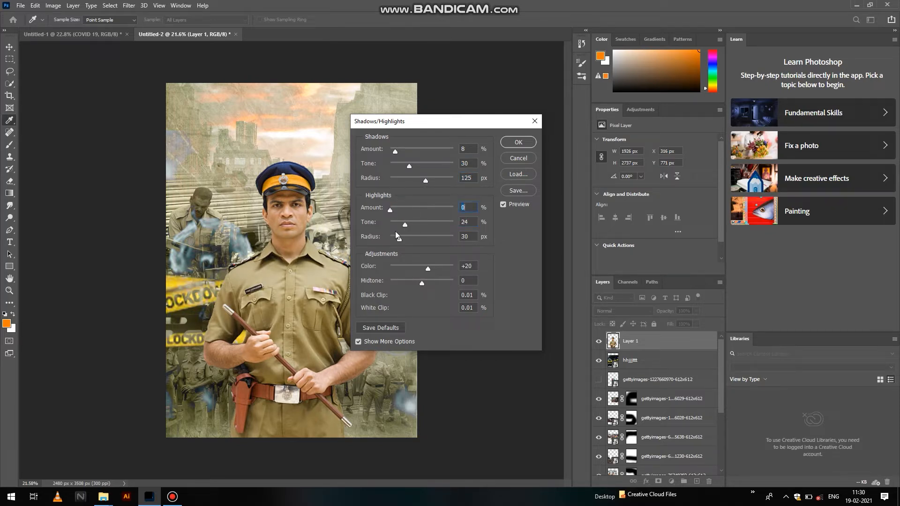
pyautogui.click(516, 142)
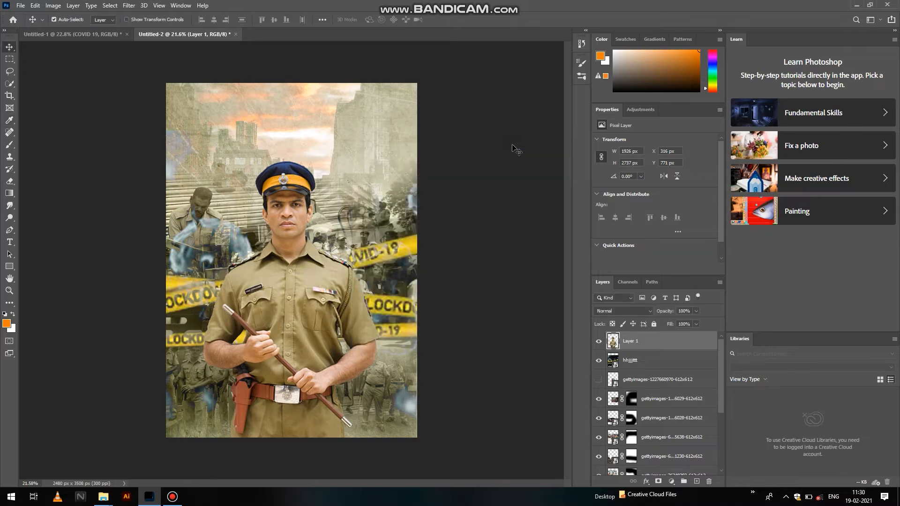
# In the Camera Raw Filter, set the officer's Contrast +28, Highlights +17, Shadows +47, Whites +38, Blacks +41, Texture +17, Clarity +10, Dehaze +29, Vibrance +30
pyautogui.click(129, 5)
pyautogui.click(158, 59)
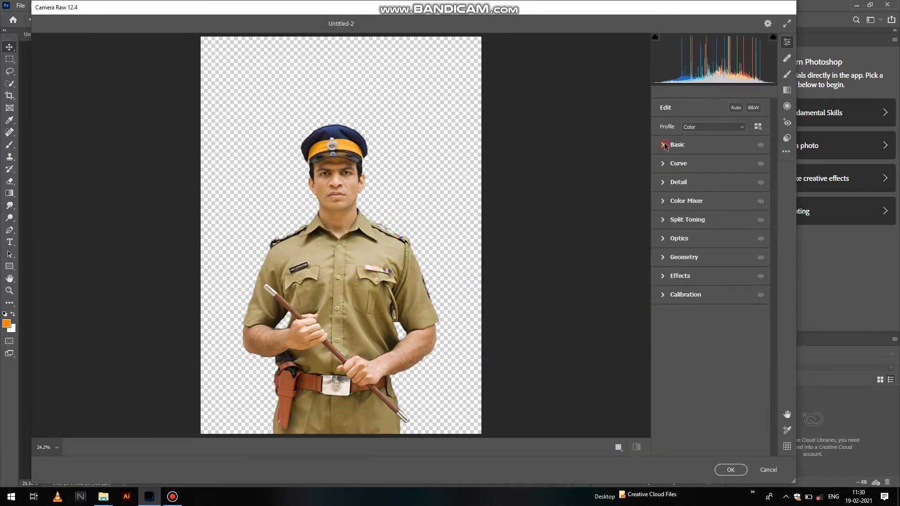
pyautogui.click(666, 147)
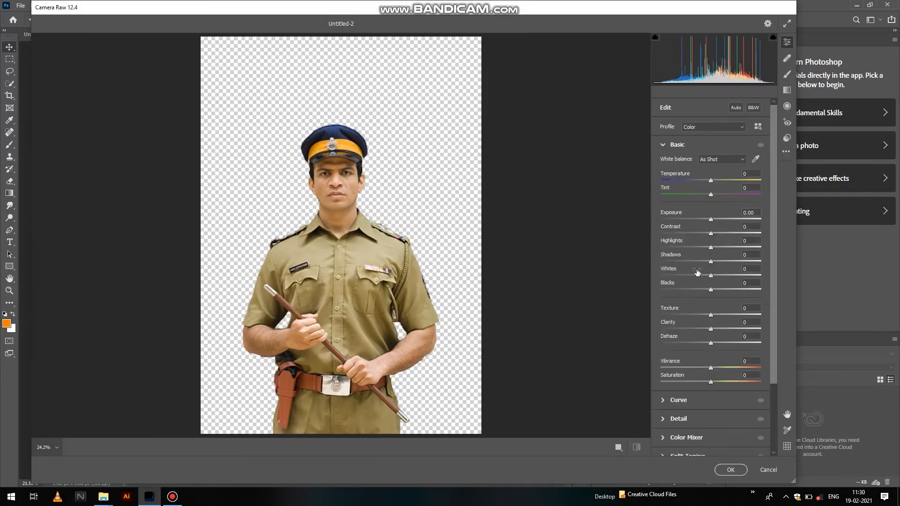
pyautogui.moveTo(704, 363); pyautogui.dragTo(725, 314)
pyautogui.click(710, 340)
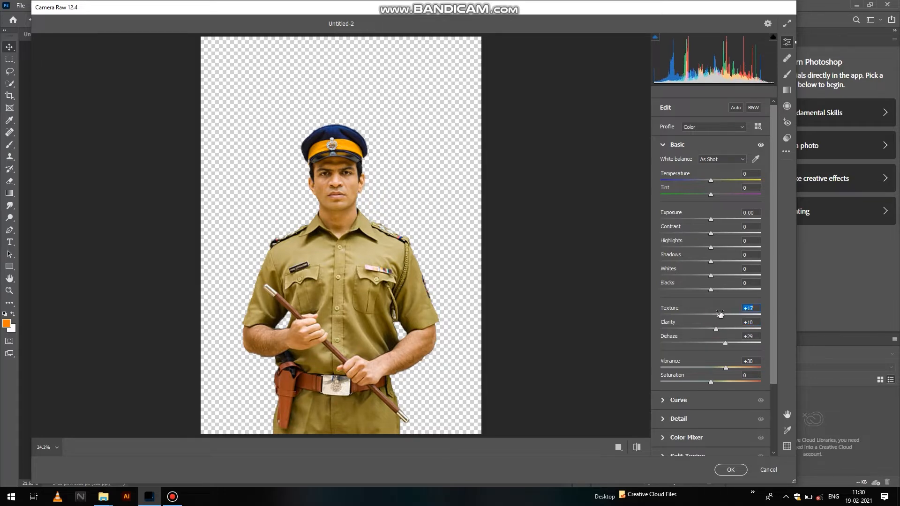
pyautogui.moveTo(711, 284); pyautogui.dragTo(723, 231)
pyautogui.click(735, 259)
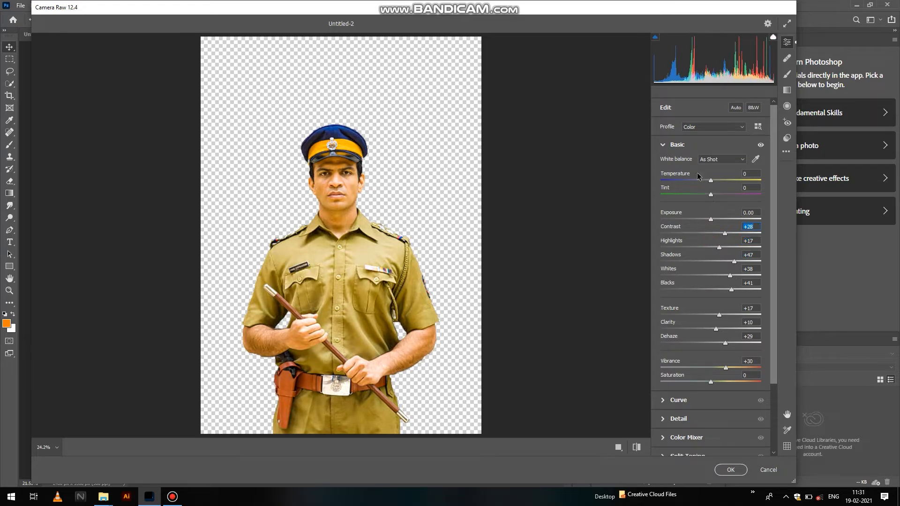
# Adjust the officer's Detail settings, lower the Yellows saturation in the Color Mixer, and apply the Camera Raw Filter
pyautogui.click(663, 145)
pyautogui.click(664, 183)
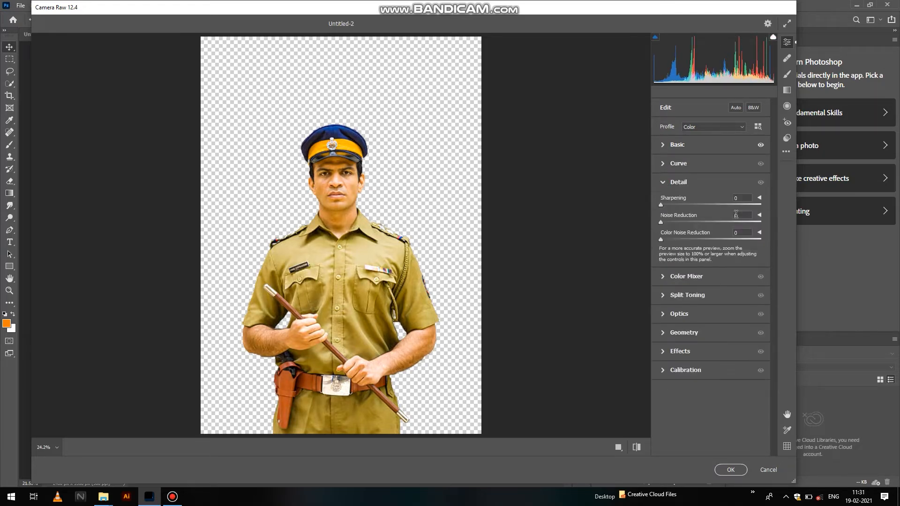
pyautogui.click(664, 184)
pyautogui.click(663, 201)
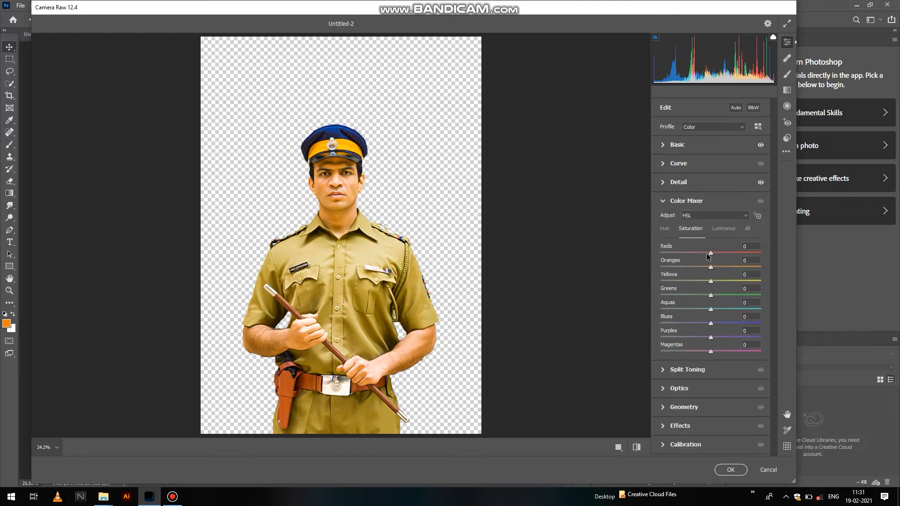
pyautogui.moveTo(714, 280); pyautogui.dragTo(691, 278)
pyautogui.click(664, 203)
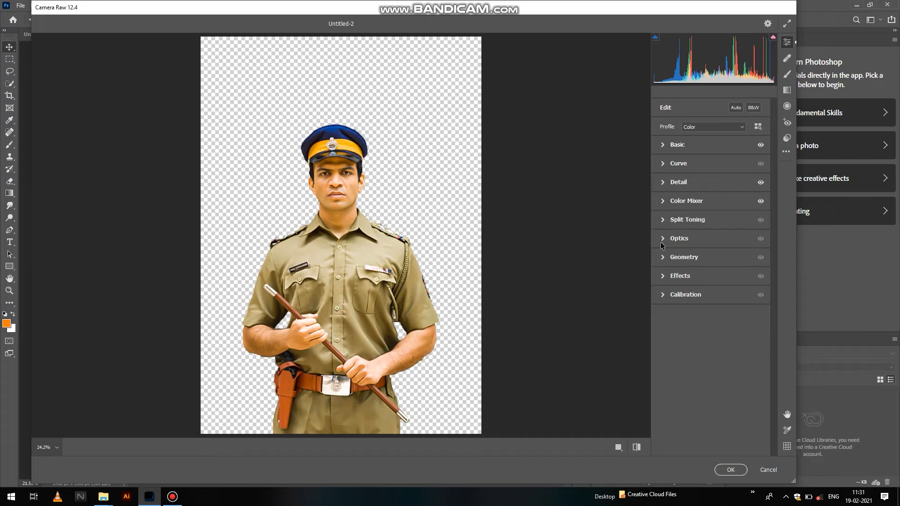
pyautogui.click(728, 470)
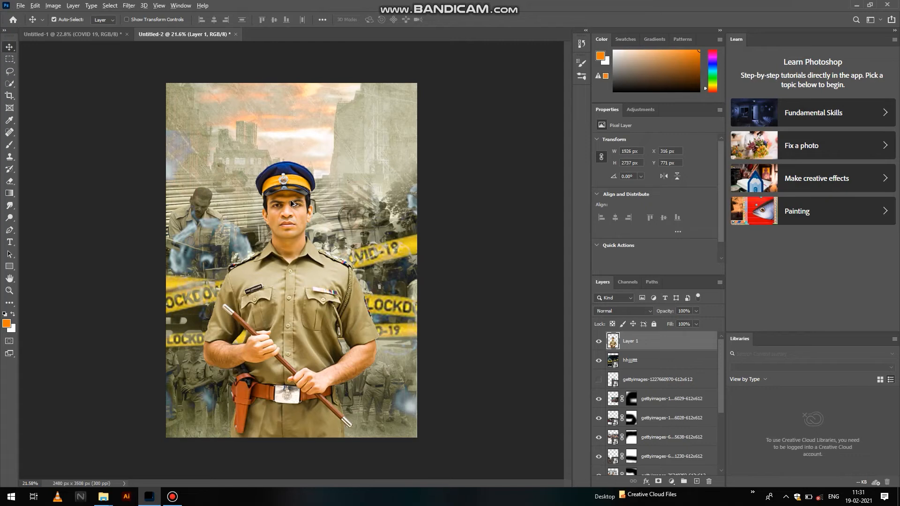
# Select the Mixer Brush and reduce its size to 50 px for retouching the officer's face
pyautogui.scroll(8, 291, 203)
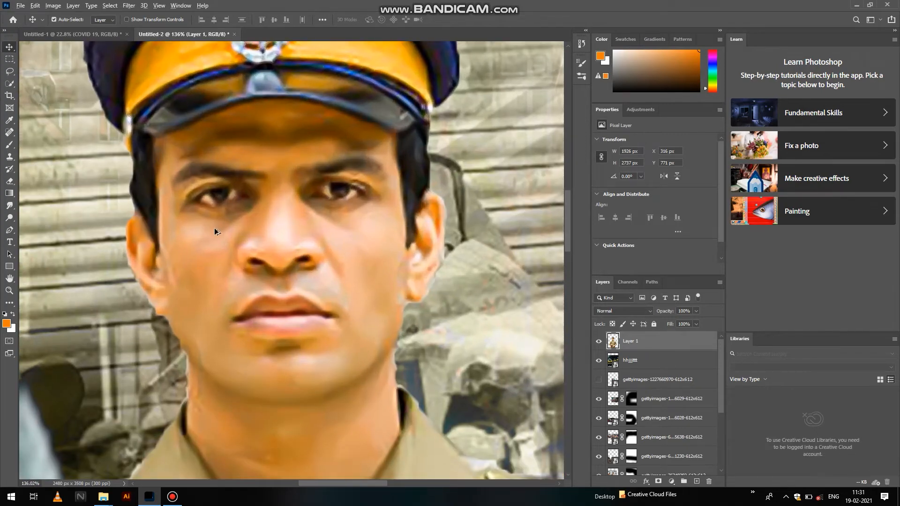
pyautogui.scroll(-5, 214, 230)
pyautogui.scroll(3, 215, 228)
pyautogui.rightClick(10, 146)
pyautogui.click(46, 171)
pyautogui.click(178, 498)
pyautogui.click(179, 500)
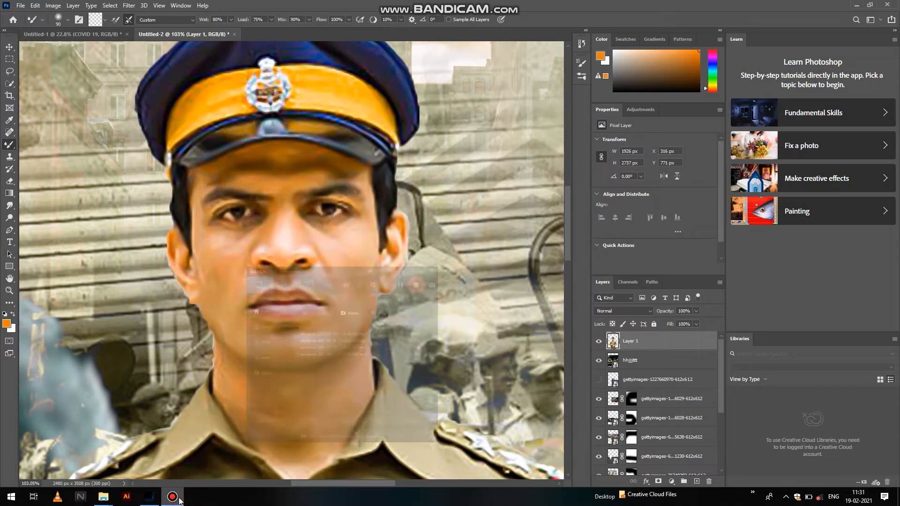
pyautogui.scroll(2, 282, 162)
pyautogui.press('[')
pyautogui.press('[')
pyautogui.press('[')
pyautogui.press('[')
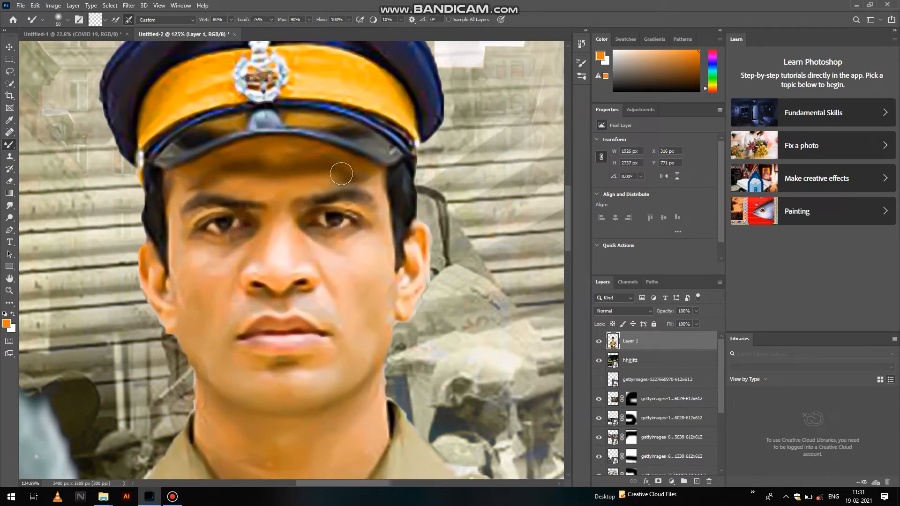
# Sample the officer's cheek tone, set the Mixer Brush wetness to 39%, and smooth the skin on the chin and forehead
pyautogui.click(118, 21)
pyautogui.keyDown('alt'); pyautogui.click(349, 263); pyautogui.keyUp('alt')
pyautogui.press(']')
pyautogui.press(']')
pyautogui.press(']')
pyautogui.moveTo(331, 375); pyautogui.dragTo(272, 380)
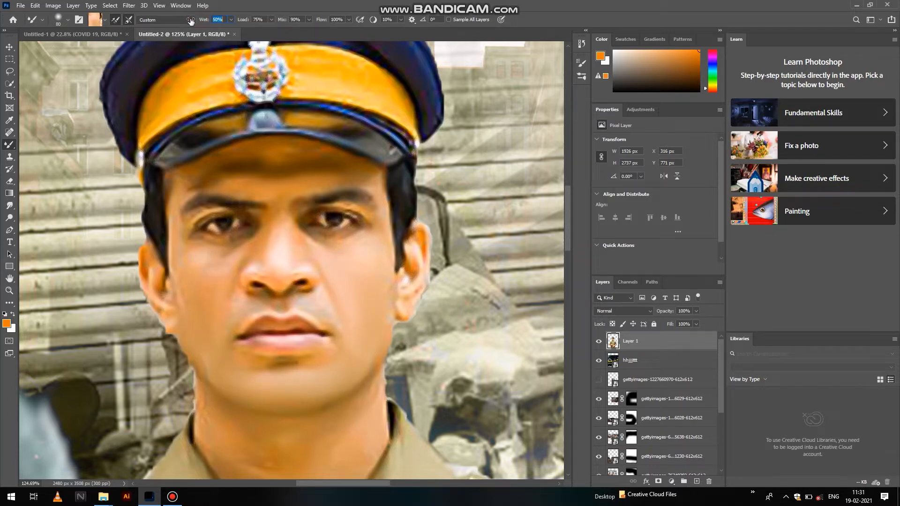
pyautogui.moveTo(184, 180)
pyautogui.mouseDown()
pyautogui.moveTo(223, 167)
pyautogui.moveTo(199, 178)
pyautogui.moveTo(314, 168)
pyautogui.moveTo(257, 159)
pyautogui.moveTo(358, 168)
pyautogui.moveTo(314, 172)
pyautogui.moveTo(353, 178)
pyautogui.mouseUp()
# Smooth the skin on the officer's neck and both forearms with the Mixer Brush, using a 125 px size on the arms
pyautogui.scroll(-5, 354, 179)
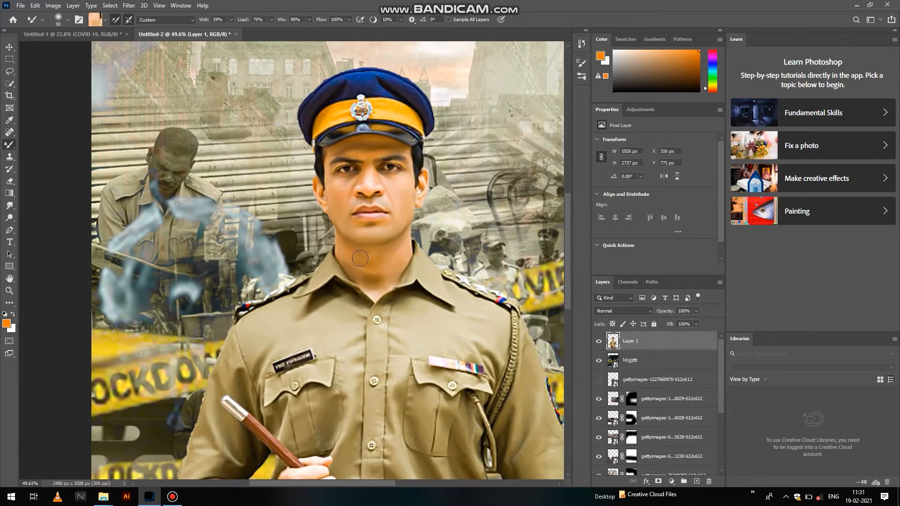
pyautogui.moveTo(360, 258)
pyautogui.mouseDown()
pyautogui.moveTo(353, 268)
pyautogui.moveTo(385, 264)
pyautogui.mouseUp()
pyautogui.scroll(-4, 401, 265)
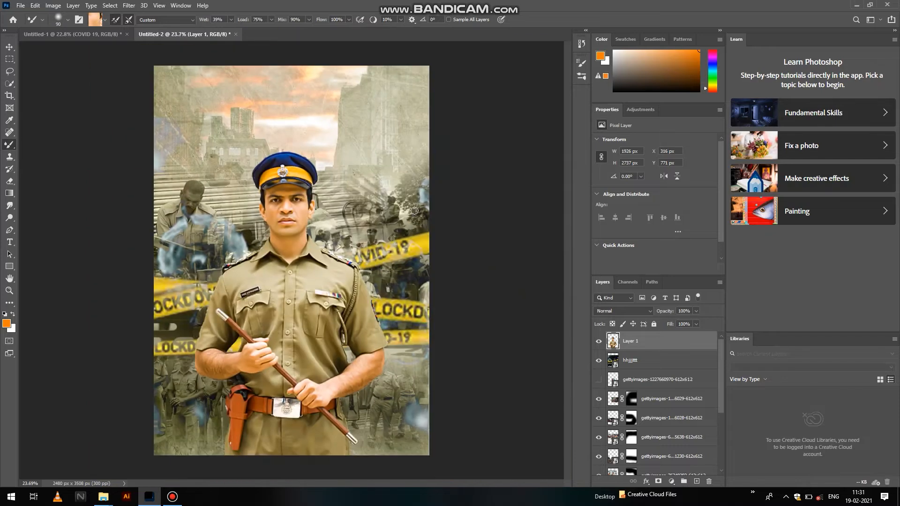
pyautogui.scroll(2, 392, 368)
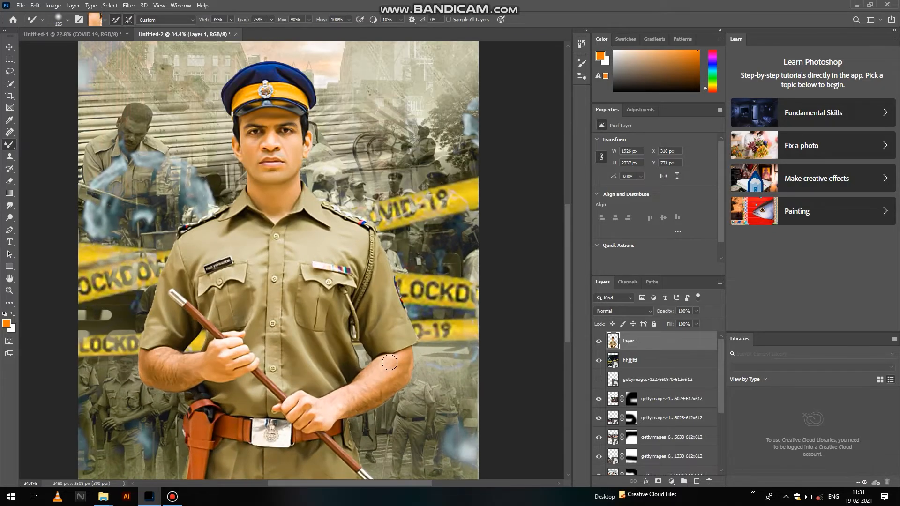
pyautogui.moveTo(384, 395); pyautogui.dragTo(399, 370)
pyautogui.moveTo(213, 366); pyautogui.dragTo(147, 365)
pyautogui.hotkey('ctrl', '0')
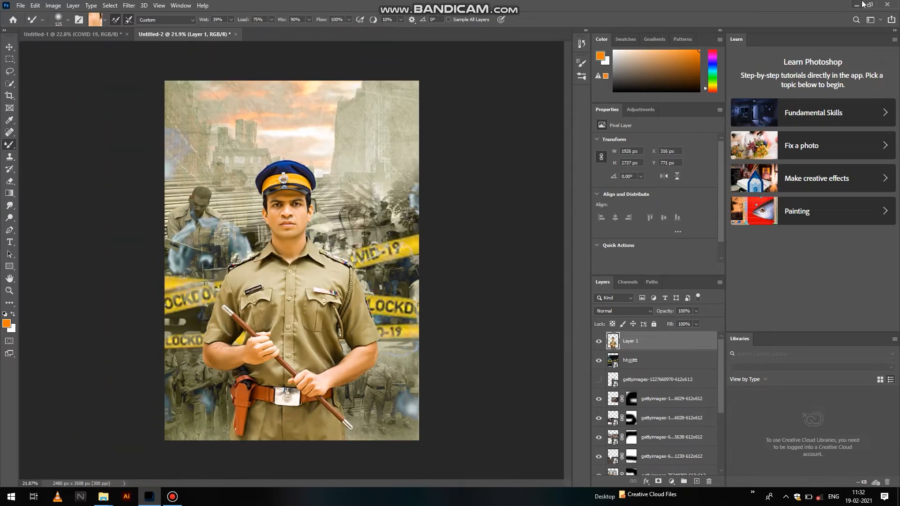
# Place the front-view-young-female-doctor photo from the file folder, scaling it to about 13.48% over the poster's lower half
pyautogui.hotkey('alt', 'Tab')
pyautogui.moveTo(151, 185); pyautogui.dragTo(290, 395)
pyautogui.moveTo(290, 396); pyautogui.dragTo(329, 397)
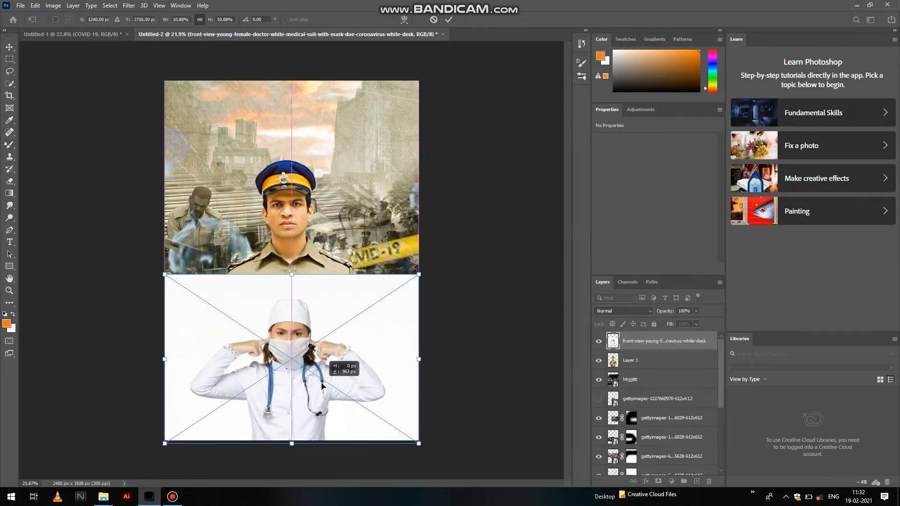
pyautogui.moveTo(419, 277); pyautogui.dragTo(449, 257)
pyautogui.moveTo(353, 339); pyautogui.dragTo(357, 324)
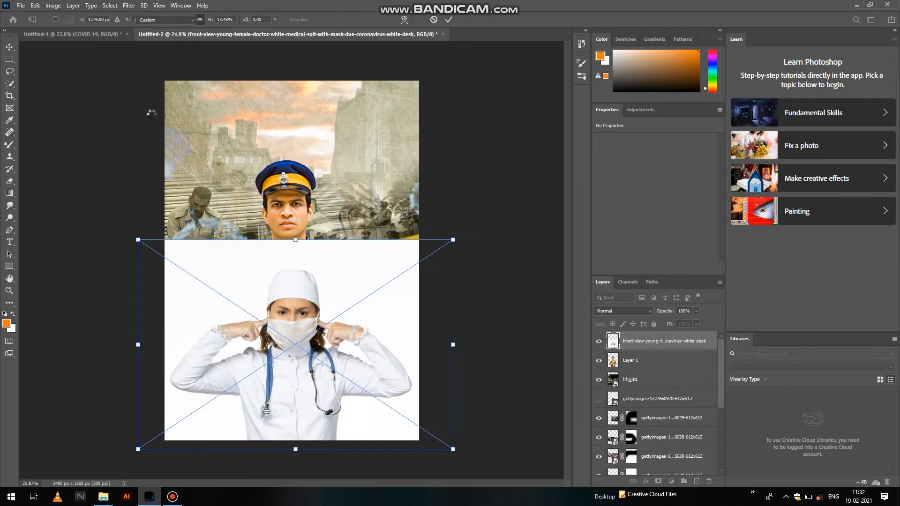
pyautogui.press('b')
# Use the Quick Selection tool to select the doctor's cap, face, mask, hair and gloved hands
pyautogui.scroll(2, 285, 357)
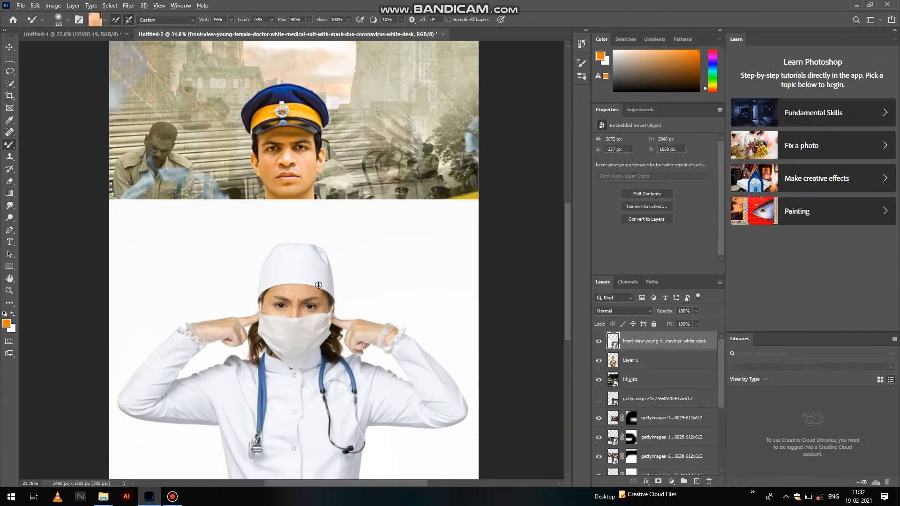
pyautogui.scroll(4, 318, 285)
pyautogui.press('w')
pyautogui.scroll(2, 223, 233)
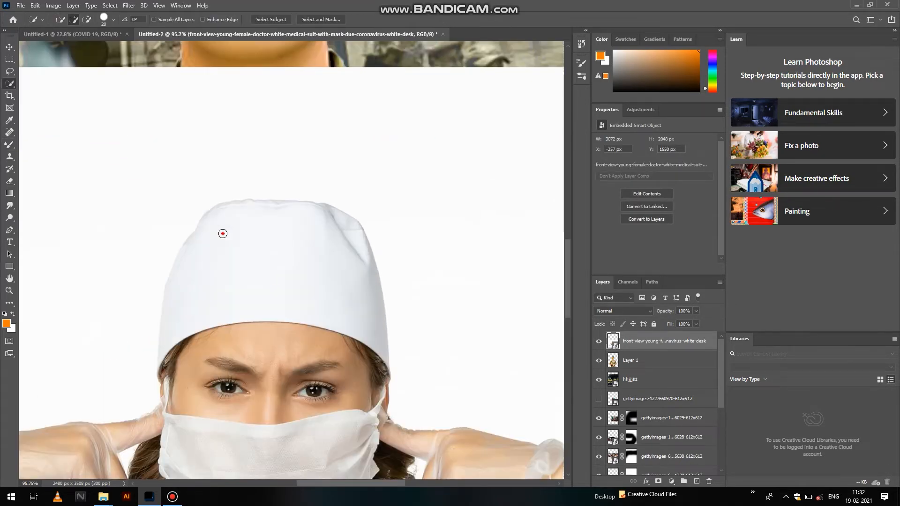
pyautogui.moveTo(219, 241); pyautogui.dragTo(217, 295)
pyautogui.scroll(-5, 335, 283)
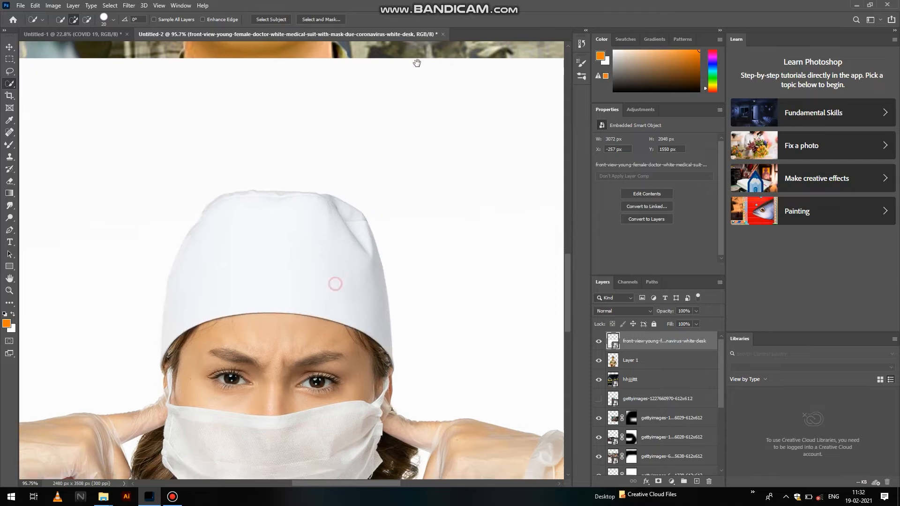
pyautogui.hscroll(-2, 249, 134)
pyautogui.moveTo(249, 135); pyautogui.dragTo(248, 165)
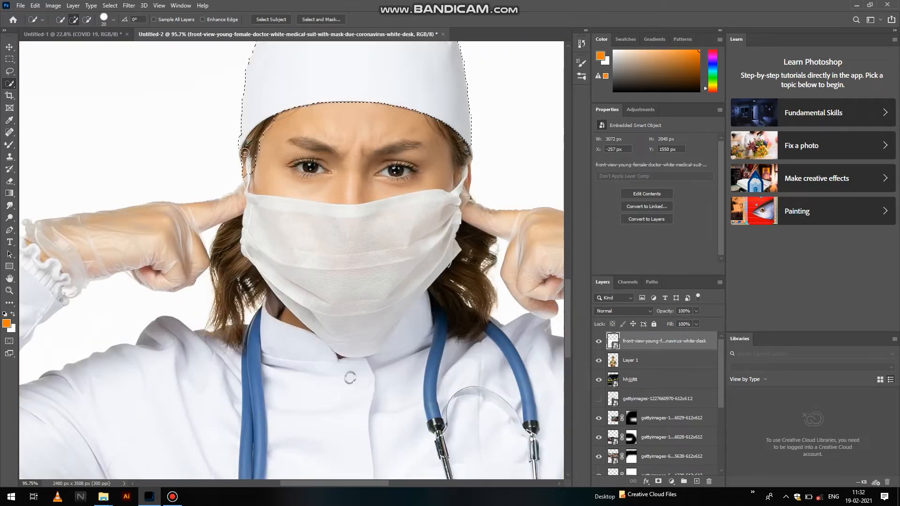
pyautogui.moveTo(462, 149); pyautogui.dragTo(459, 180)
pyautogui.moveTo(335, 206)
pyautogui.mouseDown()
pyautogui.moveTo(336, 266)
pyautogui.moveTo(239, 226)
pyautogui.moveTo(243, 198)
pyautogui.moveTo(213, 212)
pyautogui.moveTo(141, 217)
pyautogui.moveTo(182, 242)
pyautogui.moveTo(247, 343)
pyautogui.moveTo(287, 329)
pyautogui.moveTo(320, 282)
pyautogui.moveTo(429, 197)
pyautogui.moveTo(567, 163)
pyautogui.mouseUp()
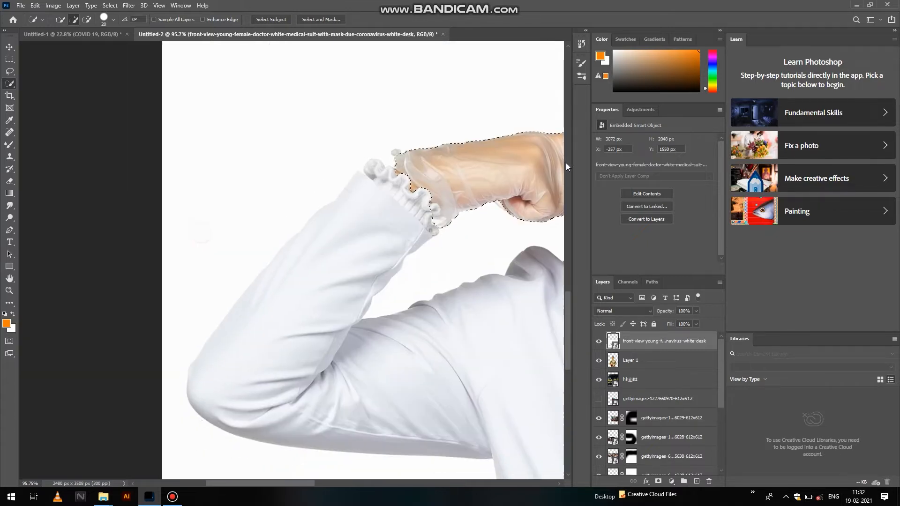
# Add the doctor's bent left-side sleeve and upper arm to the selection and subtract the excess background beside the ruffled cuff
pyautogui.moveTo(347, 209); pyautogui.dragTo(319, 262)
pyautogui.moveTo(274, 310); pyautogui.dragTo(254, 372)
pyautogui.moveTo(448, 160); pyautogui.dragTo(418, 145)
pyautogui.press('alt')
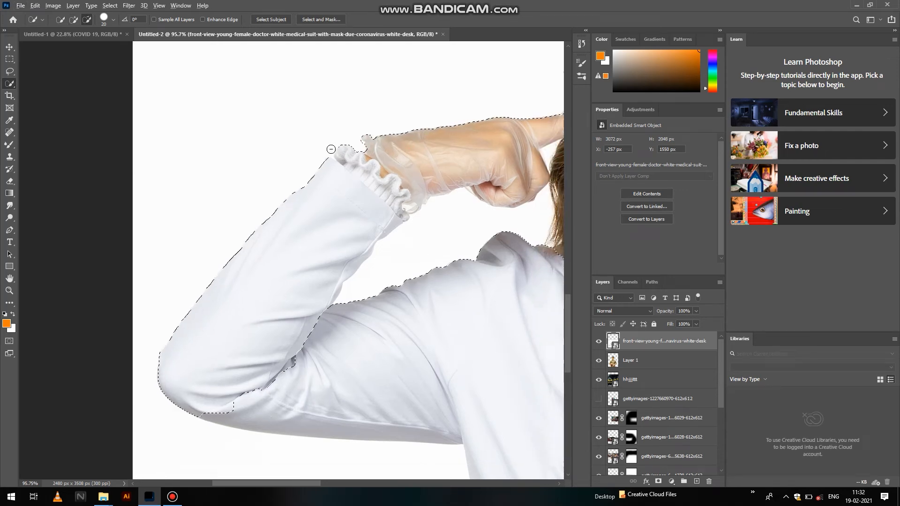
pyautogui.keyDown('alt'); pyautogui.click(348, 161); pyautogui.keyUp('alt')
pyautogui.click(374, 342)
pyautogui.click(459, 368)
# Extend the selection over the doctor's coat and right-side sleeve, including the whole stethoscope
pyautogui.moveTo(464, 290)
pyautogui.mouseDown()
pyautogui.moveTo(220, 164)
pyautogui.moveTo(243, 171)
pyautogui.mouseUp()
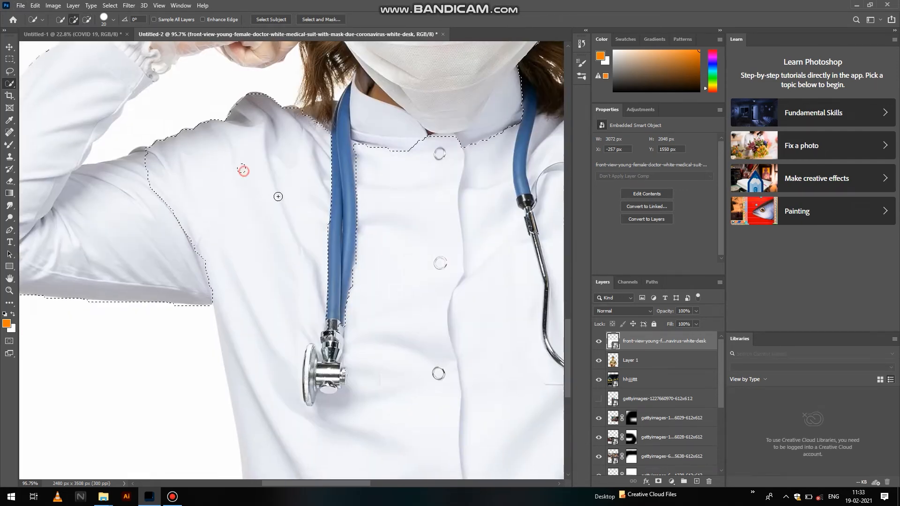
pyautogui.scroll(-3, 436, 205)
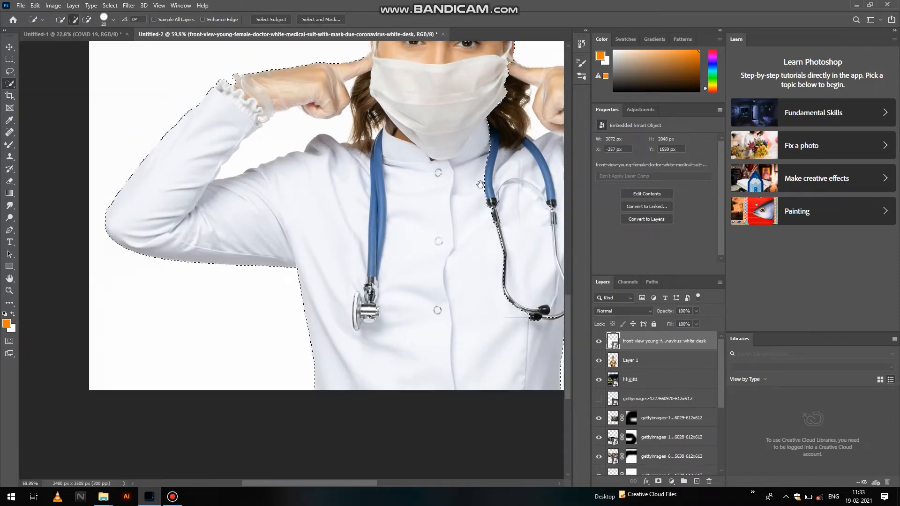
pyautogui.moveTo(480, 184); pyautogui.dragTo(266, 189)
pyautogui.scroll(2, 395, 187)
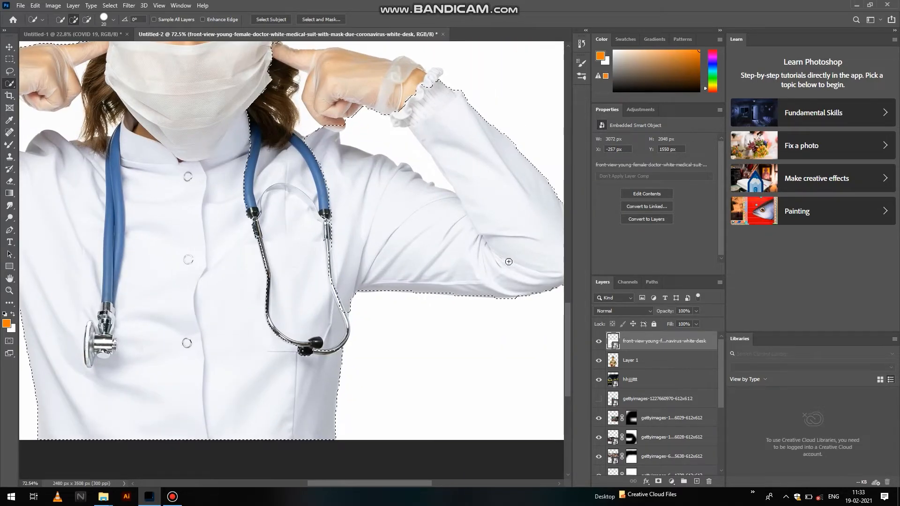
pyautogui.click(293, 259)
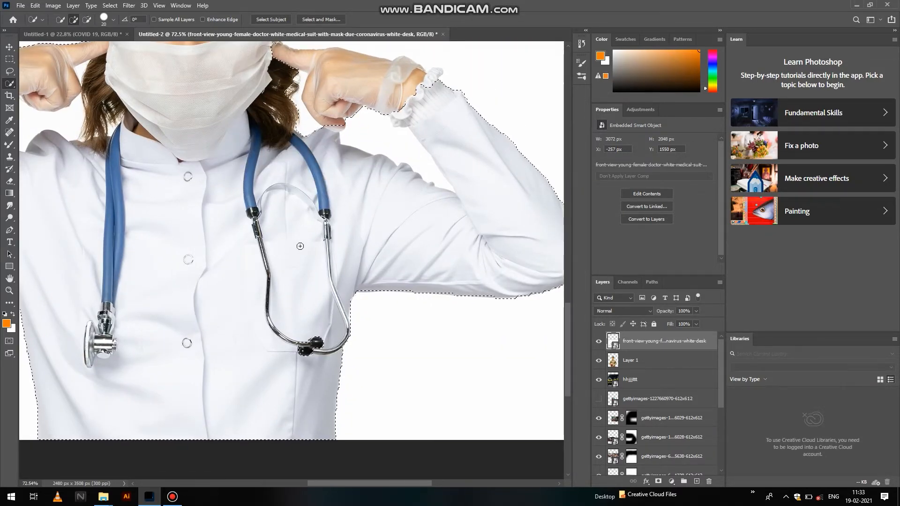
pyautogui.click(318, 339)
# Subtract the white background gaps inside the doctor's bent arms and clean up the selection edges around the hair and collar
pyautogui.scroll(3, 349, 137)
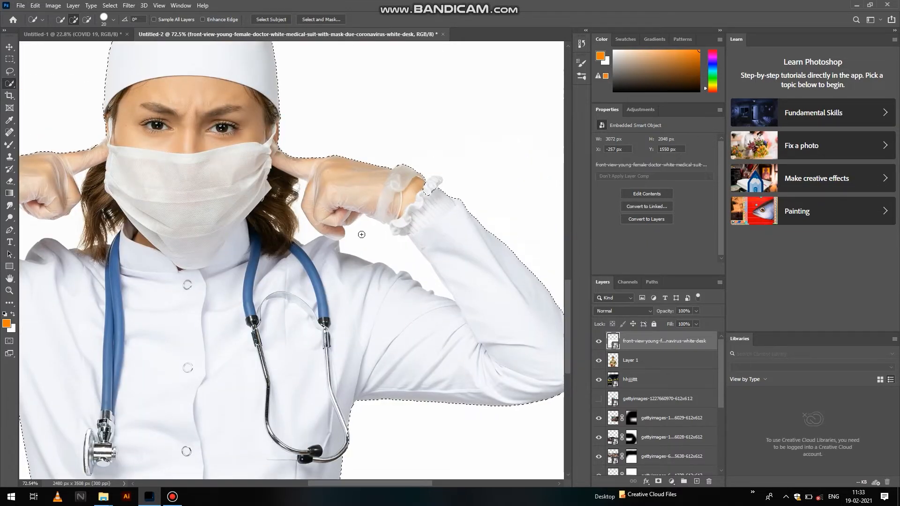
pyautogui.keyDown('alt'); pyautogui.click(439, 291); pyautogui.keyUp('alt')
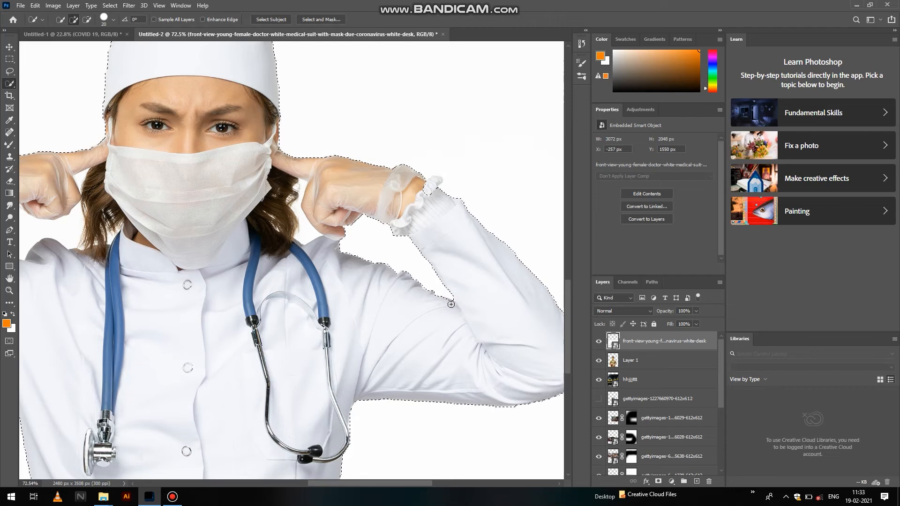
pyautogui.keyDown('alt'); pyautogui.click(302, 222); pyautogui.keyUp('alt')
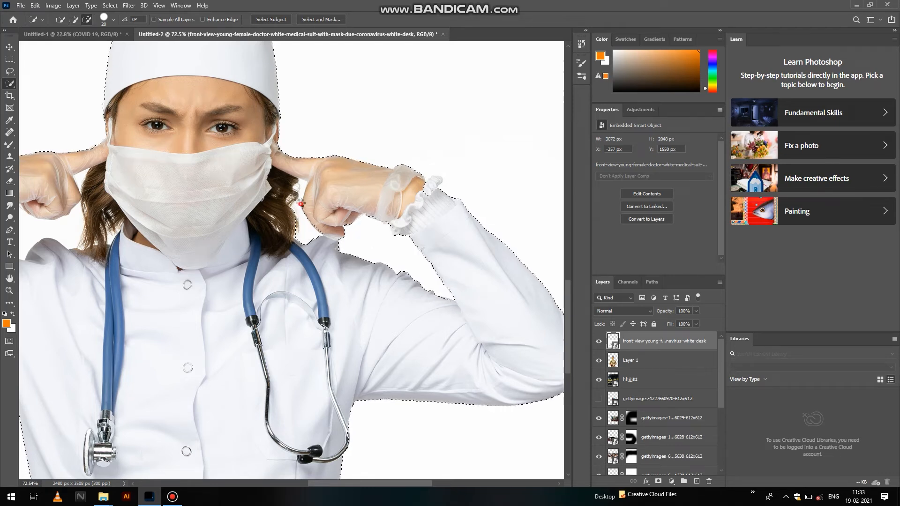
pyautogui.moveTo(188, 182); pyautogui.dragTo(245, 174)
pyautogui.moveTo(183, 171); pyautogui.dragTo(423, 160)
pyautogui.moveTo(288, 231)
pyautogui.mouseDown()
pyautogui.moveTo(221, 267)
pyautogui.moveTo(246, 265)
pyautogui.mouseUp()
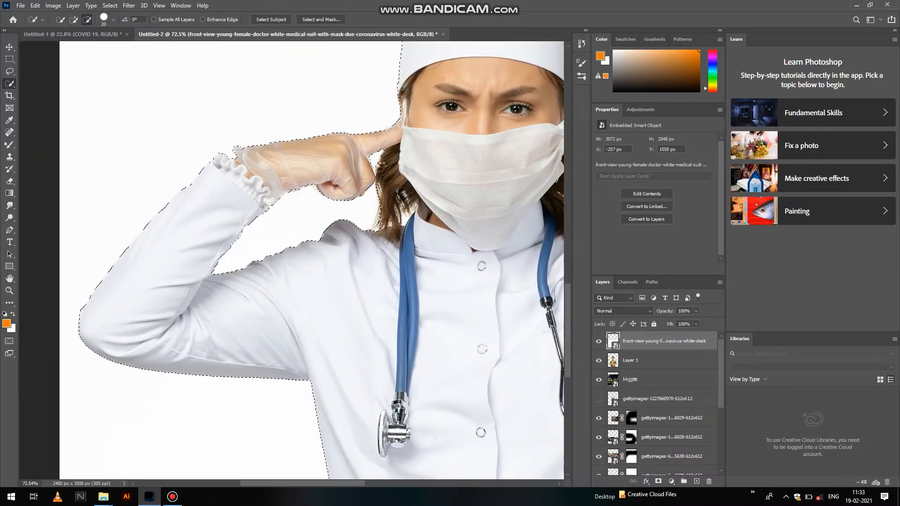
pyautogui.moveTo(405, 219); pyautogui.dragTo(415, 212)
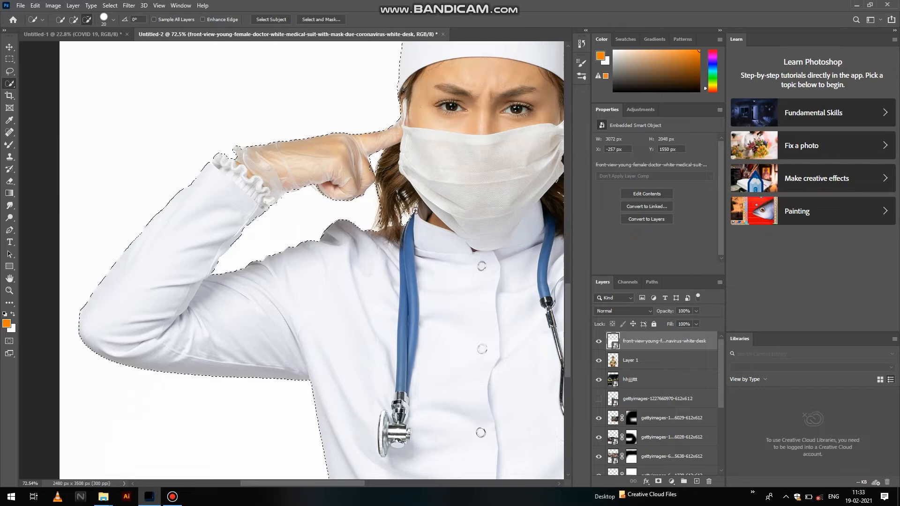
pyautogui.click(419, 213)
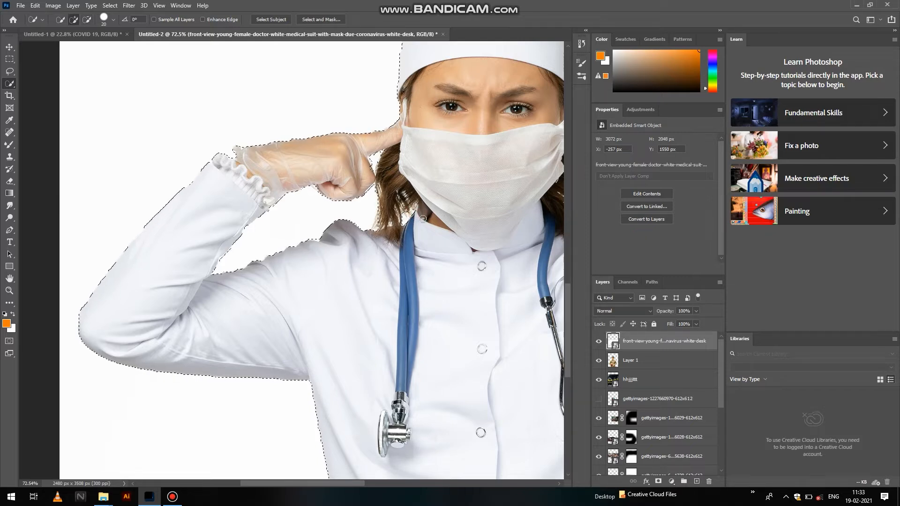
# Copy the selected doctor to a new layer and delete the original doctor photo layer
pyautogui.scroll(-5, 485, 196)
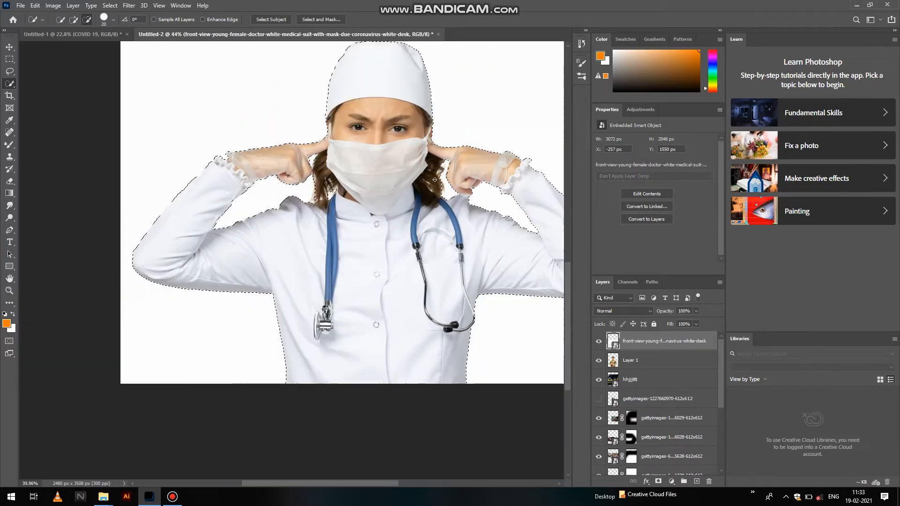
pyautogui.scroll(-2, 434, 179)
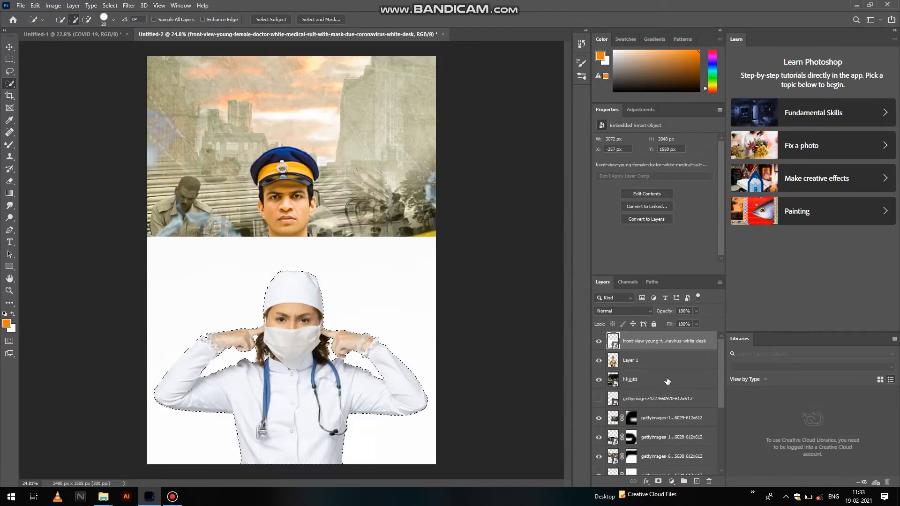
pyautogui.hotkey('ctrl', 'j')
pyautogui.click(663, 361)
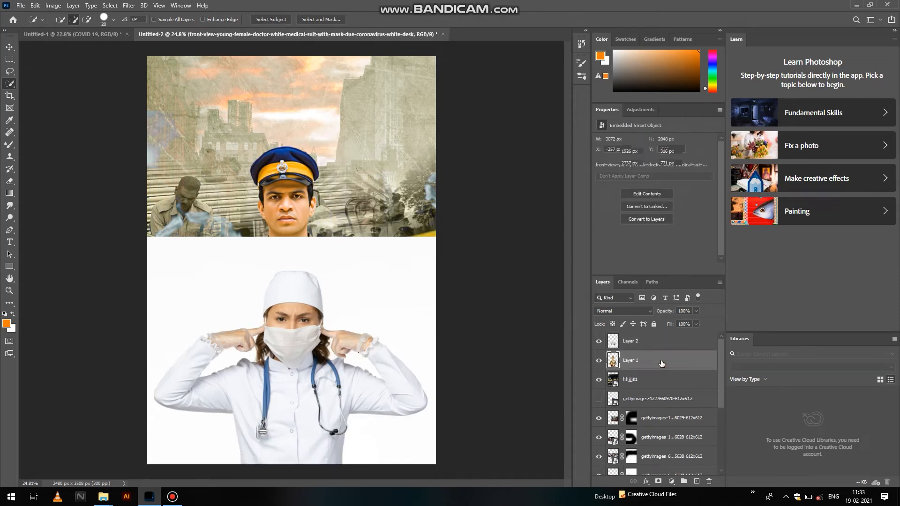
pyautogui.press('Delete')
pyautogui.click(54, 6)
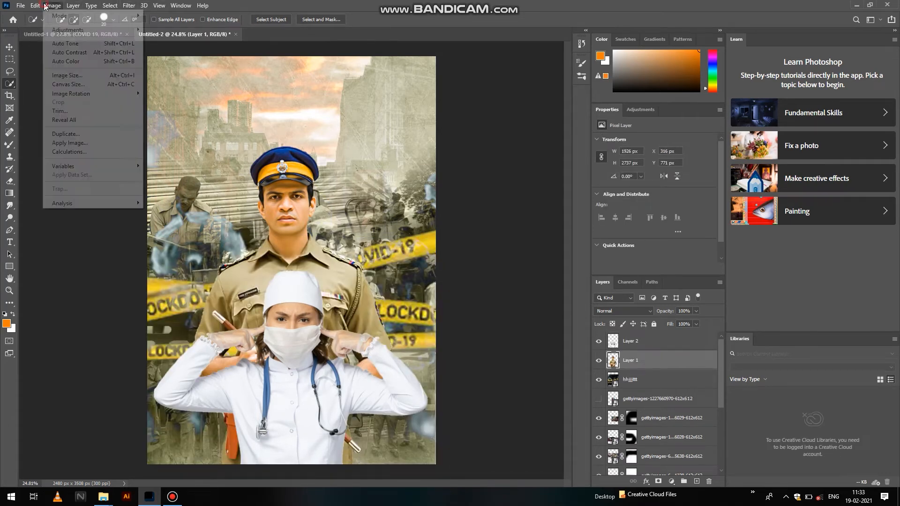
pyautogui.moveTo(91, 30)
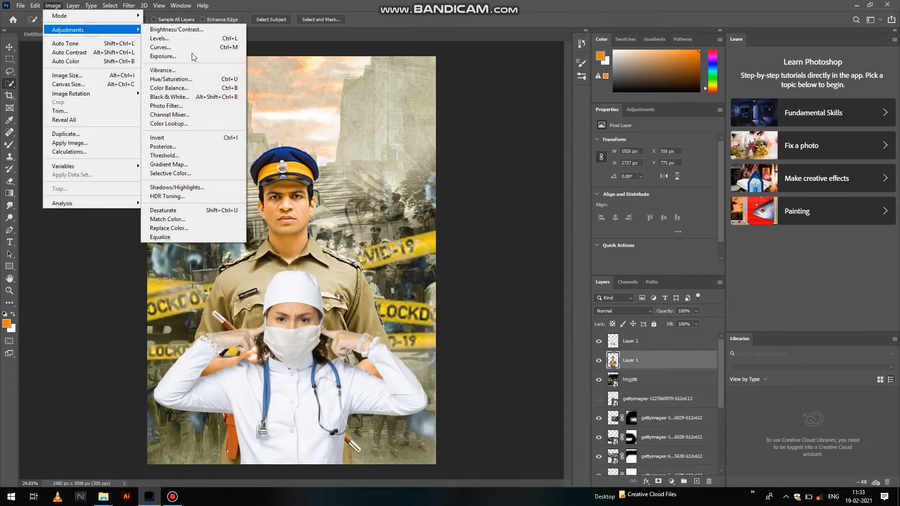
pyautogui.click(187, 188)
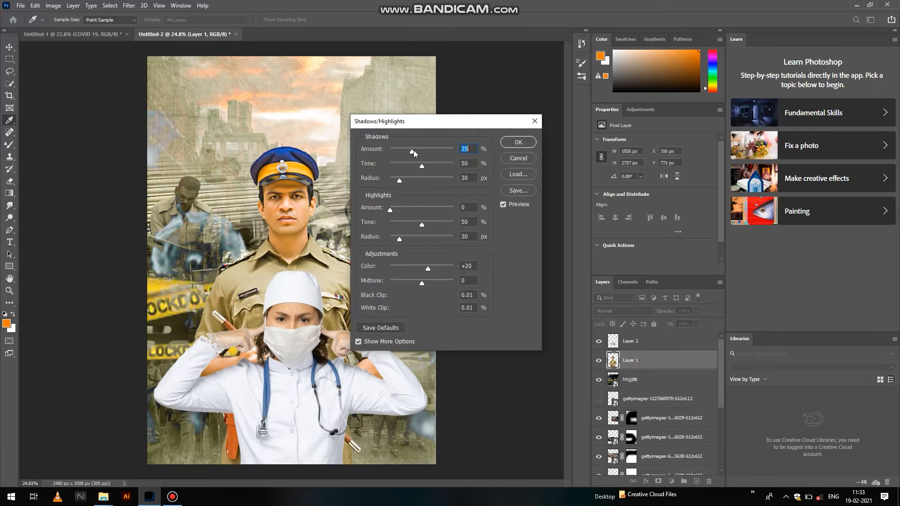
pyautogui.click(518, 158)
pyautogui.press('w')
# Open the Shadows/Highlights adjustment for the doctor layer and set the shadow amount and tone to 0%
pyautogui.click(631, 341)
pyautogui.click(58, 6)
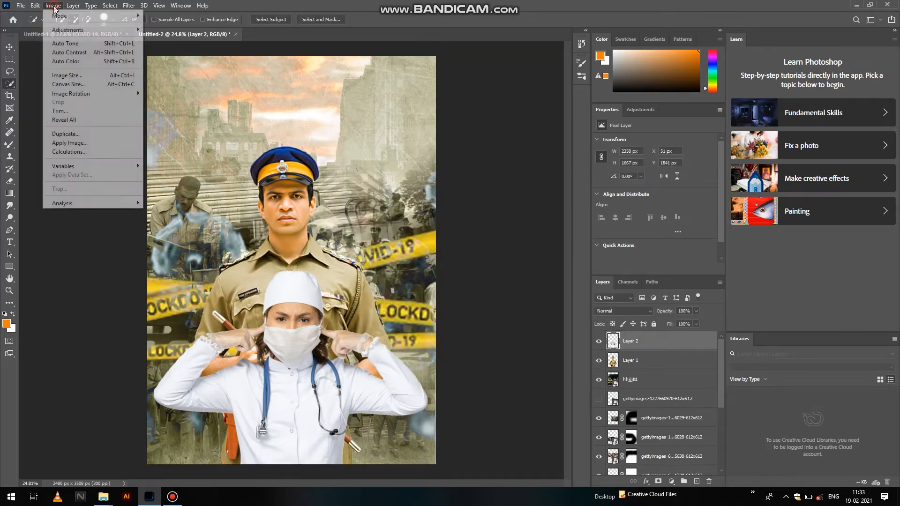
pyautogui.moveTo(115, 30)
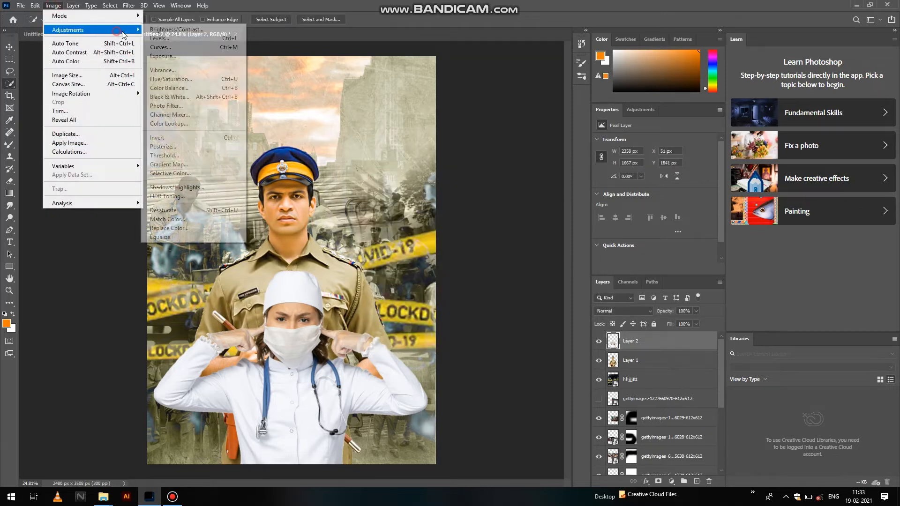
pyautogui.click(192, 189)
pyautogui.write('0')
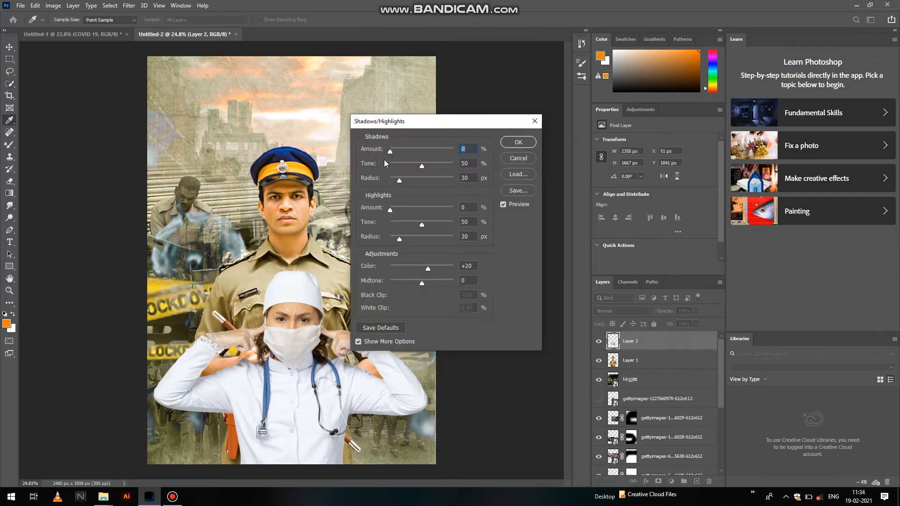
pyautogui.moveTo(422, 165); pyautogui.dragTo(426, 164)
# Set highlights to 33% amount and 20% tone, color to -45 and midtone to +21, apply, and reapply the last filter to the doctor
pyautogui.moveTo(399, 223)
pyautogui.mouseDown()
pyautogui.moveTo(428, 230)
pyautogui.moveTo(403, 228)
pyautogui.moveTo(418, 209)
pyautogui.moveTo(409, 212)
pyautogui.mouseUp()
pyautogui.click(412, 209)
pyautogui.moveTo(411, 264); pyautogui.dragTo(424, 285)
pyautogui.press('Tab')
pyautogui.write('0')
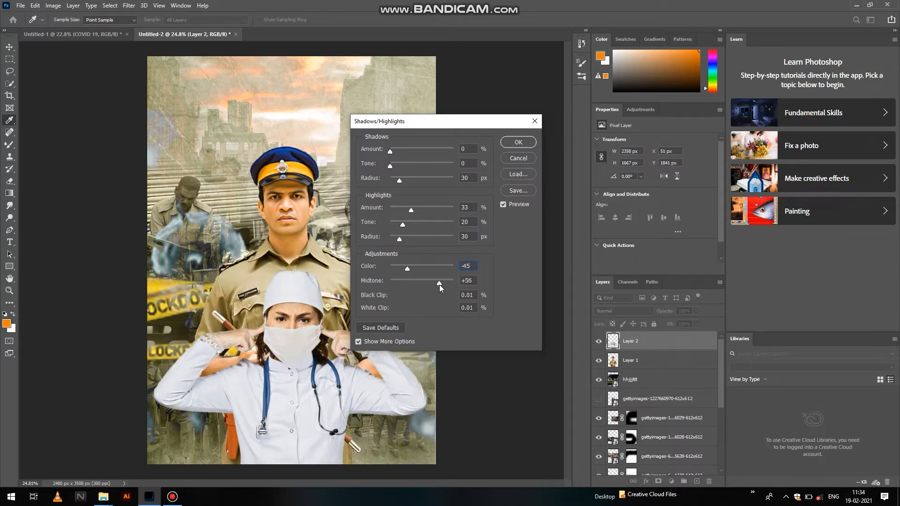
pyautogui.moveTo(423, 282); pyautogui.dragTo(429, 283)
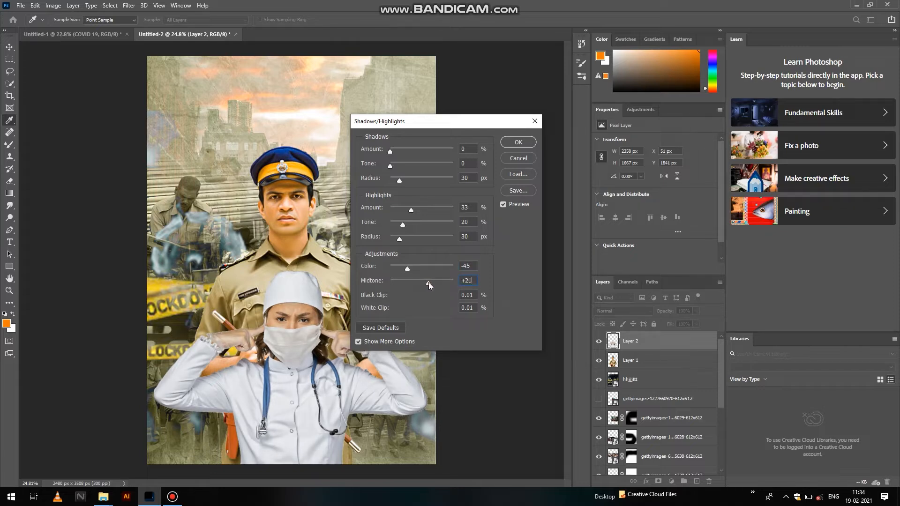
pyautogui.click(514, 147)
pyautogui.click(130, 5)
pyautogui.click(143, 14)
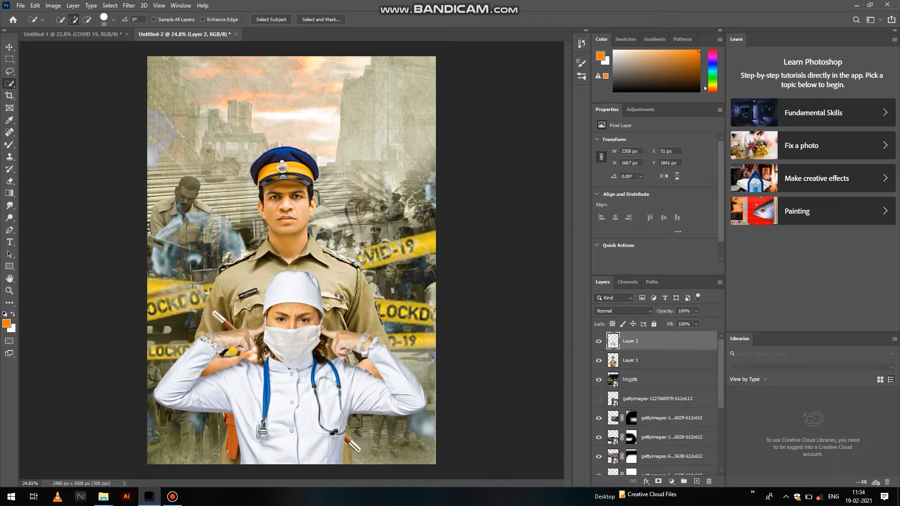
# Select the doctor's white face mask with its ear loops and subtract the coat collar areas beneath it from the selection
pyautogui.scroll(5, 282, 332)
pyautogui.moveTo(246, 321); pyautogui.dragTo(380, 337)
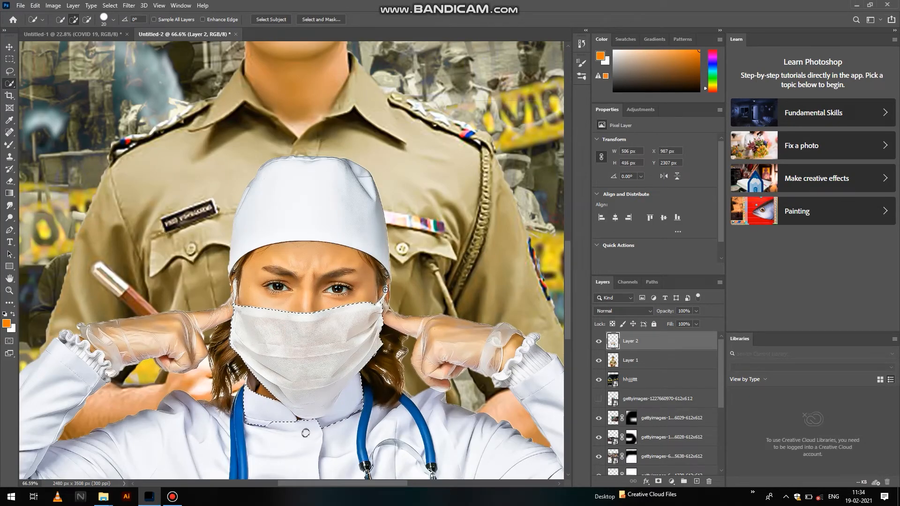
pyautogui.moveTo(236, 284); pyautogui.dragTo(235, 305)
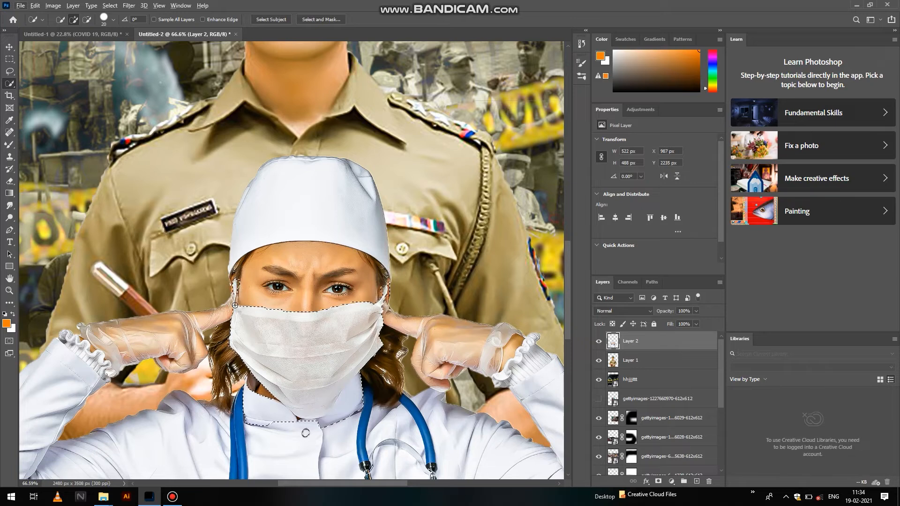
pyautogui.scroll(2, 239, 293)
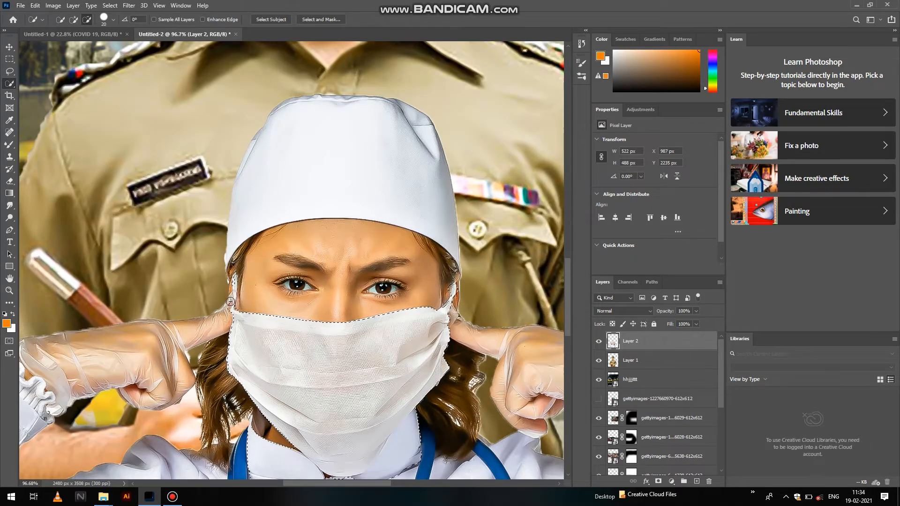
pyautogui.click(235, 291)
pyautogui.press('alt')
pyautogui.moveTo(323, 398); pyautogui.dragTo(303, 294)
pyautogui.moveTo(298, 366)
pyautogui.mouseDown()
pyautogui.moveTo(274, 350)
pyautogui.moveTo(297, 358)
pyautogui.moveTo(268, 318)
pyautogui.moveTo(252, 310)
pyautogui.moveTo(272, 331)
pyautogui.mouseUp()
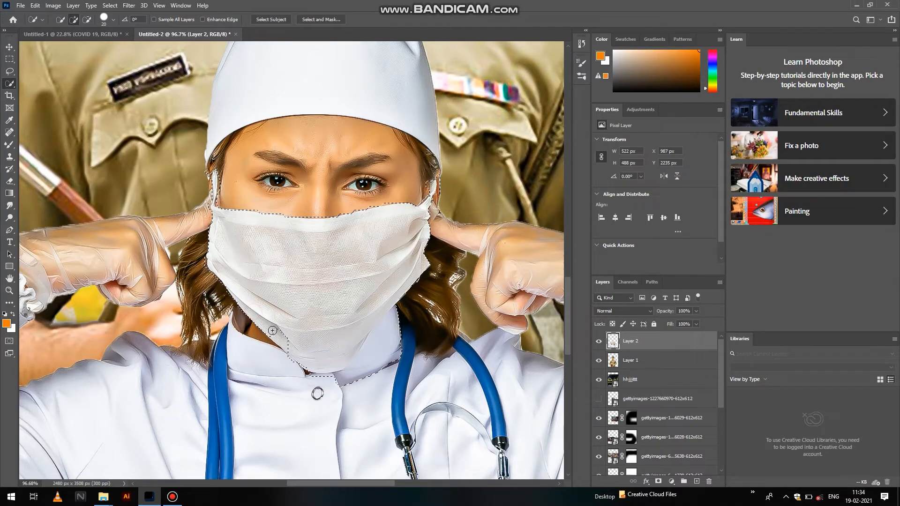
pyautogui.moveTo(339, 365)
pyautogui.mouseDown()
pyautogui.moveTo(345, 380)
pyautogui.moveTo(389, 356)
pyautogui.moveTo(394, 326)
pyautogui.mouseUp()
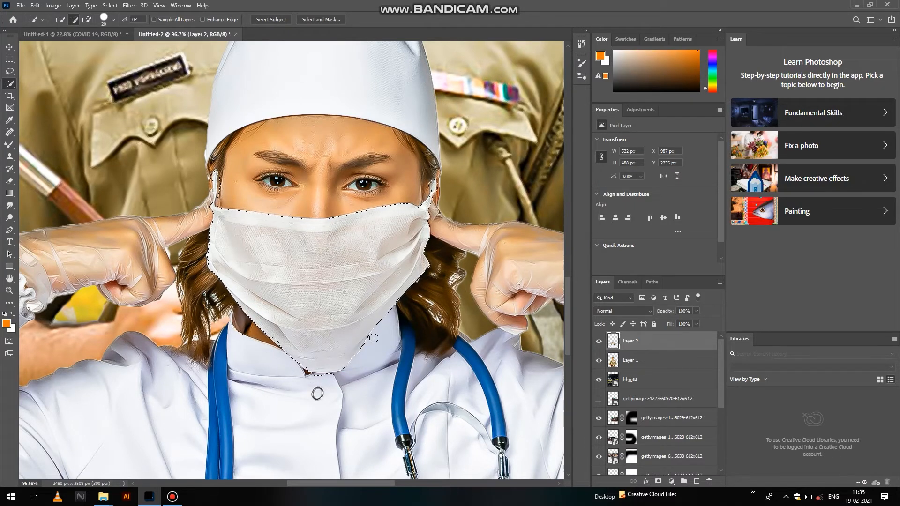
# Copy the selected face mask to a new layer and move it over the officer's nose and mouth
pyautogui.hotkey('ctrl', '0')
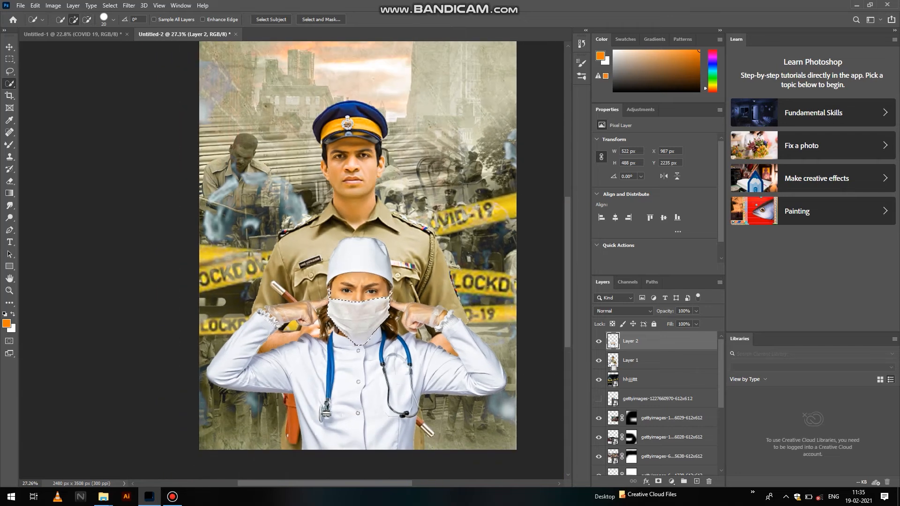
pyautogui.hotkey('ctrl', 'j')
pyautogui.press('v')
pyautogui.moveTo(368, 310); pyautogui.dragTo(369, 184)
pyautogui.moveTo(369, 182); pyautogui.dragTo(368, 182)
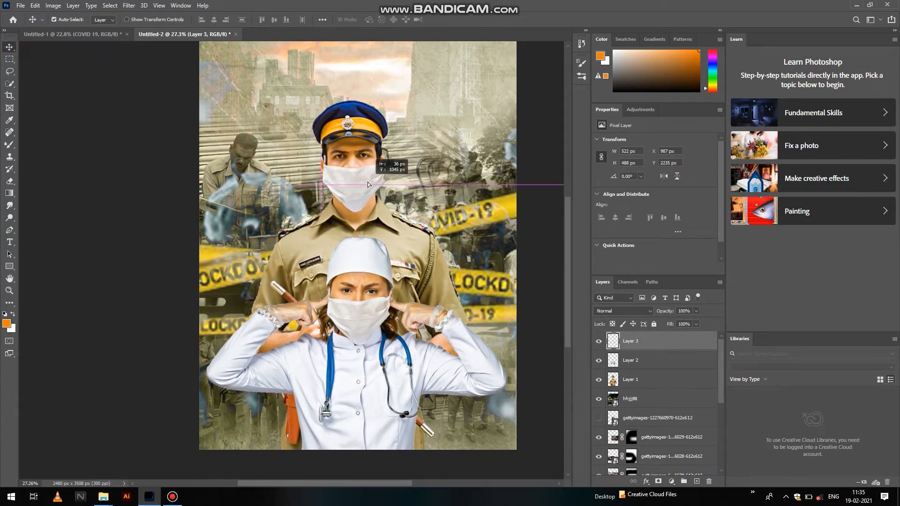
# Transform the copied mask by distorting its corners inward until it fits the officer's face
pyautogui.scroll(2, 370, 182)
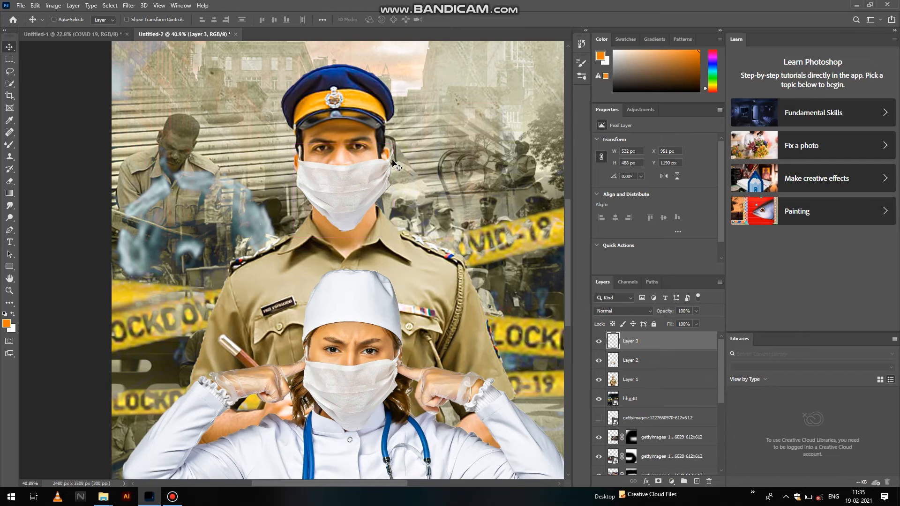
pyautogui.hotkey('ctrl', 't')
pyautogui.scroll(1, 396, 166)
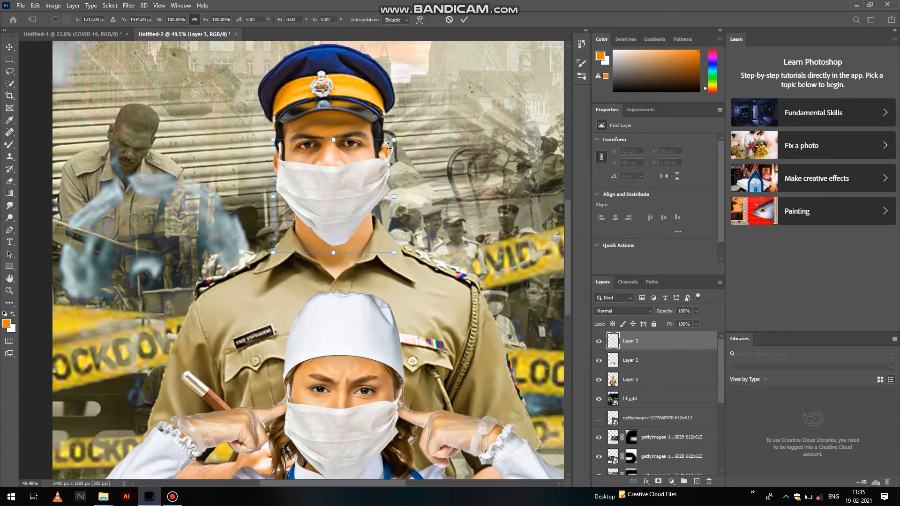
pyautogui.moveTo(395, 141); pyautogui.dragTo(384, 138)
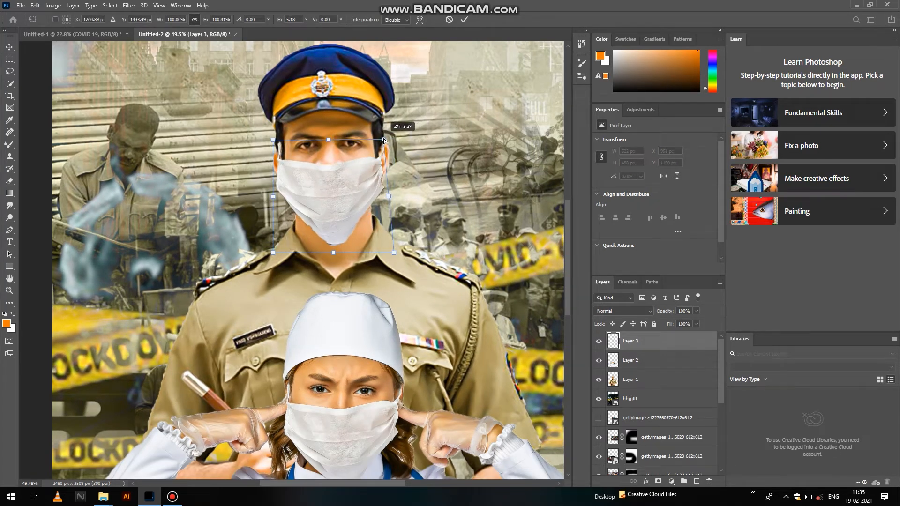
pyautogui.moveTo(395, 255); pyautogui.dragTo(386, 237)
pyautogui.moveTo(275, 148); pyautogui.dragTo(277, 138)
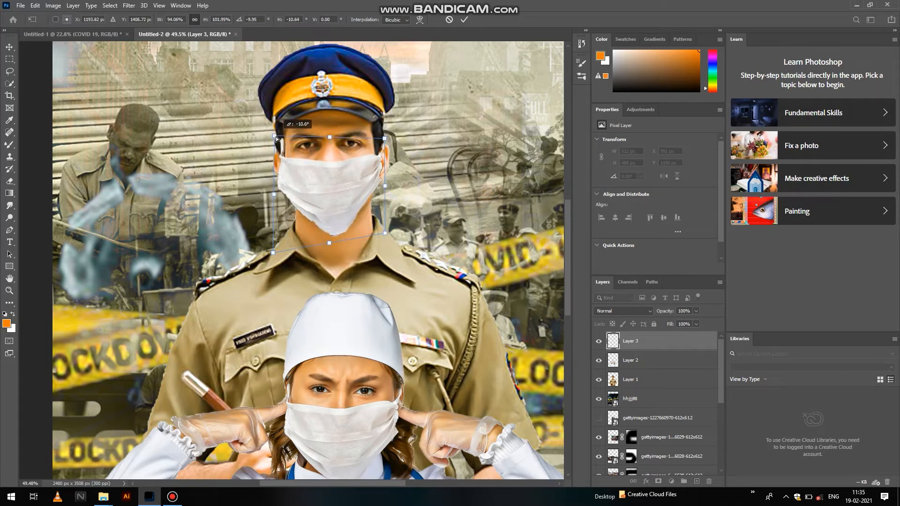
pyautogui.press('Return')
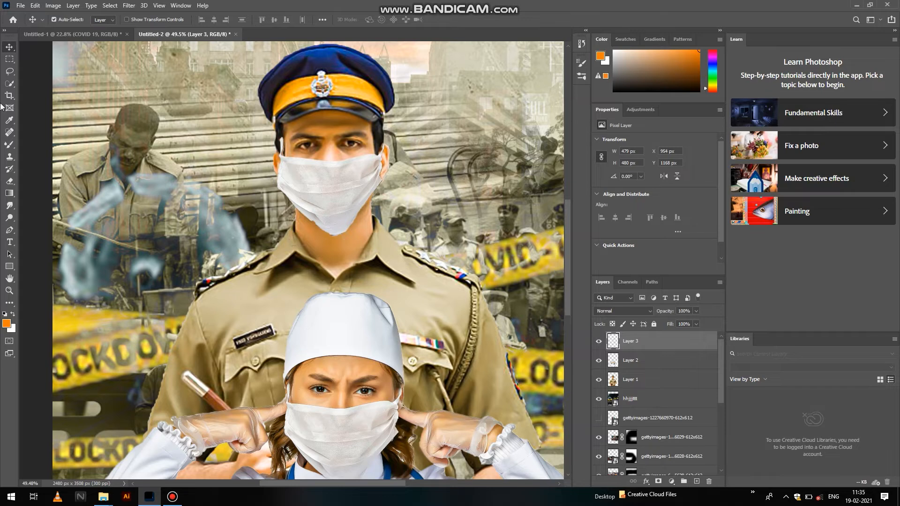
# Erase the stray ear-loop tips at the top of the officer's mask
pyautogui.click(14, 185)
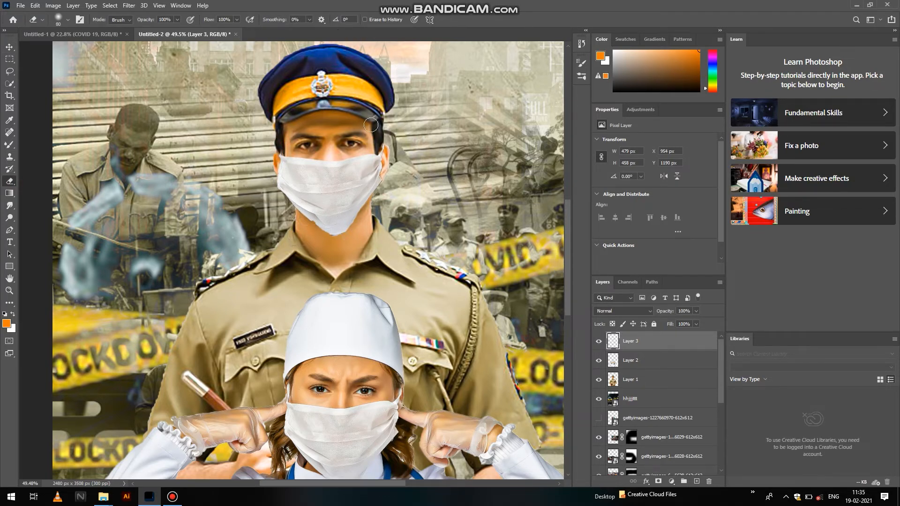
pyautogui.scroll(-4, 371, 125)
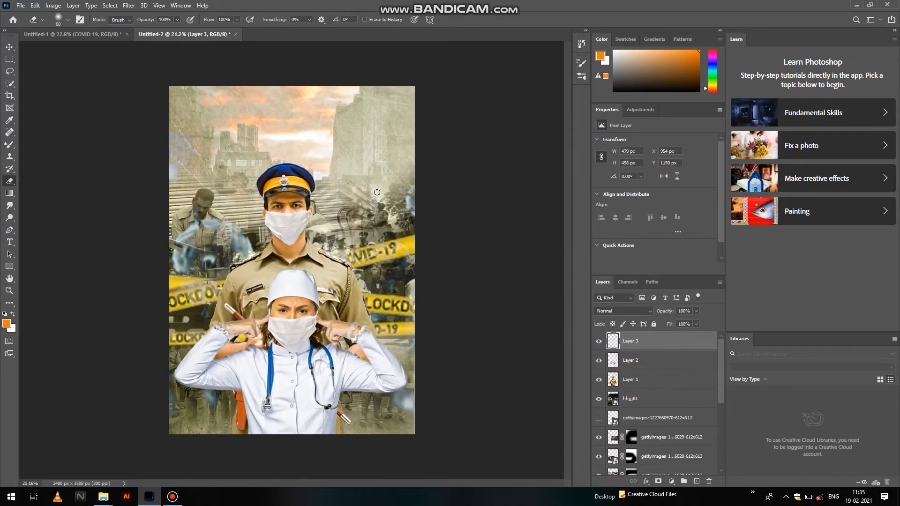
pyautogui.click(10, 45)
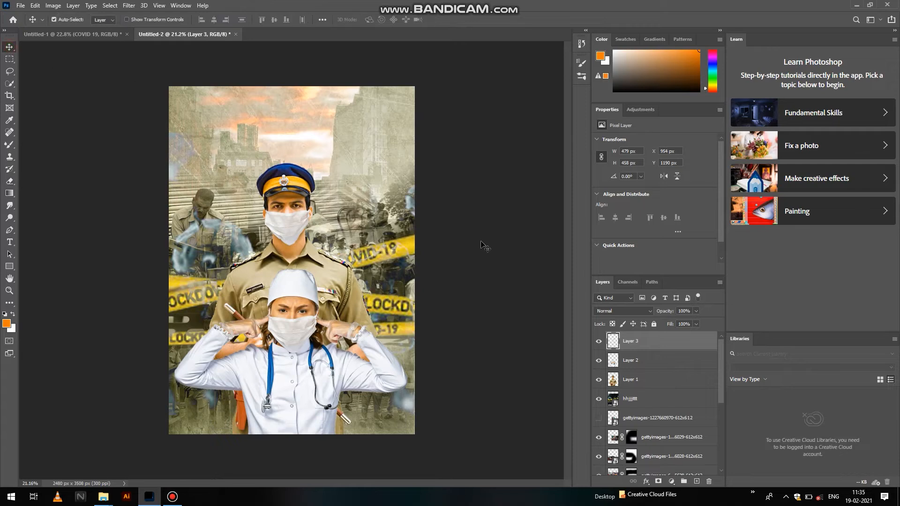
pyautogui.click(640, 382)
pyautogui.click(858, 6)
pyautogui.moveTo(314, 177); pyautogui.dragTo(333, 325)
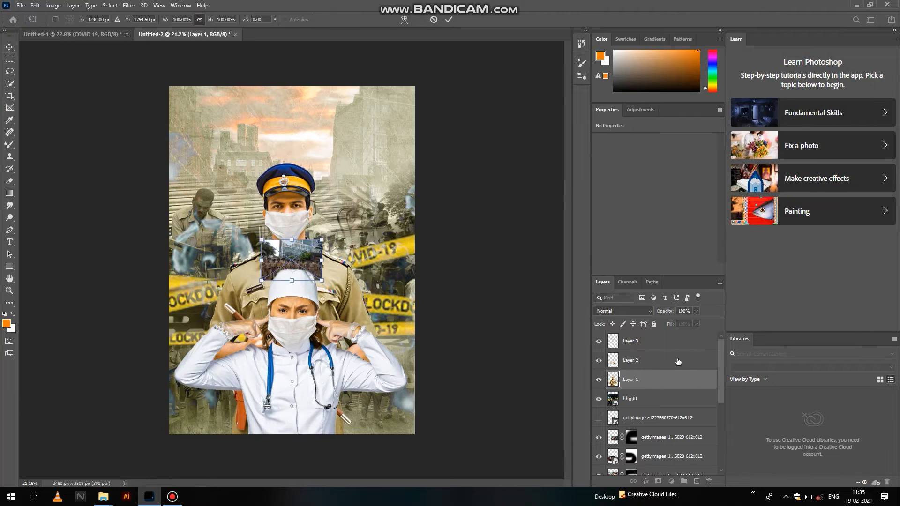
pyautogui.moveTo(323, 280); pyautogui.dragTo(377, 316)
pyautogui.moveTo(353, 283); pyautogui.dragTo(352, 320)
pyautogui.press('Return')
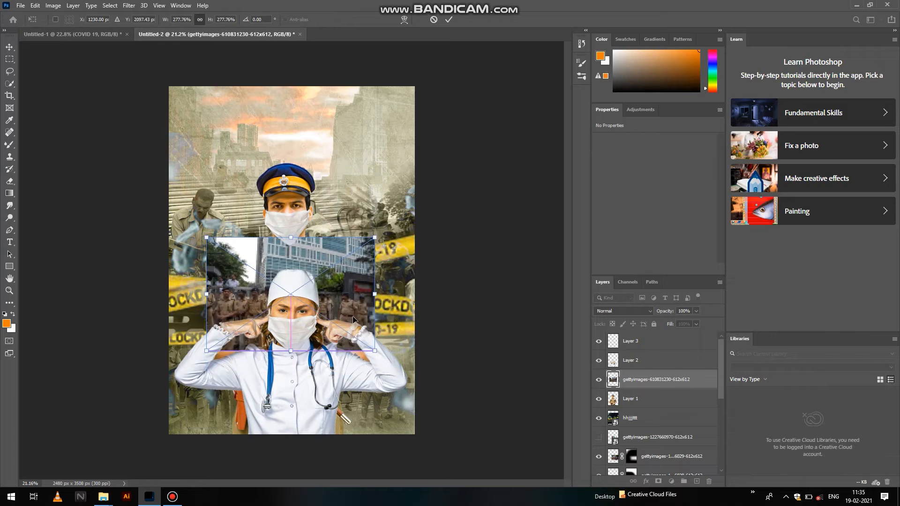
pyautogui.rightClick(685, 370)
pyautogui.click(697, 297)
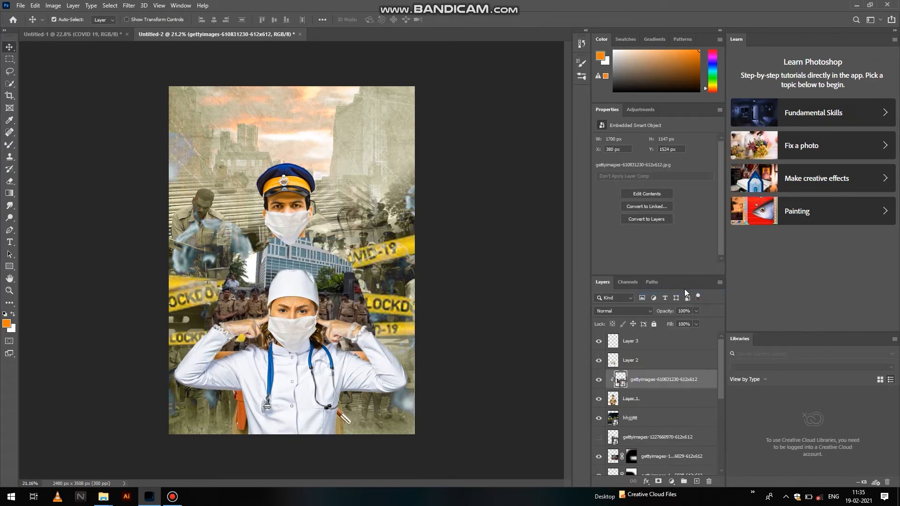
pyautogui.hotkey('ctrl', 'alt', 'g')
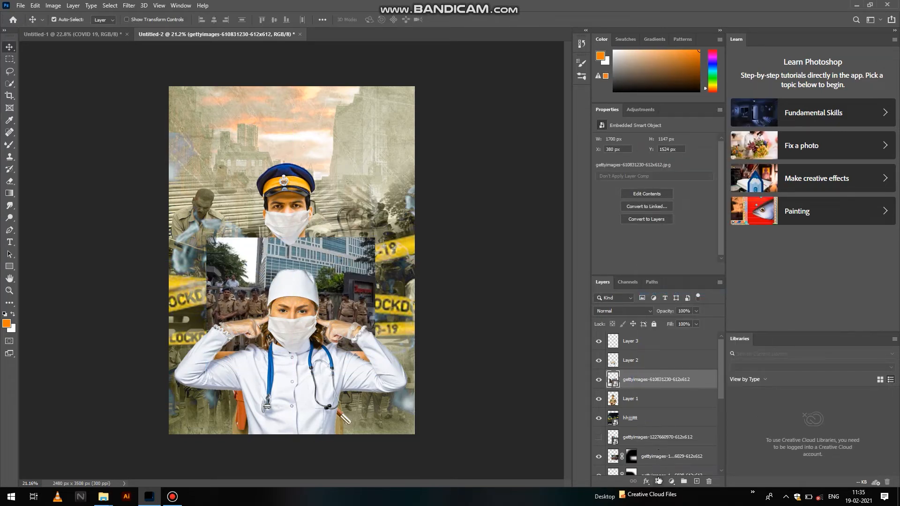
pyautogui.rightClick(655, 386)
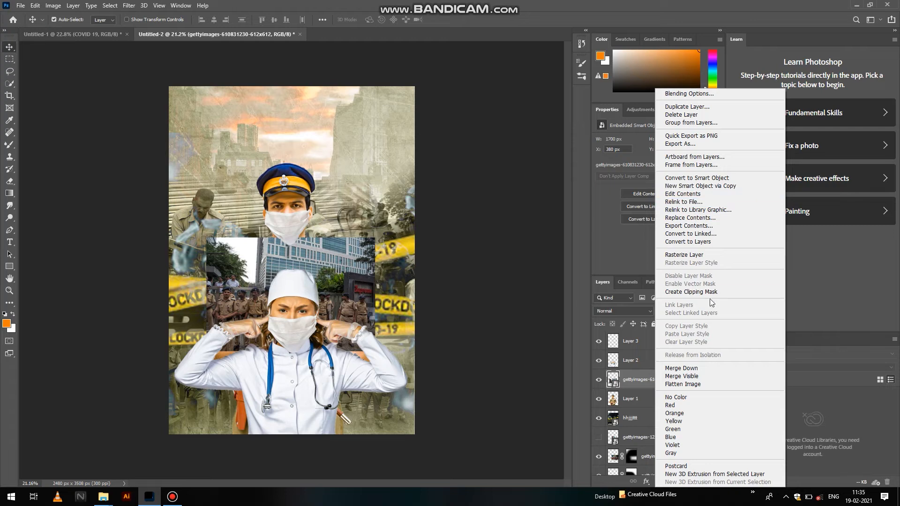
pyautogui.click(711, 292)
pyautogui.hotkey('ctrl', 'alt', 'g')
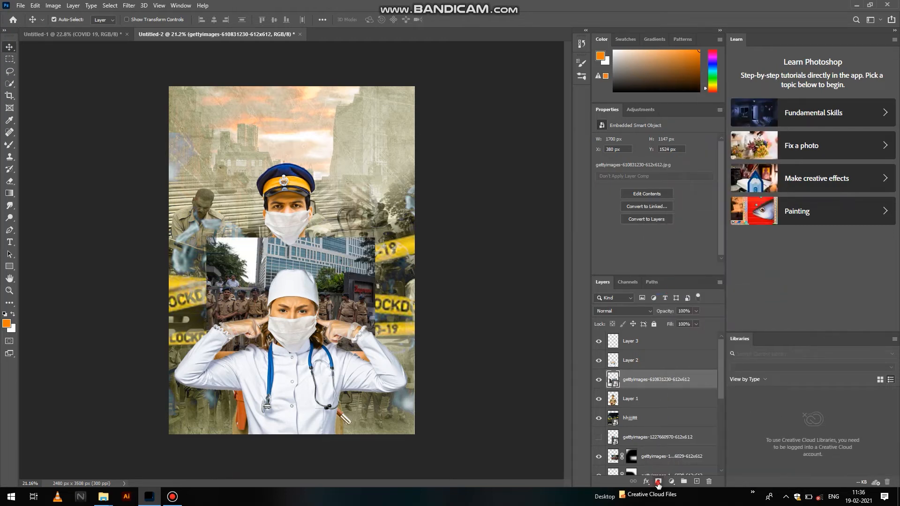
# Add a layer mask to the police crowd photo and clip it to the officer layer
pyautogui.click(658, 481)
pyautogui.rightClick(656, 382)
pyautogui.click(719, 291)
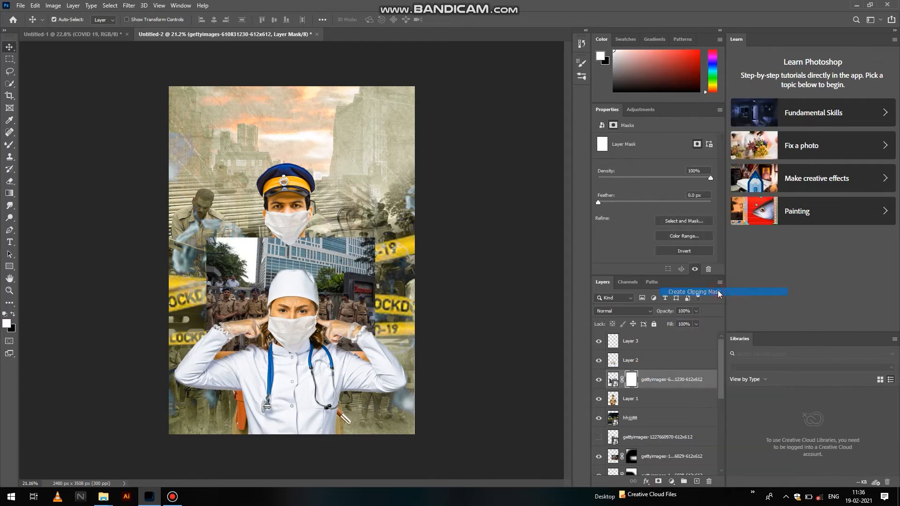
# Fade parts of the clipped crowd photo on its mask with a soft 600 px eraser and set the layer opacity to 48%
pyautogui.click(8, 180)
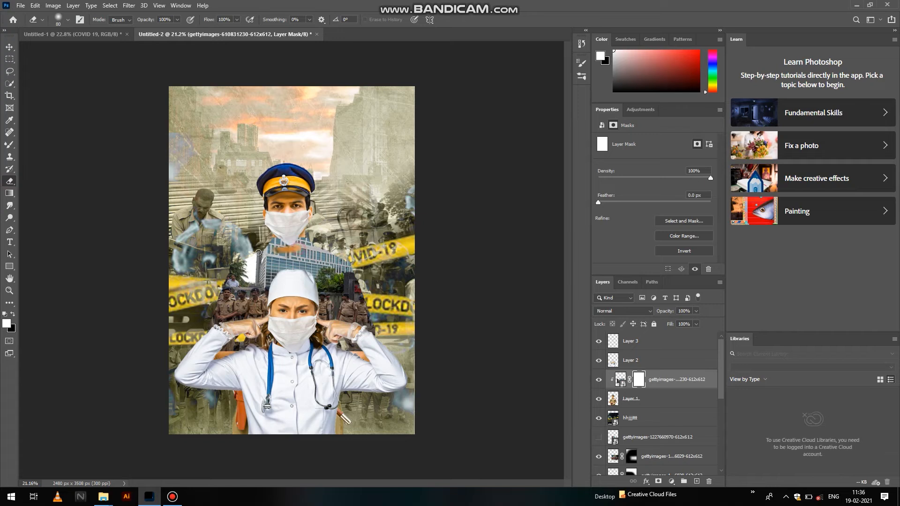
pyautogui.press(']')
pyautogui.press(']')
pyautogui.press(']')
pyautogui.press(']')
pyautogui.press(']')
pyautogui.press(']')
pyautogui.press(']')
pyautogui.press(']')
pyautogui.moveTo(309, 246)
pyautogui.mouseDown()
pyautogui.moveTo(267, 237)
pyautogui.moveTo(310, 239)
pyautogui.moveTo(240, 249)
pyautogui.moveTo(229, 269)
pyautogui.moveTo(332, 252)
pyautogui.moveTo(284, 247)
pyautogui.moveTo(367, 261)
pyautogui.moveTo(388, 301)
pyautogui.moveTo(375, 353)
pyautogui.moveTo(254, 375)
pyautogui.moveTo(195, 352)
pyautogui.moveTo(264, 362)
pyautogui.moveTo(249, 348)
pyautogui.moveTo(224, 349)
pyautogui.moveTo(231, 370)
pyautogui.mouseUp()
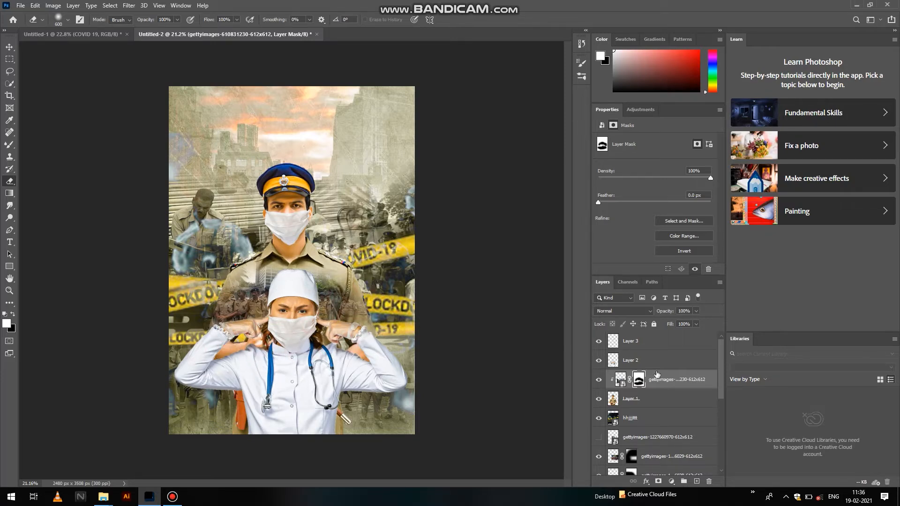
pyautogui.moveTo(653, 311)
pyautogui.mouseDown()
pyautogui.moveTo(669, 310)
pyautogui.moveTo(652, 311)
pyautogui.mouseUp()
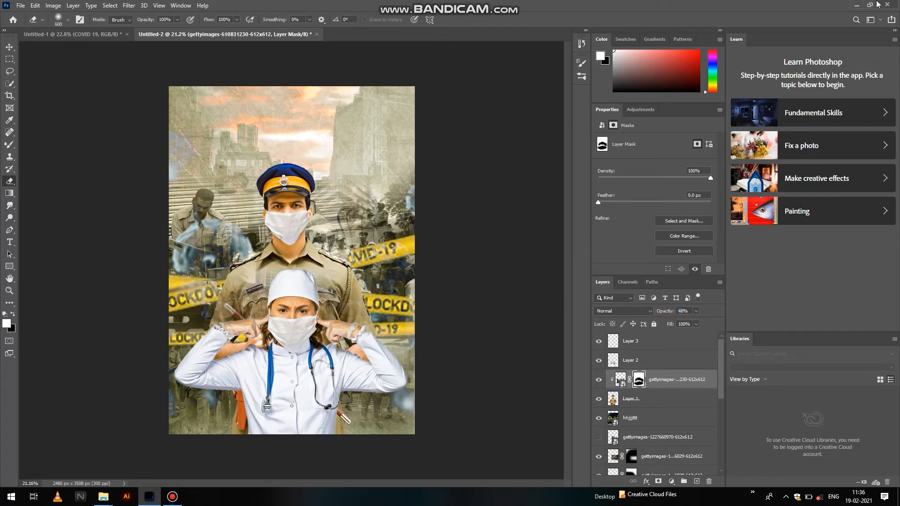
pyautogui.click(857, 5)
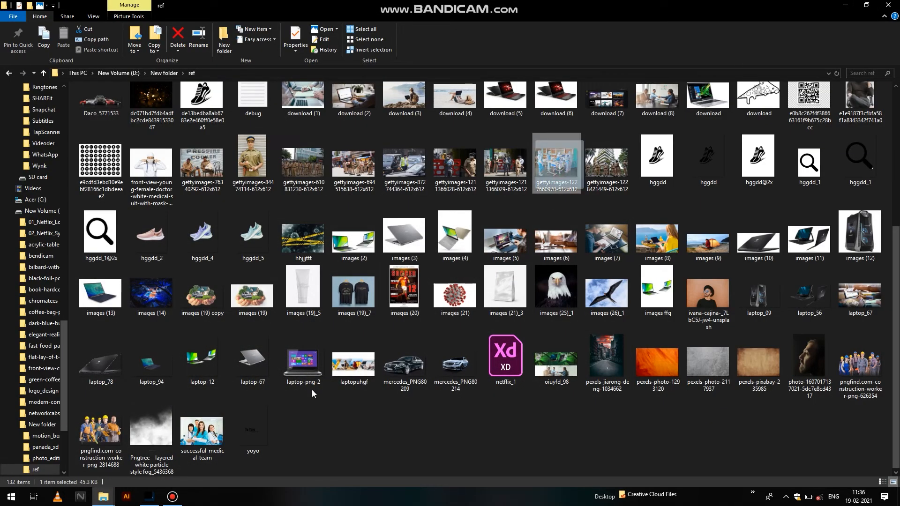
pyautogui.click(149, 496)
pyautogui.moveTo(304, 411); pyautogui.dragTo(331, 330)
pyautogui.moveTo(324, 280); pyautogui.dragTo(376, 316)
pyautogui.moveTo(345, 270); pyautogui.dragTo(344, 382)
pyautogui.press('Return')
pyautogui.moveTo(638, 379); pyautogui.dragTo(657, 353)
# Add a layer mask to the hospital photo and clip it to the doctor layer
pyautogui.rightClick(685, 365)
pyautogui.click(668, 373)
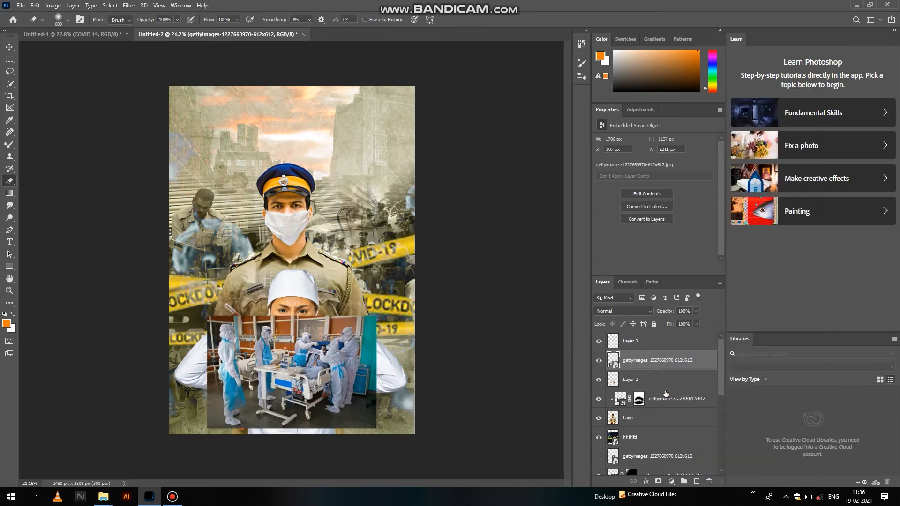
pyautogui.click(658, 482)
pyautogui.rightClick(686, 360)
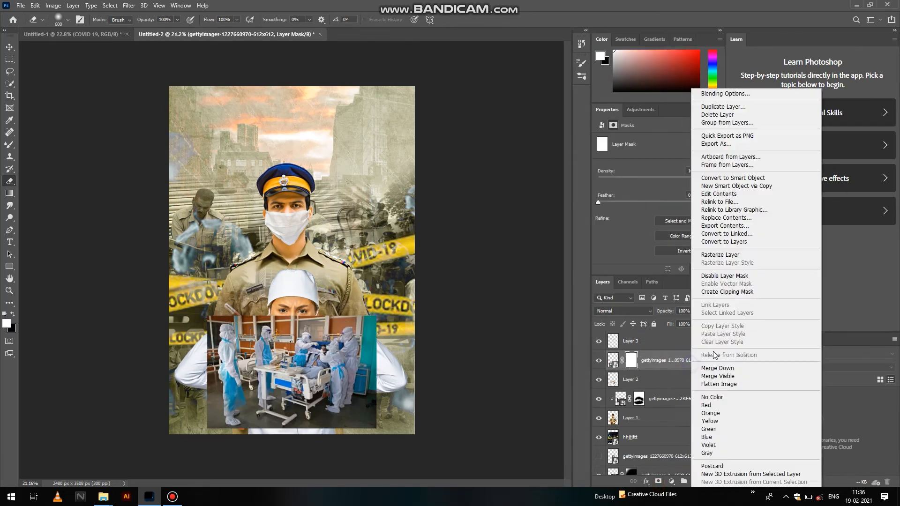
pyautogui.click(741, 294)
# Fade the clipped hospital photo on its mask with soft eraser strokes around its edges and set its blend mode to Luminosity
pyautogui.moveTo(319, 324)
pyautogui.mouseDown()
pyautogui.moveTo(210, 337)
pyautogui.moveTo(197, 375)
pyautogui.moveTo(347, 338)
pyautogui.moveTo(378, 377)
pyautogui.moveTo(431, 369)
pyautogui.mouseUp()
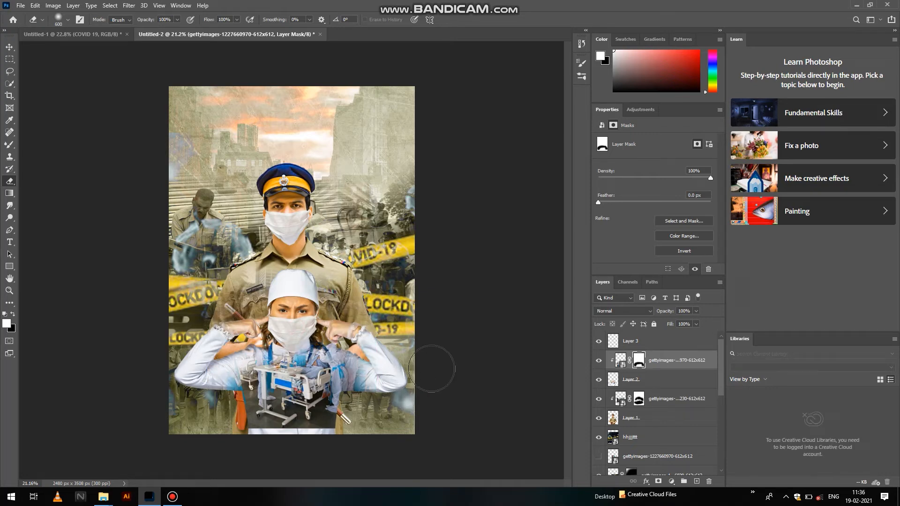
pyautogui.moveTo(324, 427)
pyautogui.mouseDown()
pyautogui.moveTo(231, 430)
pyautogui.moveTo(332, 446)
pyautogui.moveTo(254, 431)
pyautogui.moveTo(262, 436)
pyautogui.mouseUp()
pyautogui.click(623, 311)
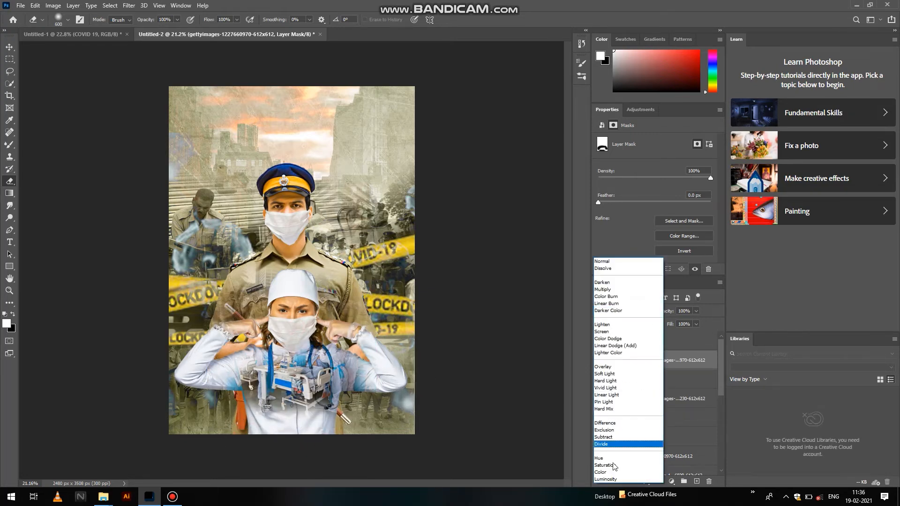
pyautogui.click(613, 479)
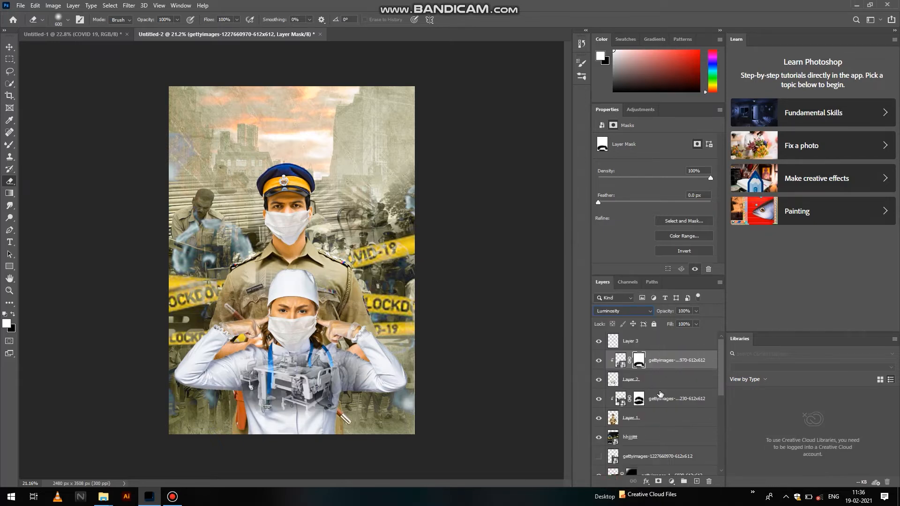
# Set the blend mode of the police crowd photo clipped to the officer layer to Luminosity and deselect the layer
pyautogui.click(662, 398)
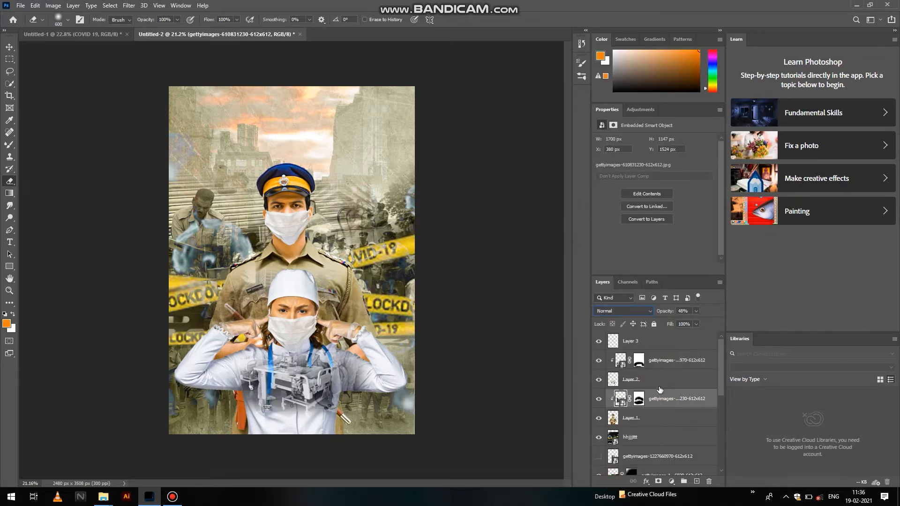
pyautogui.click(653, 314)
pyautogui.click(612, 478)
pyautogui.press('v')
pyautogui.click(493, 183)
pyautogui.scroll(1, 495, 196)
pyautogui.scroll(-2, 497, 213)
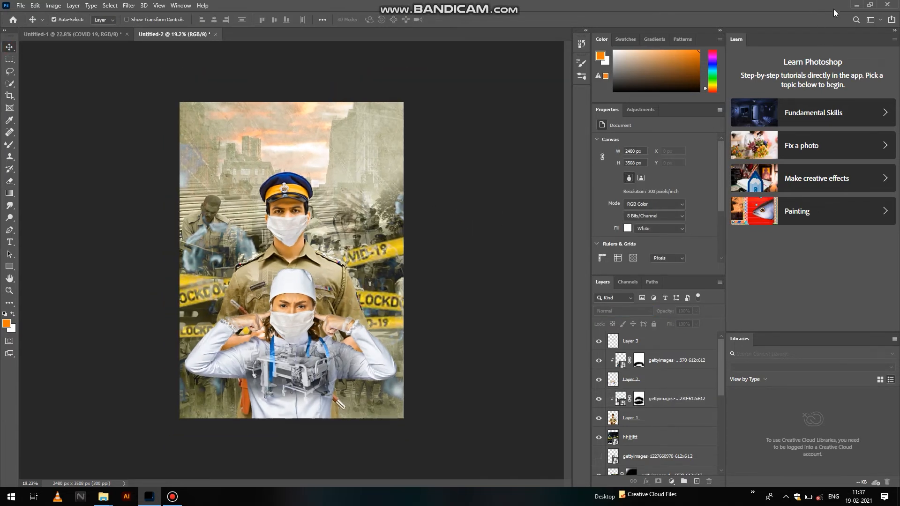
# Place the coronavirus picture images (21) from the ref folder across the poster at its full width
pyautogui.click(855, 5)
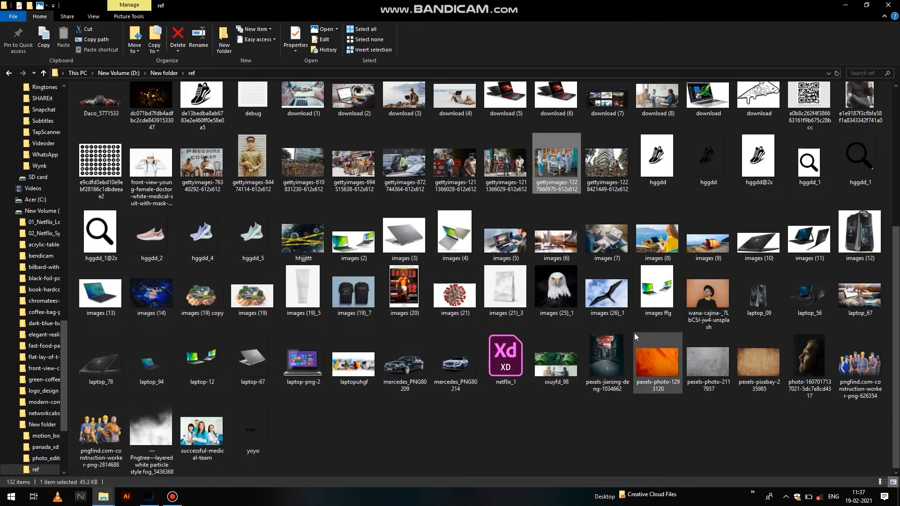
pyautogui.scroll(5, 634, 333)
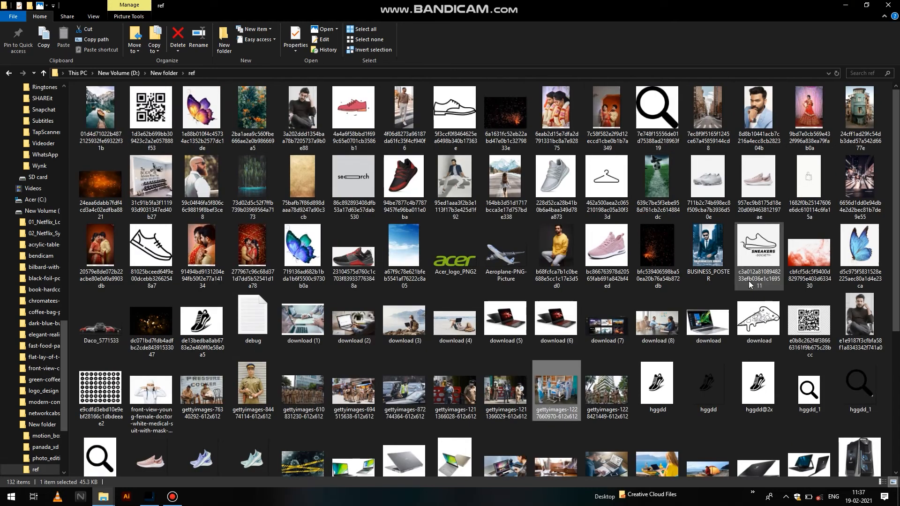
pyautogui.scroll(-4, 820, 251)
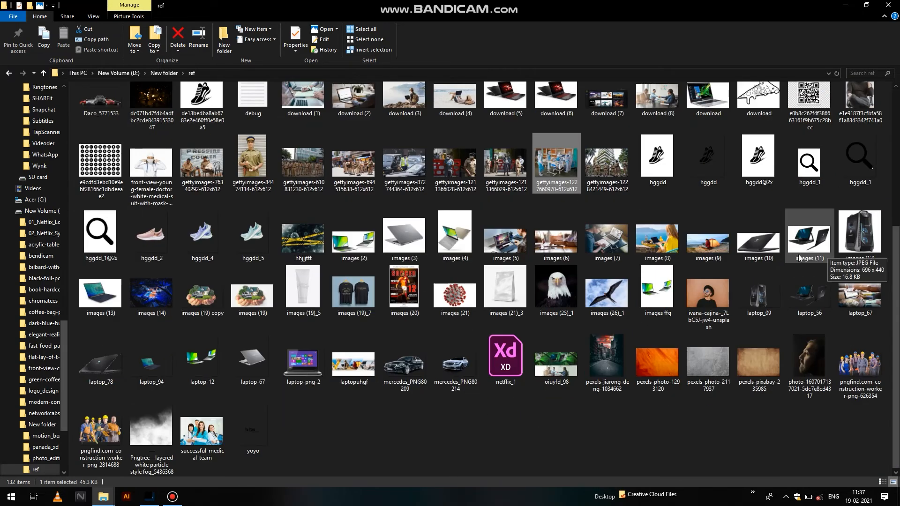
pyautogui.scroll(3, 800, 258)
pyautogui.scroll(-3, 858, 365)
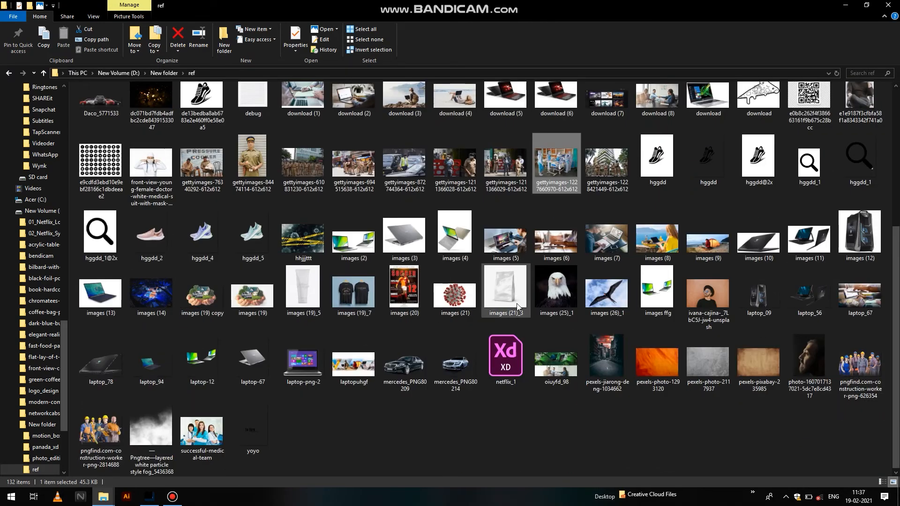
pyautogui.scroll(3, 517, 307)
pyautogui.moveTo(452, 448); pyautogui.dragTo(262, 336)
pyautogui.press('Return')
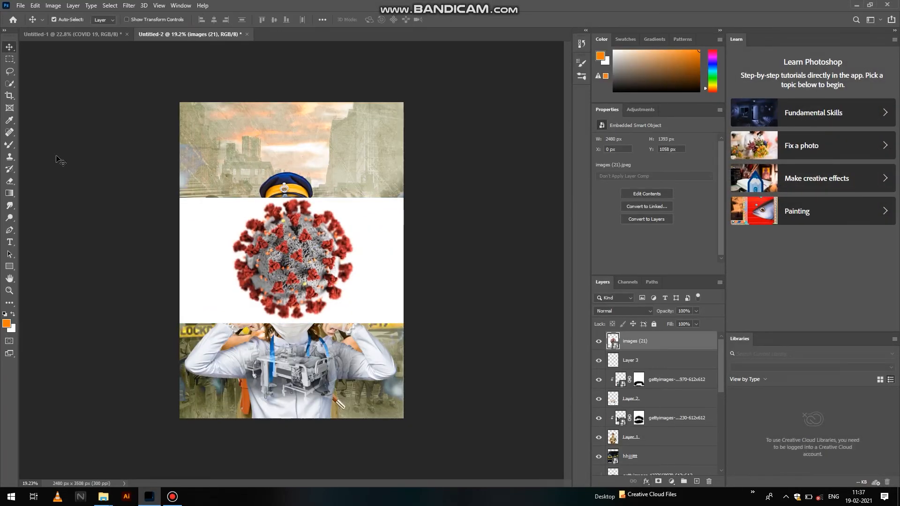
# Remove the white background around the coronavirus with the Magic Eraser, rasterizing the placed image
pyautogui.rightClick(14, 183)
pyautogui.click(70, 201)
pyautogui.click(364, 210)
pyautogui.press('Return')
# Shrink the coronavirus to about 418 × 418 px and place it in the poster's upper-left sky area beside the officer's cap
pyautogui.click(9, 46)
pyautogui.moveTo(311, 276); pyautogui.dragTo(262, 197)
pyautogui.hotkey('ctrl', 't')
pyautogui.moveTo(316, 240); pyautogui.dragTo(213, 164)
pyautogui.press('Return')
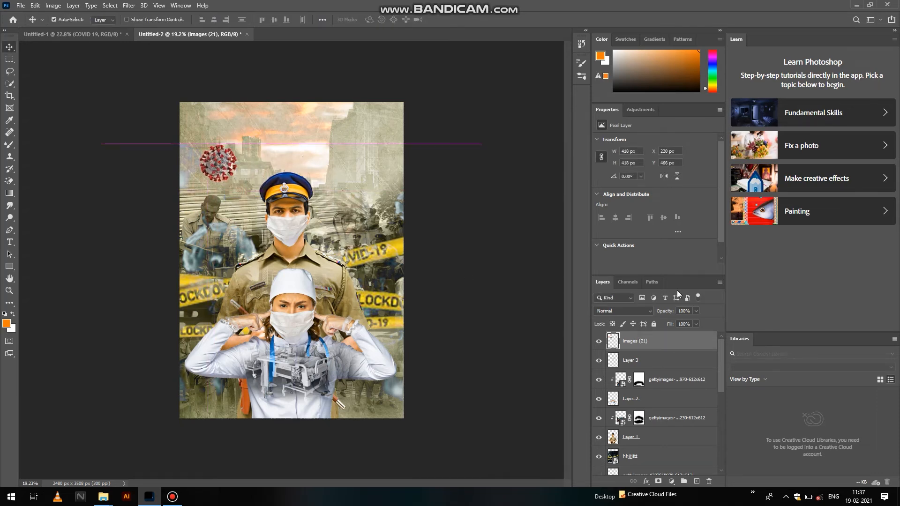
# Set the coronavirus layer's opacity to 43% and scatter five copies of it around the figures
pyautogui.moveTo(649, 309); pyautogui.dragTo(635, 308)
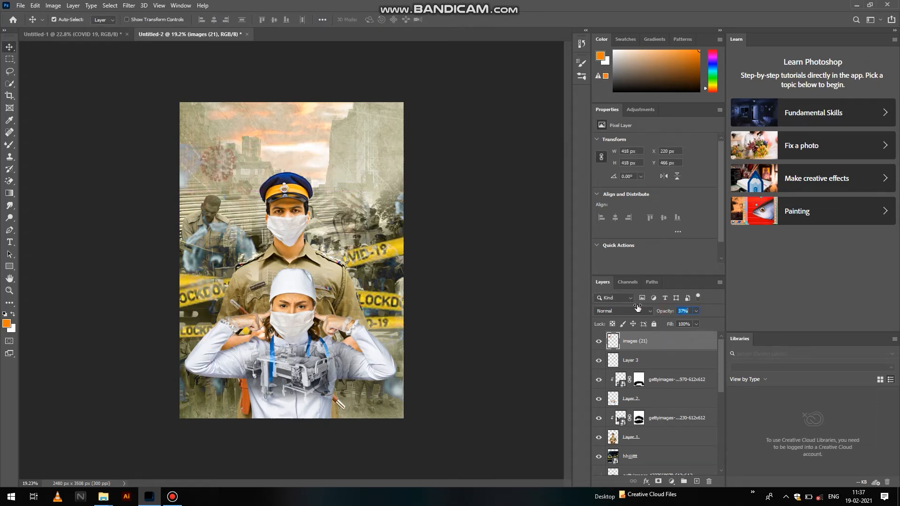
pyautogui.moveTo(220, 167); pyautogui.dragTo(249, 406)
pyautogui.moveTo(249, 406); pyautogui.dragTo(249, 406)
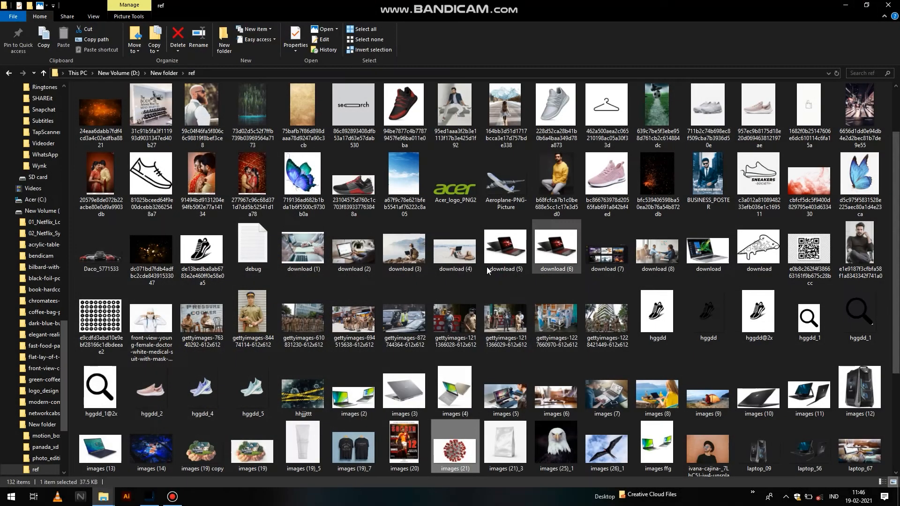
# Place the orange spark image 24eaa6dabb7fdf4cd3a4c02edfba8821 from the ref folder across the middle of the poster
pyautogui.scroll(-3, 475, 292)
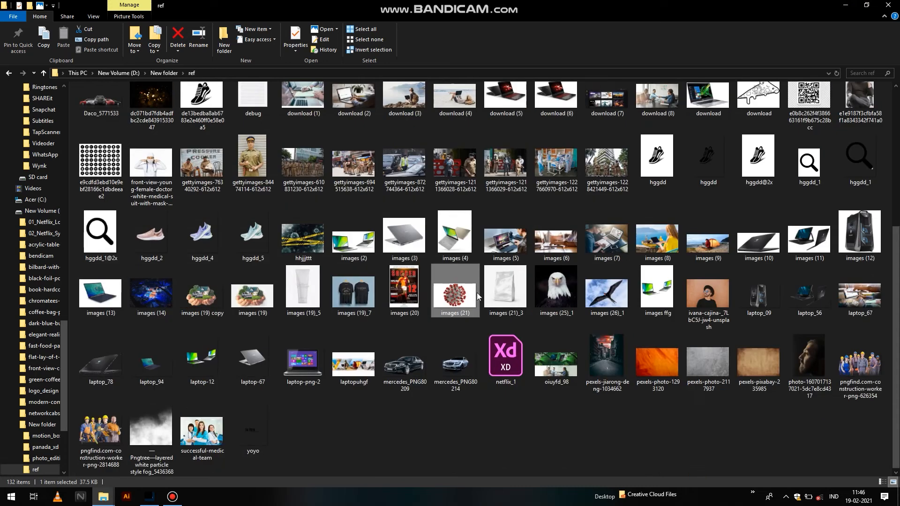
pyautogui.scroll(3, 641, 212)
pyautogui.moveTo(101, 111); pyautogui.dragTo(300, 326)
pyautogui.press('Return')
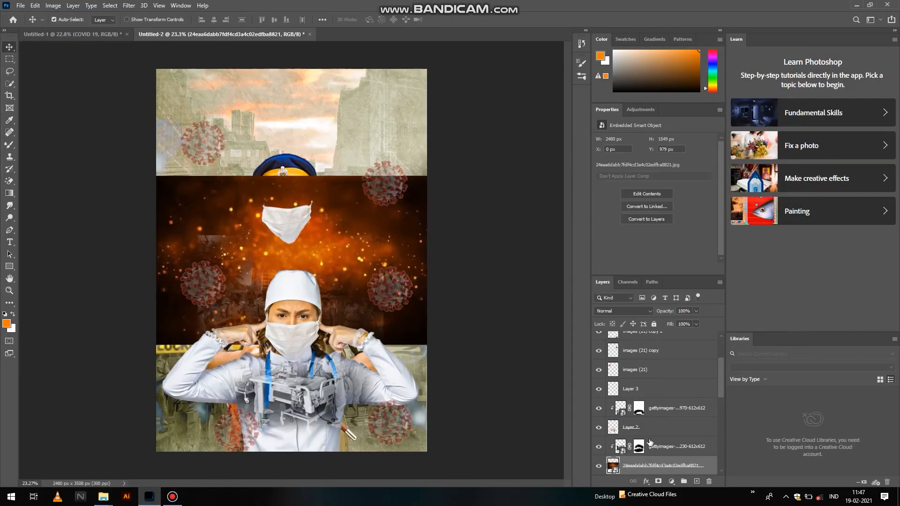
# Set the orange spark image's blend mode to Screen and move it directly below the officer layer
pyautogui.click(637, 309)
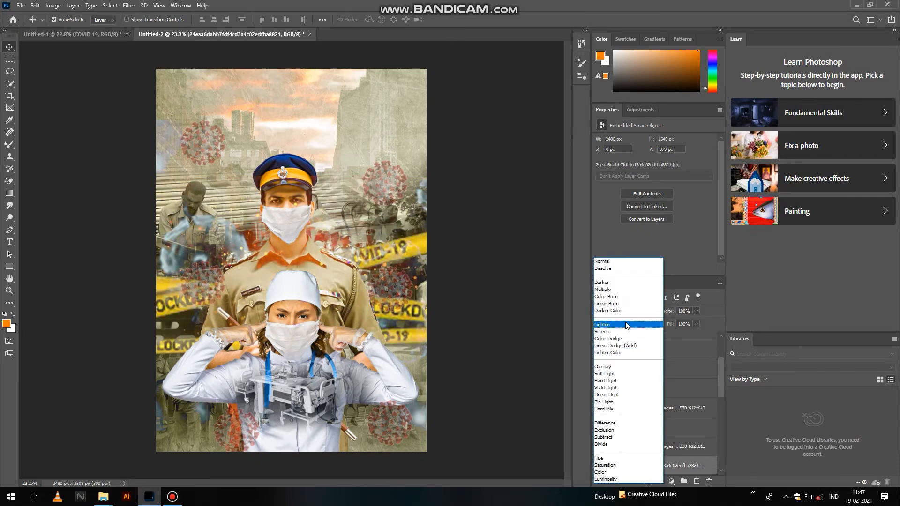
pyautogui.click(625, 331)
pyautogui.scroll(-3, 668, 399)
pyautogui.moveTo(654, 408); pyautogui.dragTo(656, 422)
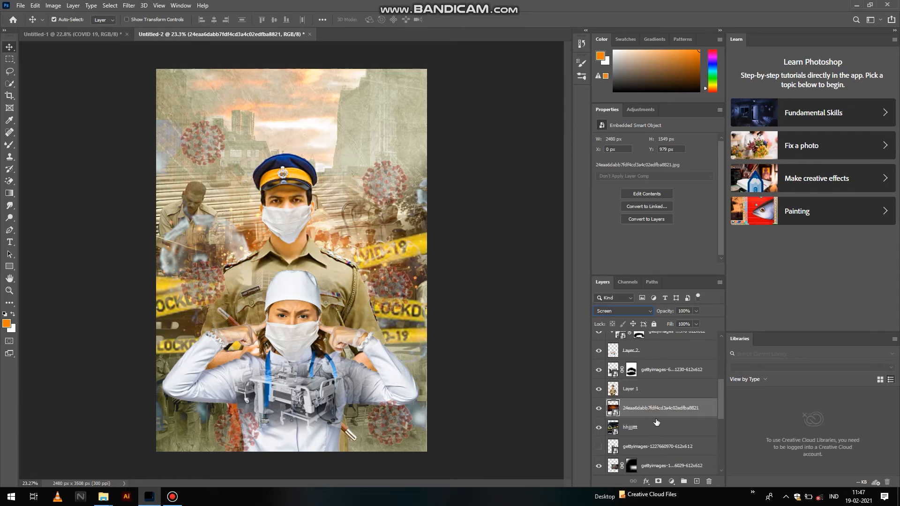
# Place the ember image bfc539406598ba50ea20b76a54b872db above the orange spark image and set it to Color Dodge at 48% opacity
pyautogui.click(862, 5)
pyautogui.click(651, 254)
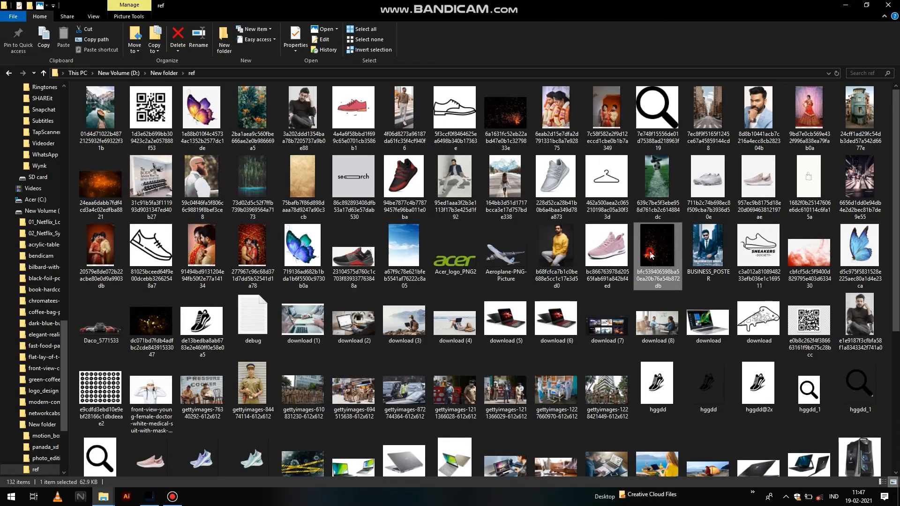
pyautogui.moveTo(659, 265); pyautogui.dragTo(280, 370)
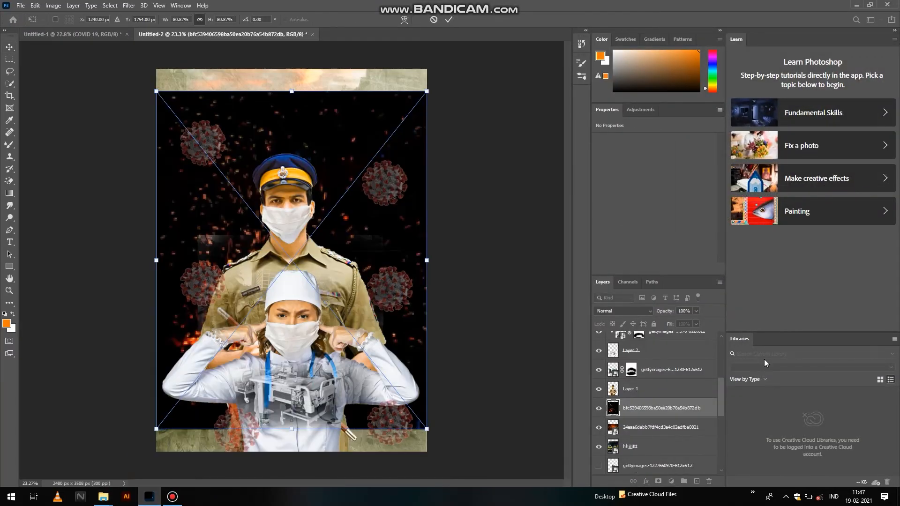
pyautogui.press('Return')
pyautogui.click(638, 311)
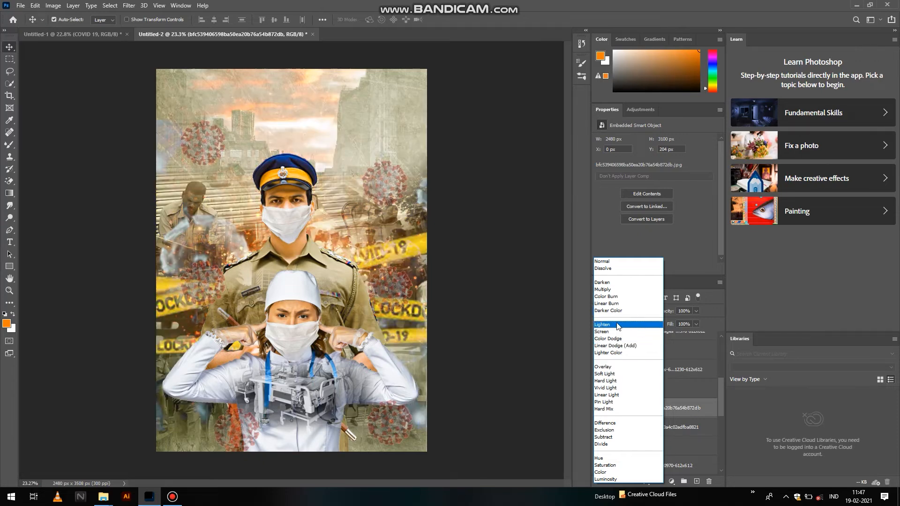
pyautogui.click(617, 339)
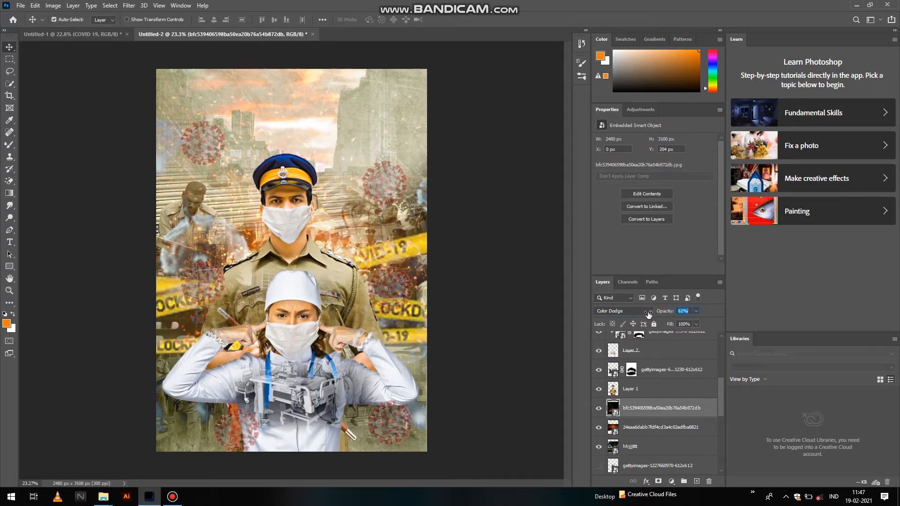
# Paint an orange glow behind the officer on a new layer with a soft 1800 px brush and set its blend mode to Lighten
pyautogui.click(10, 147)
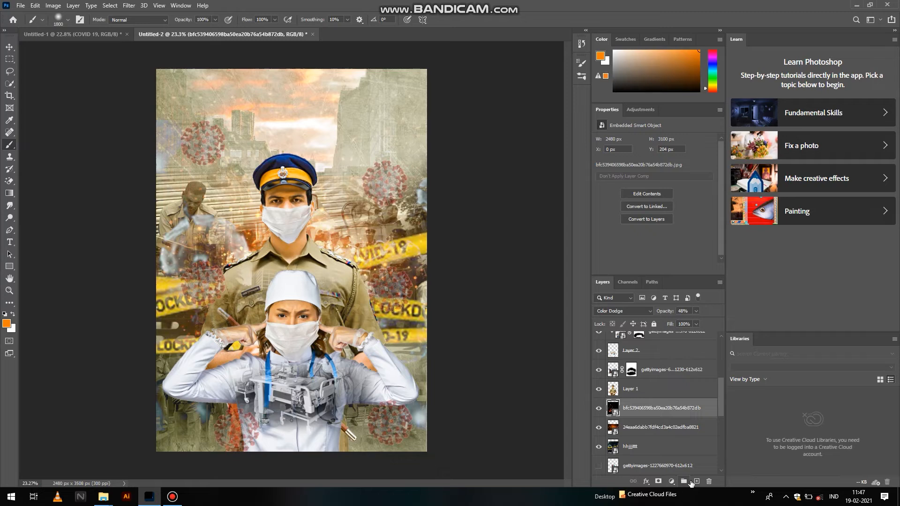
pyautogui.click(696, 481)
pyautogui.click(298, 243)
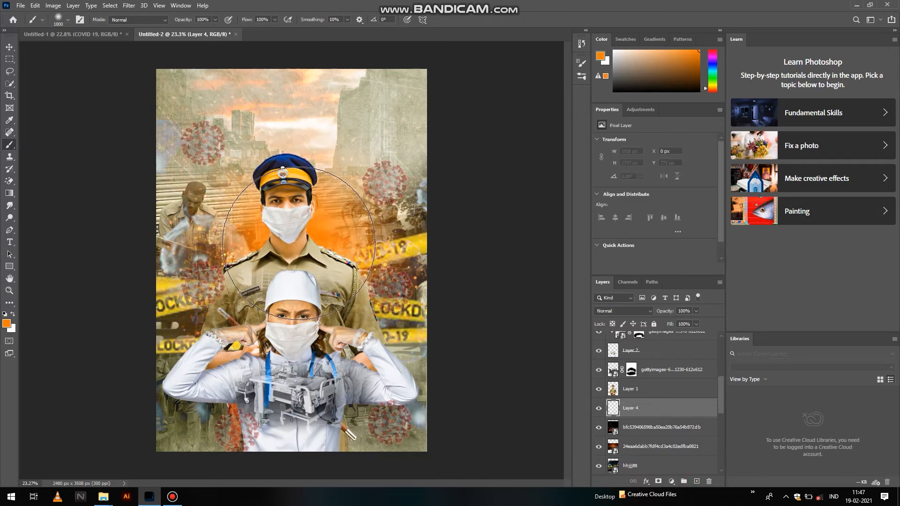
pyautogui.click(624, 310)
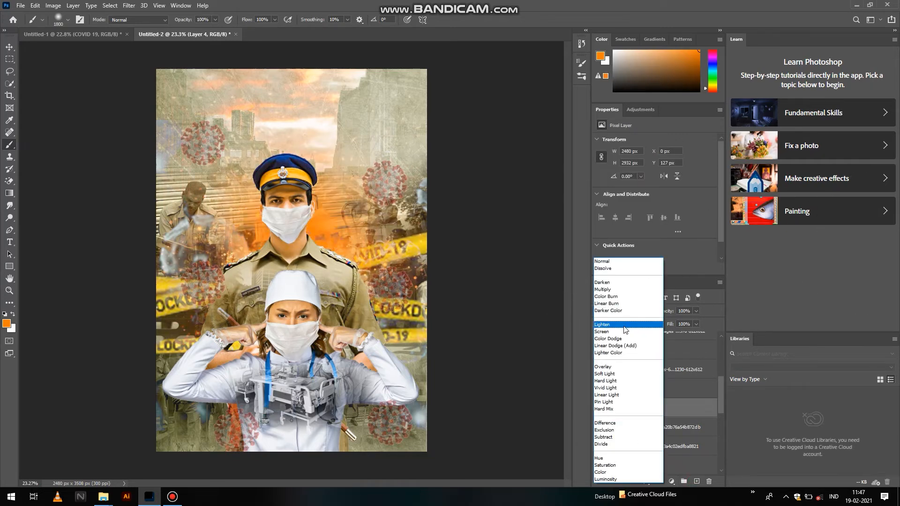
pyautogui.click(627, 325)
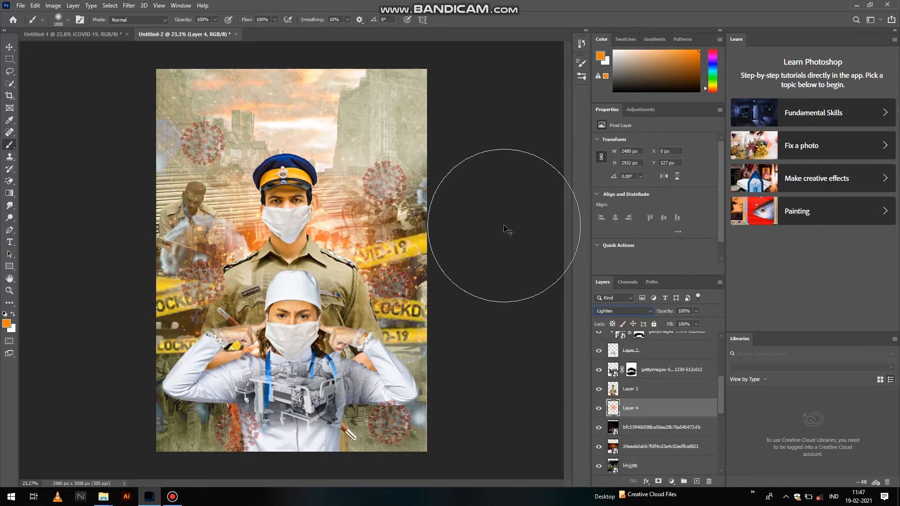
# Enlarge the orange glow layer to about 4025 × 3751 px and center it behind the officer's head
pyautogui.hotkey('ctrl', 't')
pyautogui.moveTo(426, 402); pyautogui.dragTo(547, 458)
pyautogui.moveTo(460, 353); pyautogui.dragTo(383, 306)
pyautogui.moveTo(474, 415); pyautogui.dragTo(524, 450)
pyautogui.moveTo(422, 328); pyautogui.dragTo(391, 296)
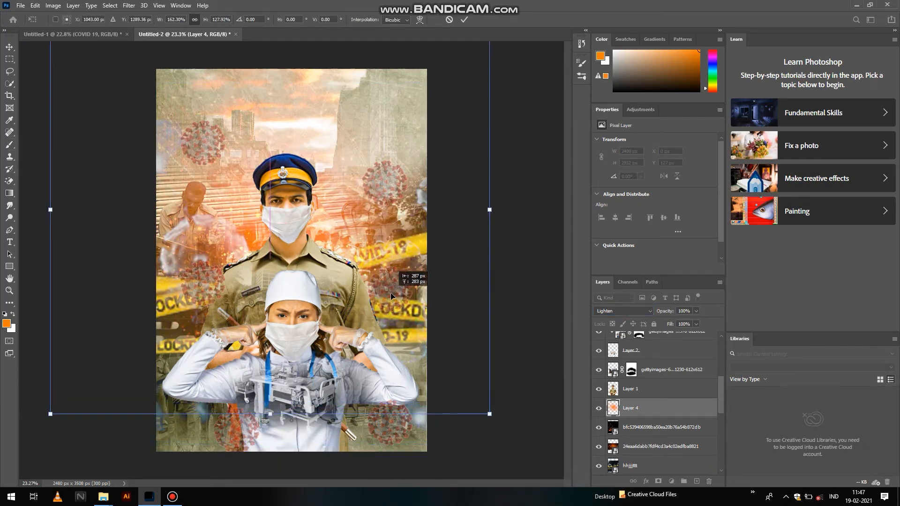
pyautogui.press('Return')
# Change the orange glow layer's blend mode to Screen and lower its opacity to about 78%
pyautogui.click(637, 311)
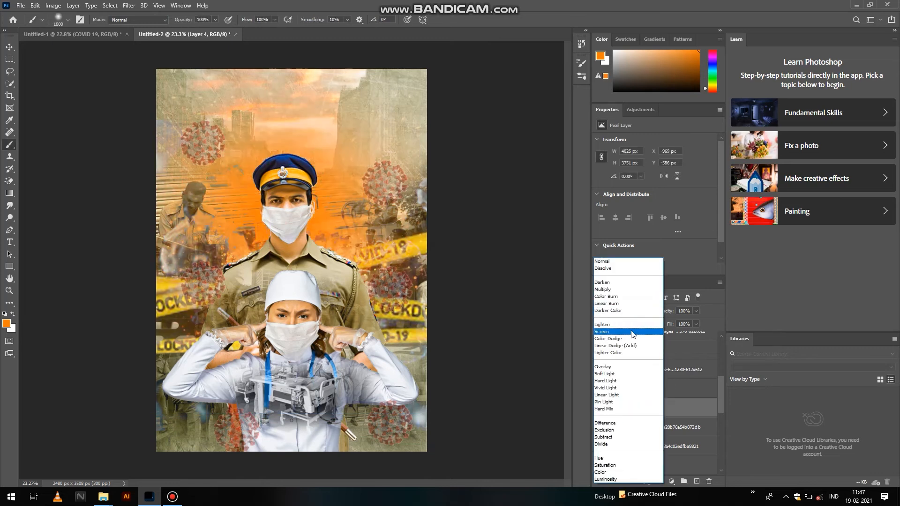
pyautogui.click(633, 332)
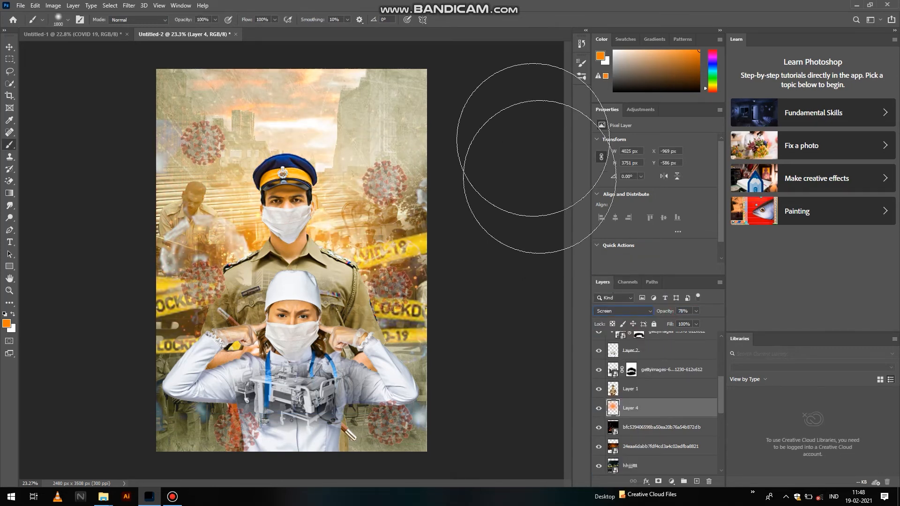
pyautogui.click(9, 46)
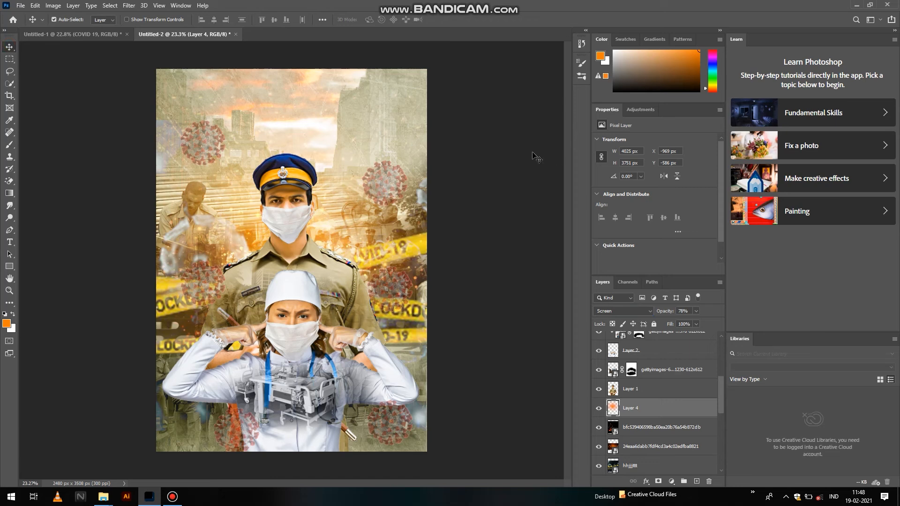
# Compare with the finished poster in Untitled-1, and stamp all visible layers of Untitled-2 into a new merged layer on top
pyautogui.scroll(3, 667, 362)
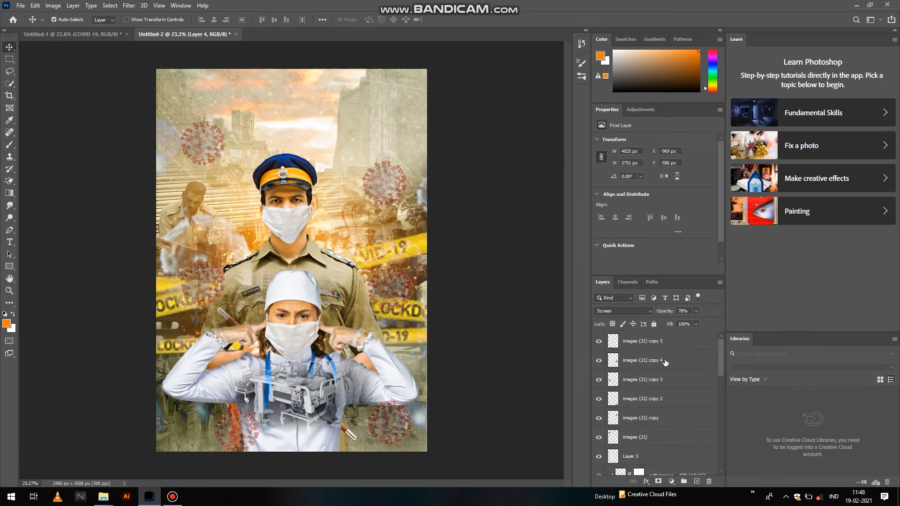
pyautogui.click(657, 347)
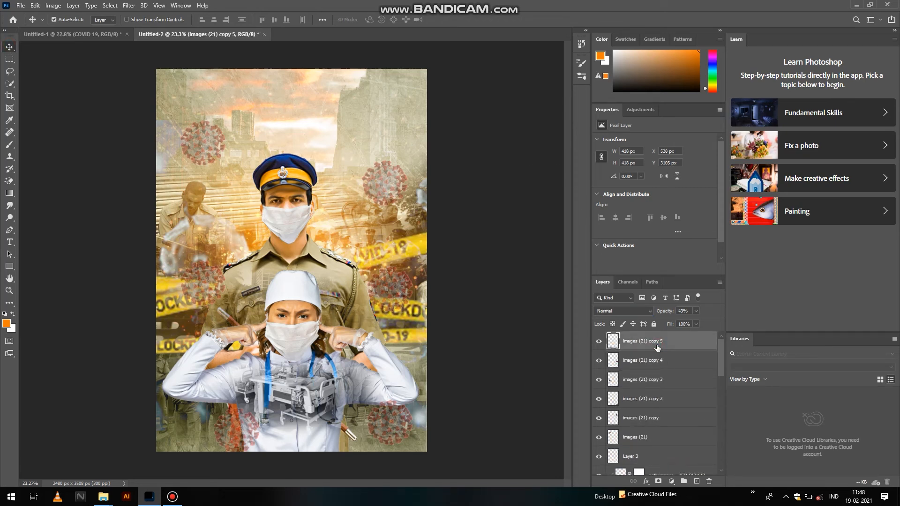
pyautogui.click(83, 35)
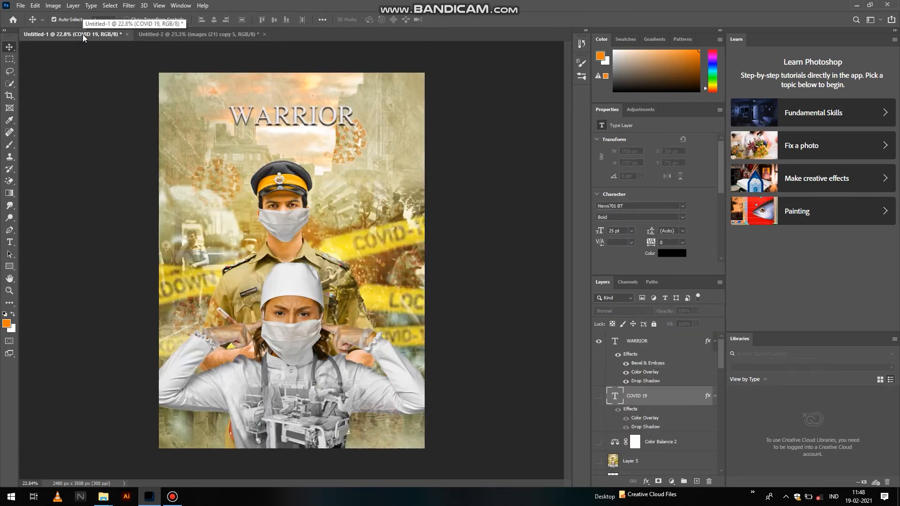
pyautogui.click(174, 34)
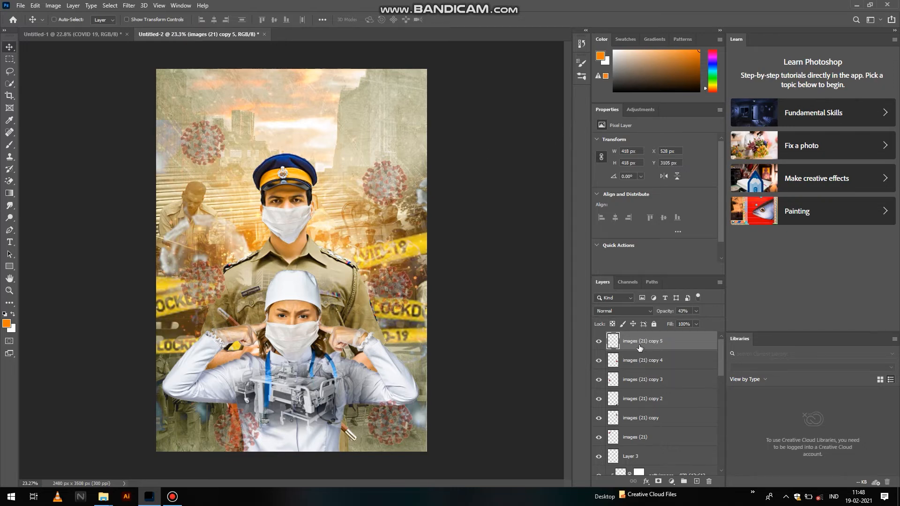
pyautogui.hotkey('ctrl', 'j')
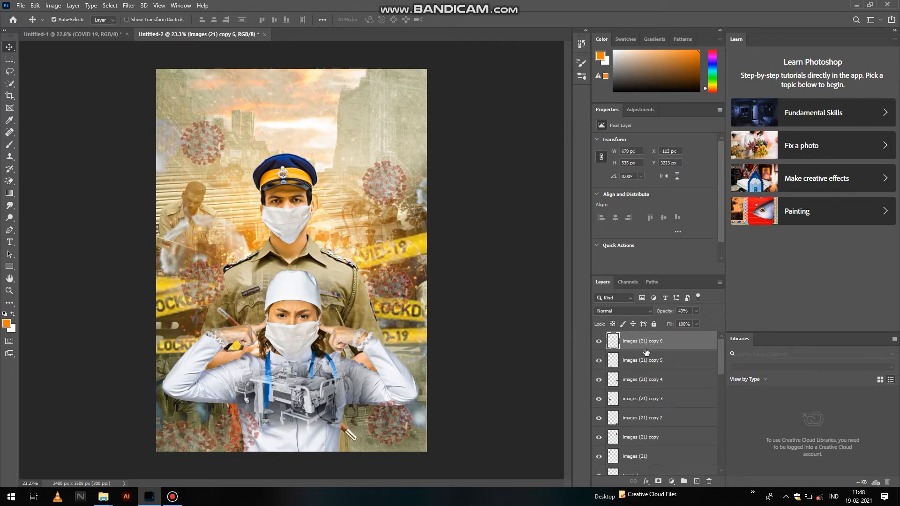
pyautogui.hotkey('ctrl', 'z')
pyautogui.hotkey('ctrl', 'shift', 'alt', 'e')
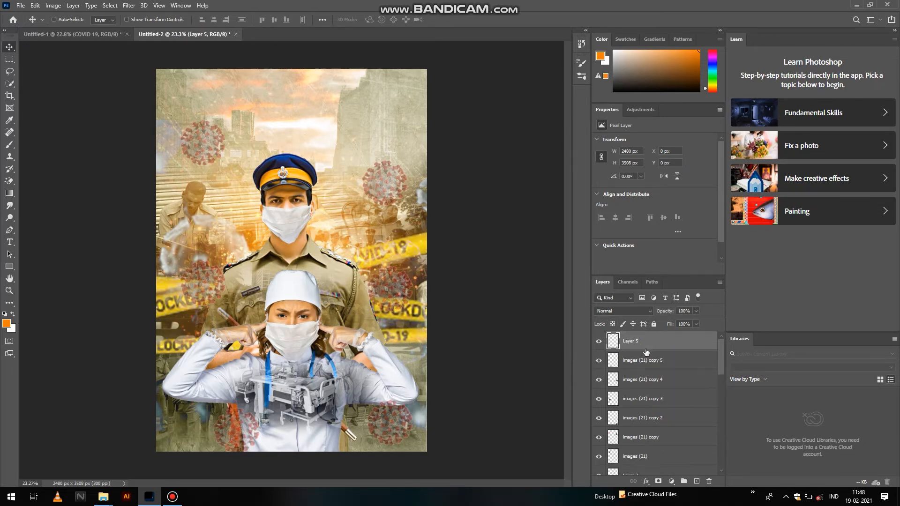
# Open the merged layer in the Camera Raw filter and set Temperature +5, Blacks +35, Texture +35, Clarity -2, Dehaze +16 and Vibrance +20
pyautogui.click(129, 5)
pyautogui.click(150, 59)
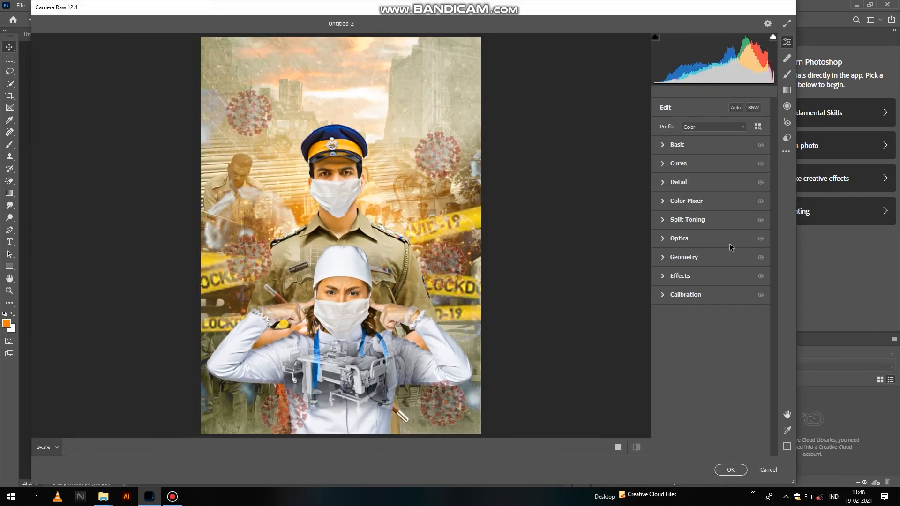
pyautogui.click(664, 143)
pyautogui.moveTo(710, 180)
pyautogui.mouseDown()
pyautogui.moveTo(719, 178)
pyautogui.moveTo(696, 176)
pyautogui.moveTo(713, 174)
pyautogui.moveTo(714, 186)
pyautogui.mouseUp()
pyautogui.moveTo(712, 368); pyautogui.dragTo(730, 309)
pyautogui.moveTo(711, 277); pyautogui.dragTo(728, 277)
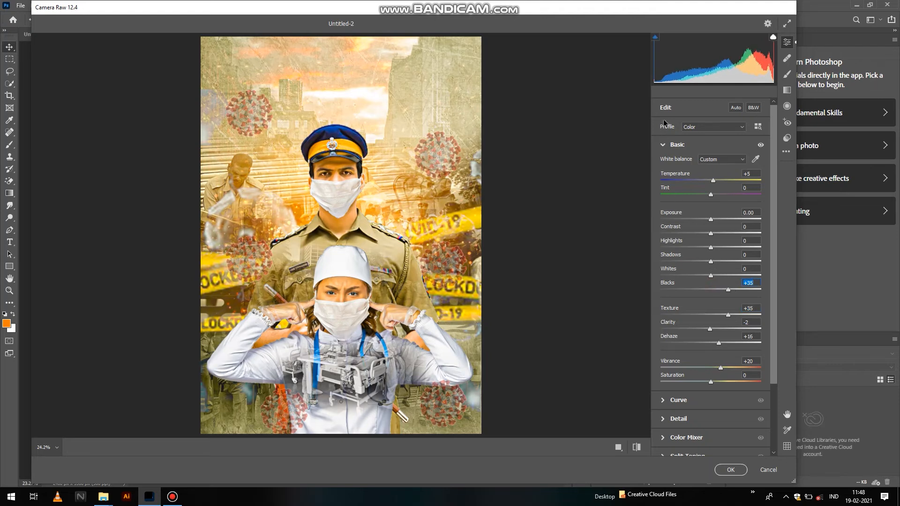
# Add a vignette of about -37 and apply the Camera Raw edits to the merged layer
pyautogui.click(663, 145)
pyautogui.click(684, 276)
pyautogui.moveTo(713, 309)
pyautogui.mouseDown()
pyautogui.moveTo(680, 307)
pyautogui.moveTo(696, 304)
pyautogui.mouseUp()
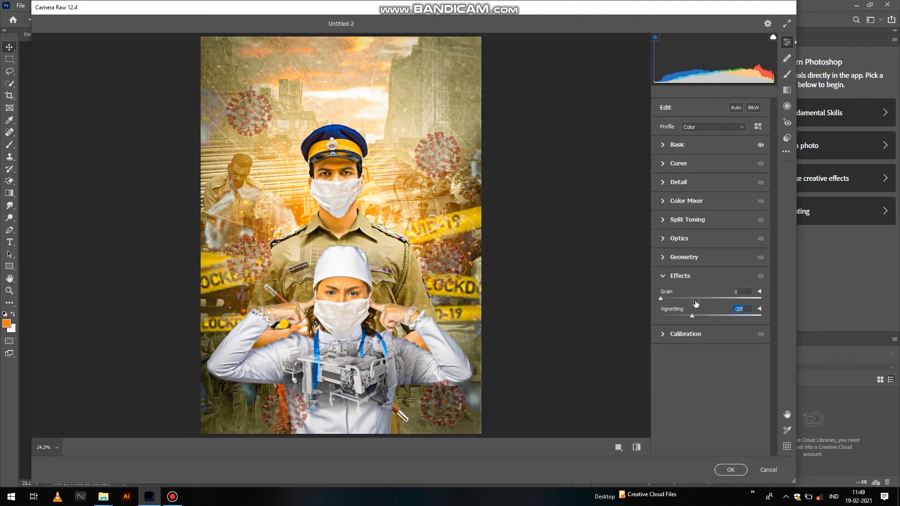
pyautogui.click(731, 470)
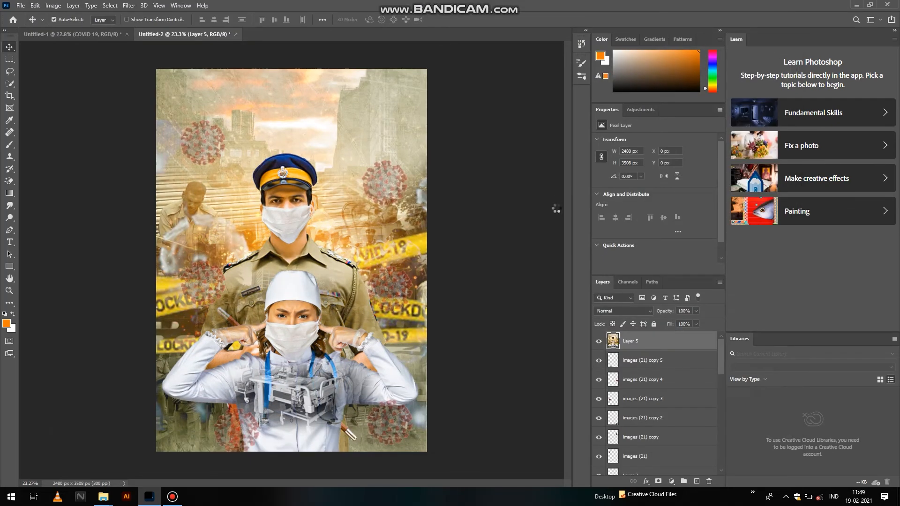
# Add a Color Balance adjustment above the merged layer and shift its midtones toward blue and slightly toward magenta
pyautogui.click(672, 478)
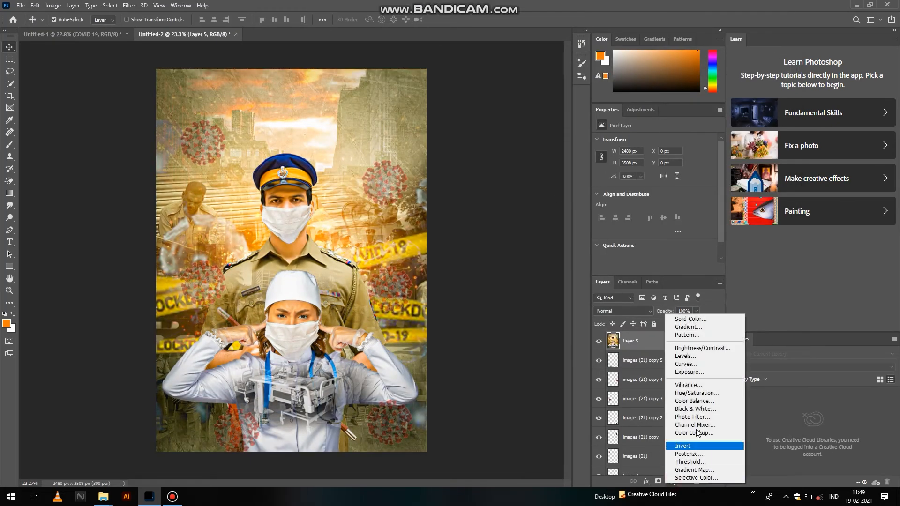
pyautogui.click(689, 399)
pyautogui.moveTo(641, 194); pyautogui.dragTo(659, 194)
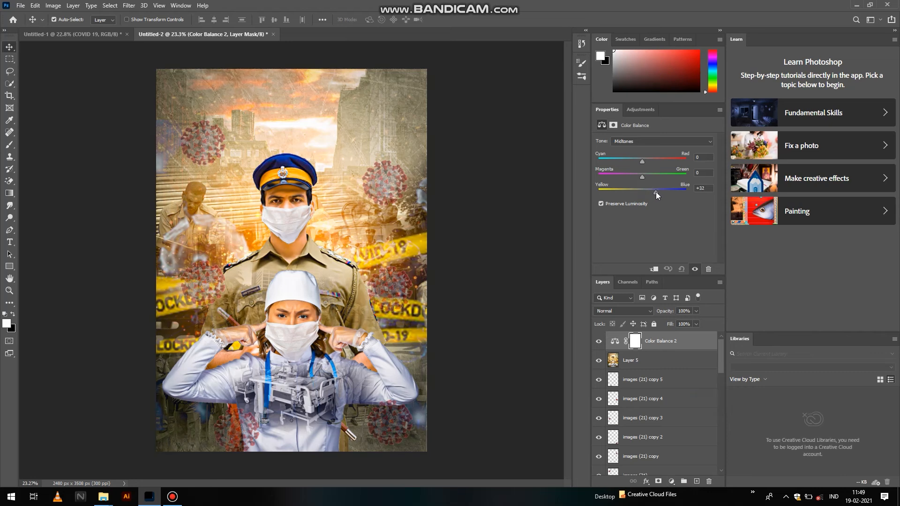
pyautogui.click(651, 192)
pyautogui.moveTo(642, 177); pyautogui.dragTo(639, 176)
pyautogui.moveTo(651, 191)
pyautogui.mouseDown()
pyautogui.moveTo(637, 190)
pyautogui.moveTo(647, 187)
pyautogui.mouseUp()
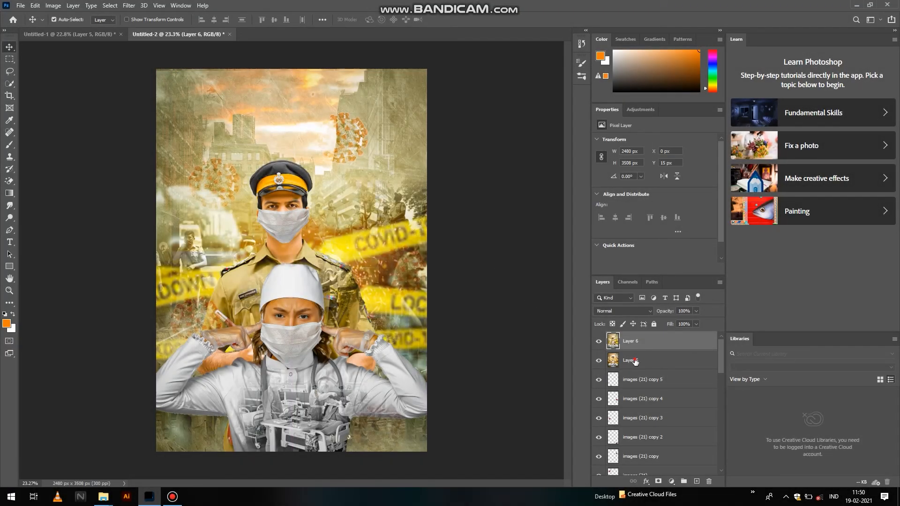
# Delete the older merged layer beneath Layer 6 and select Layer 6
pyautogui.click(635, 361)
pyautogui.press('Delete')
pyautogui.click(638, 344)
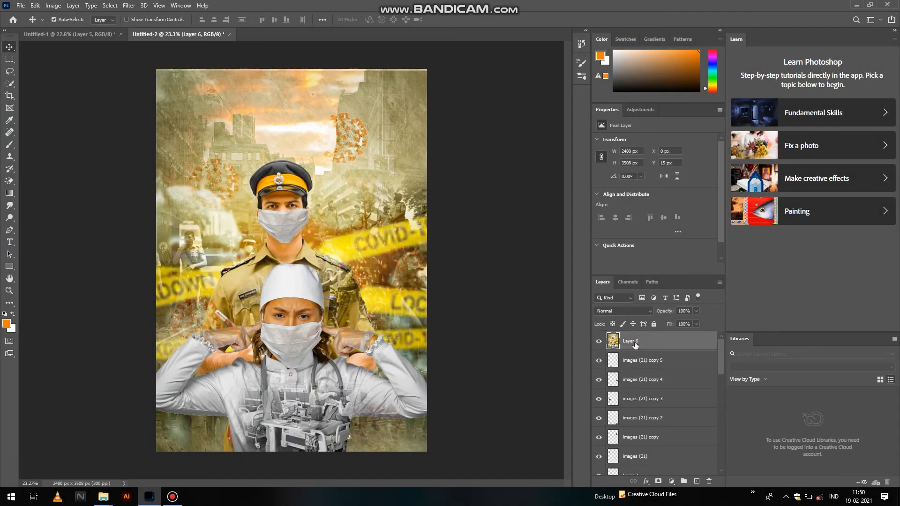
# Copy the Color Balance adjustment with Yellow–Blue +32 from Untitled-1 to the top of the layer stack in Untitled-2
pyautogui.click(108, 36)
pyautogui.press('Delete')
pyautogui.click(211, 35)
pyautogui.hotkey('ctrl', 'v')
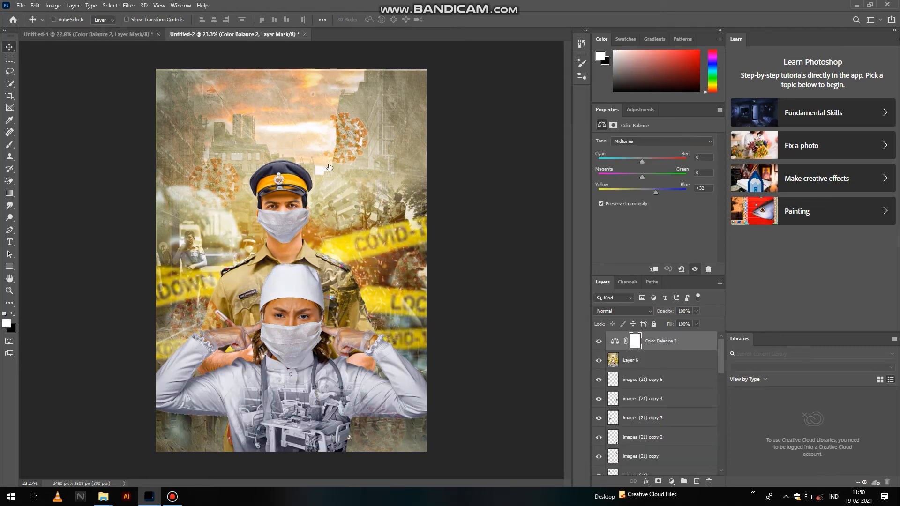
pyautogui.moveTo(352, 153); pyautogui.dragTo(353, 149)
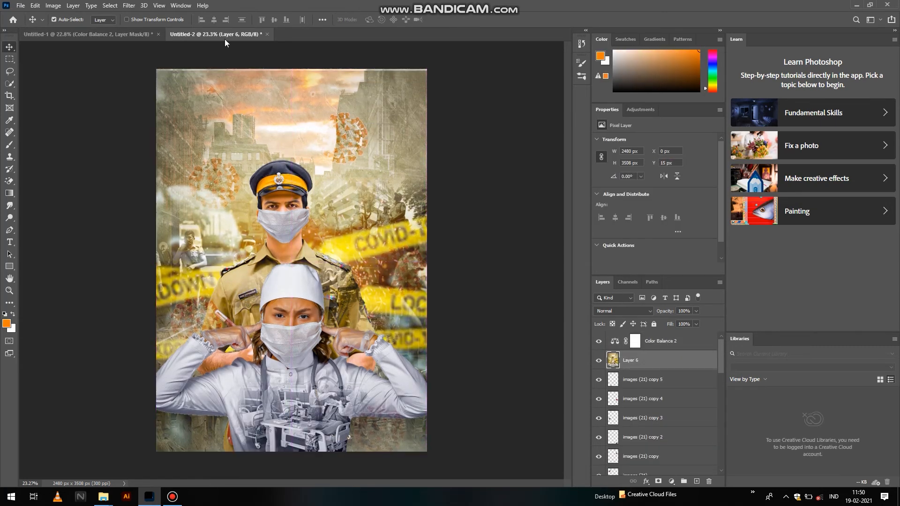
# Add the title text "WARRIOR" above the officer's cap in News701 BT Bold at about 44.9 pt
pyautogui.click(10, 242)
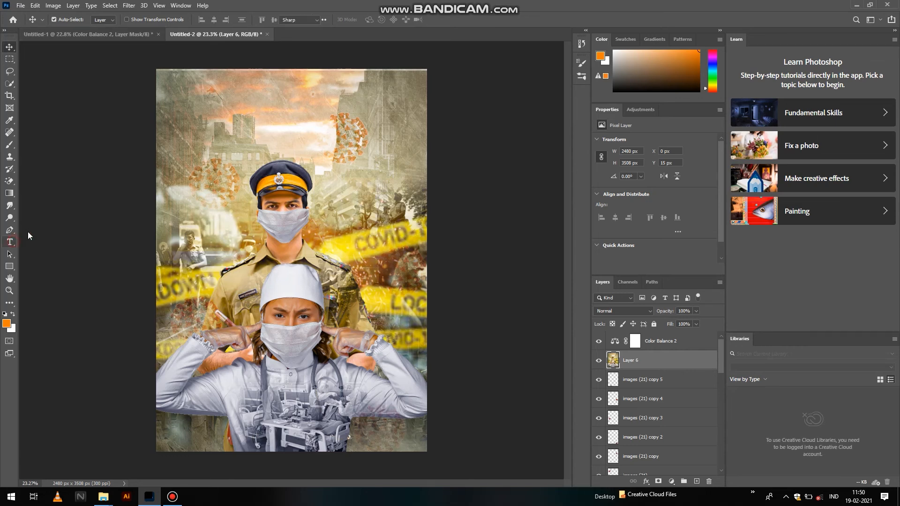
pyautogui.click(253, 123)
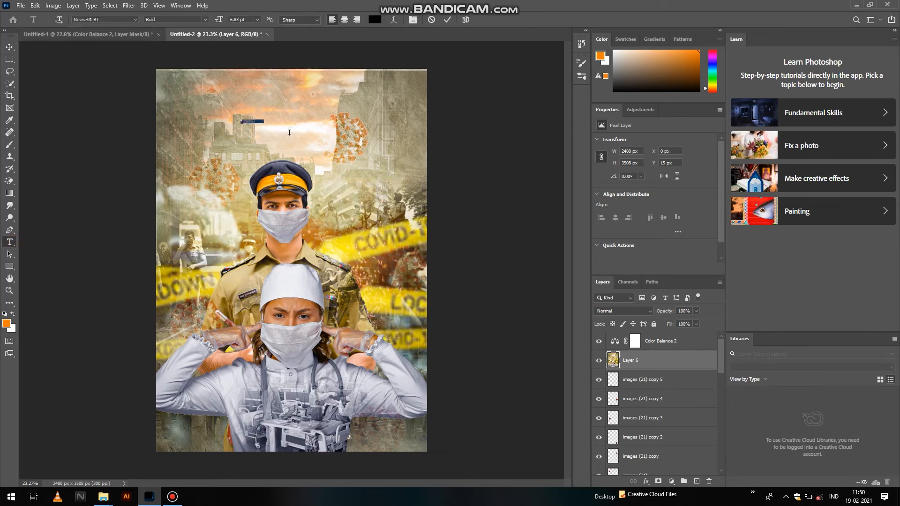
pyautogui.moveTo(264, 123); pyautogui.dragTo(384, 142)
pyautogui.write('WARRIOR')
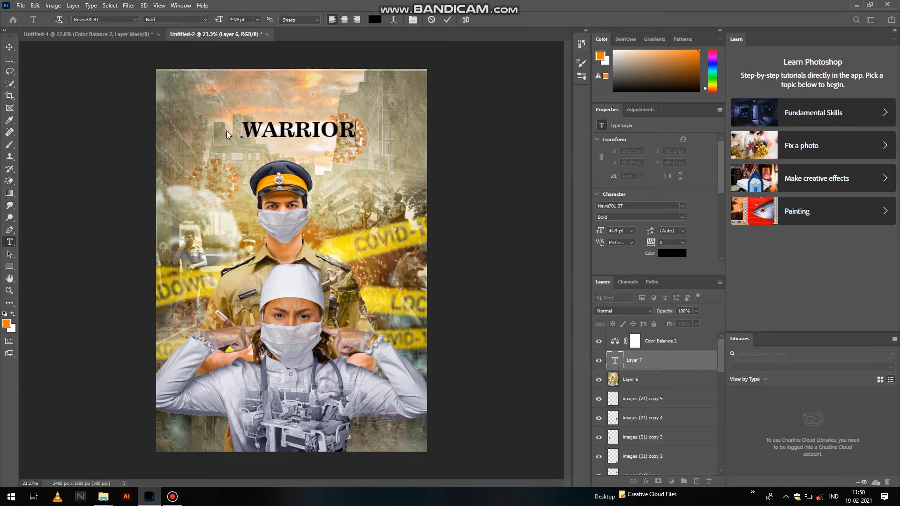
# Compare with the finished poster in Untitled-1, and enlarge the WARRIOR title to about 57.27 pt, moved up above the officer's cap
pyautogui.click(102, 38)
pyautogui.click(201, 39)
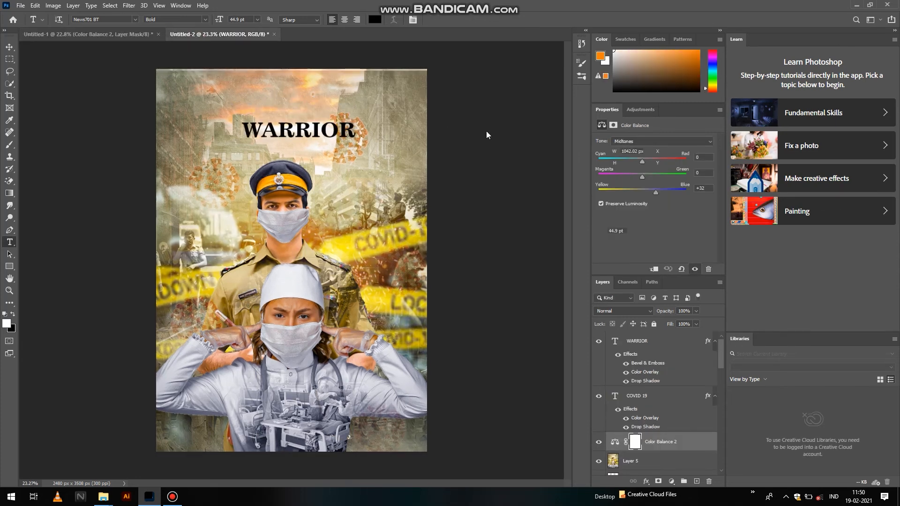
pyautogui.press('v')
pyautogui.moveTo(277, 122); pyautogui.dragTo(279, 116)
pyautogui.hotkey('ctrl', 't')
pyautogui.moveTo(341, 133); pyautogui.dragTo(359, 135)
pyautogui.hotkey('ctrl', 'z')
pyautogui.hotkey('ctrl', 'z')
# Give the WARRIOR text a Color Overlay in the light grey #eff1f3 sampled from the doctor's cap
pyautogui.click(685, 364)
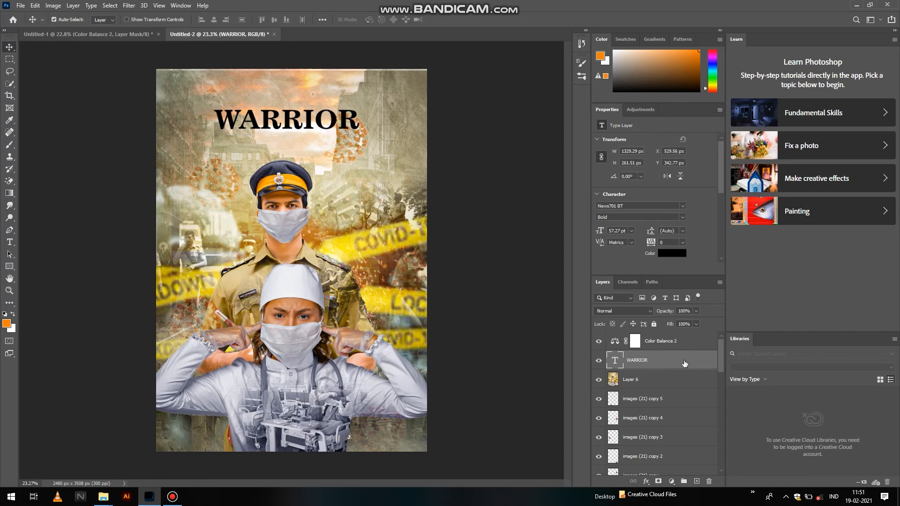
pyautogui.click(704, 361)
pyautogui.doubleClick(702, 360)
pyautogui.click(480, 221)
pyautogui.click(519, 220)
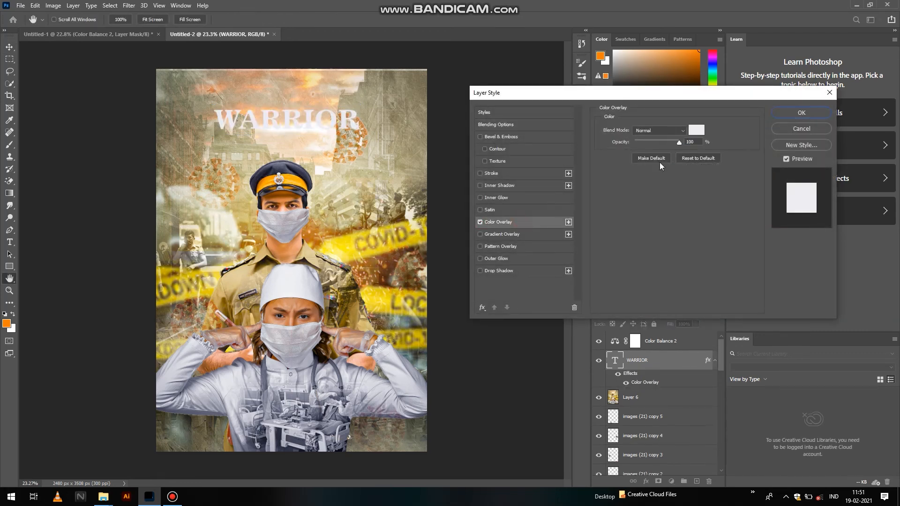
pyautogui.click(696, 130)
pyautogui.click(304, 281)
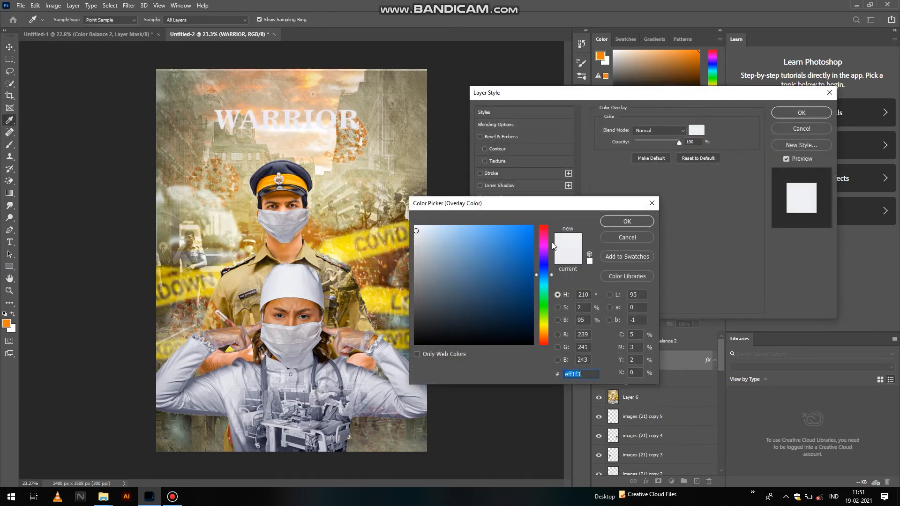
pyautogui.click(609, 221)
# Add a black Multiply drop shadow to WARRIOR with 100% opacity, distance 7 px, spread 3% and size 9 px
pyautogui.click(480, 271)
pyautogui.click(511, 271)
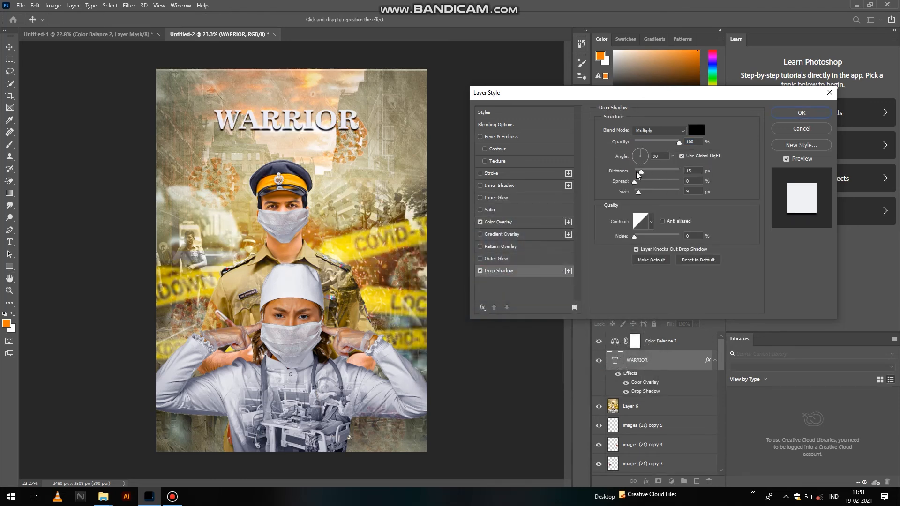
pyautogui.click(637, 173)
pyautogui.moveTo(637, 175)
pyautogui.mouseDown()
pyautogui.moveTo(651, 182)
pyautogui.moveTo(633, 180)
pyautogui.moveTo(639, 173)
pyautogui.moveTo(661, 183)
pyautogui.moveTo(637, 180)
pyautogui.mouseUp()
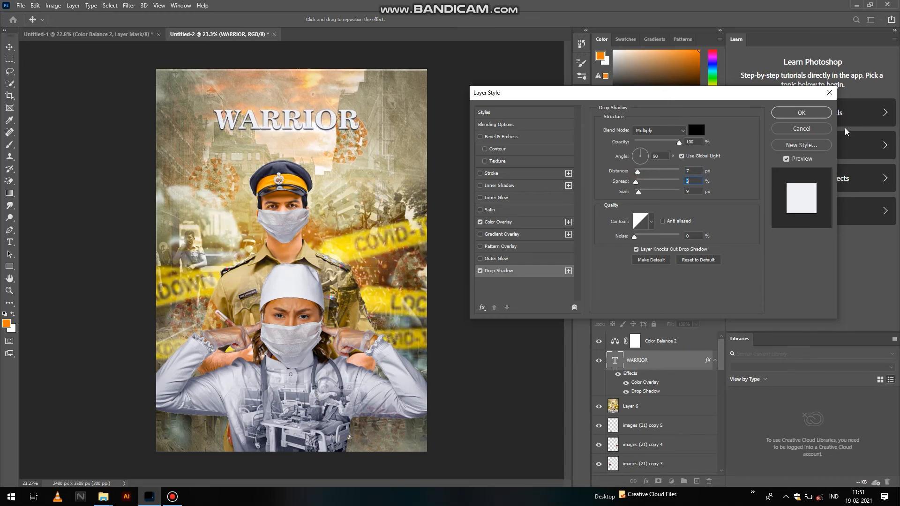
pyautogui.click(803, 113)
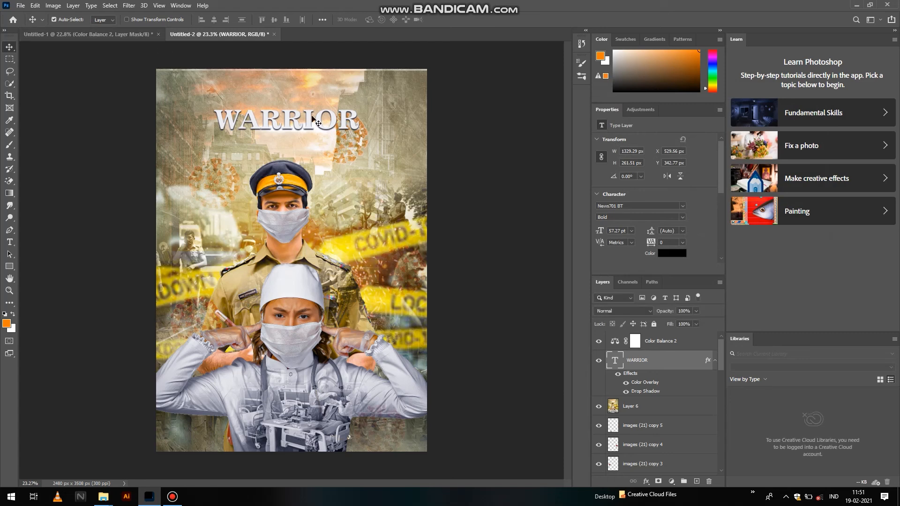
# Duplicate the WARRIOR title directly above the original and change the copy's text to "COVID -19"
pyautogui.moveTo(314, 113); pyautogui.dragTo(314, 93)
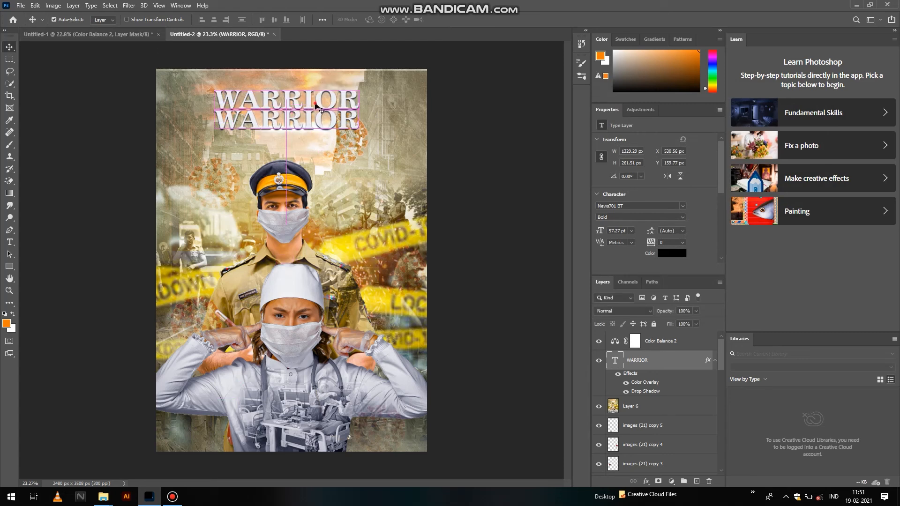
pyautogui.doubleClick(361, 97)
pyautogui.write('COV')
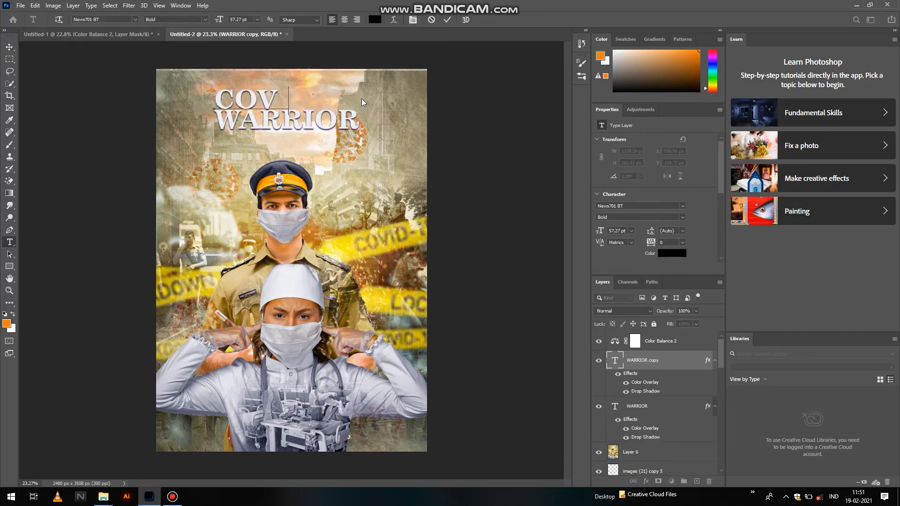
pyautogui.write('ID !(')
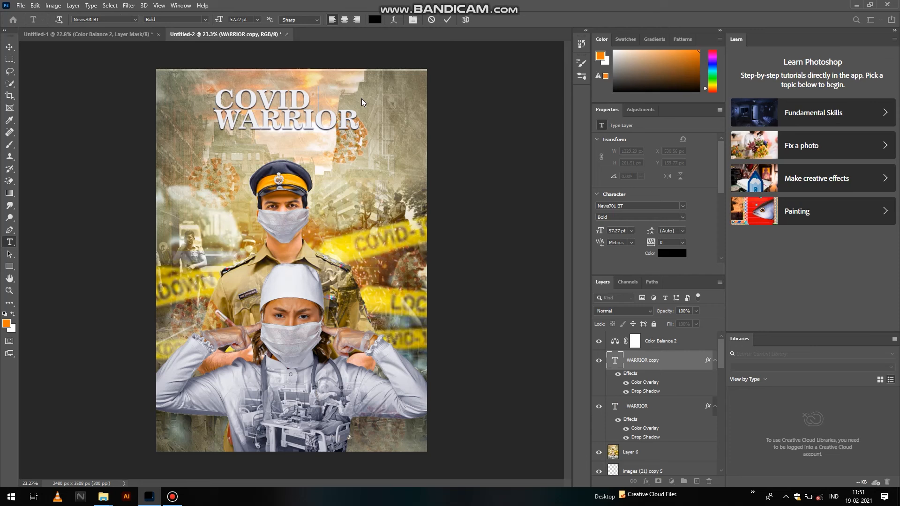
pyautogui.press('BackSpace')
pyautogui.press('BackSpace')
pyautogui.write('-19')
# Set the COVID -19 text to 24 pt and center it horizontally with the WARRIOR title
pyautogui.moveTo(356, 98); pyautogui.dragTo(148, 92)
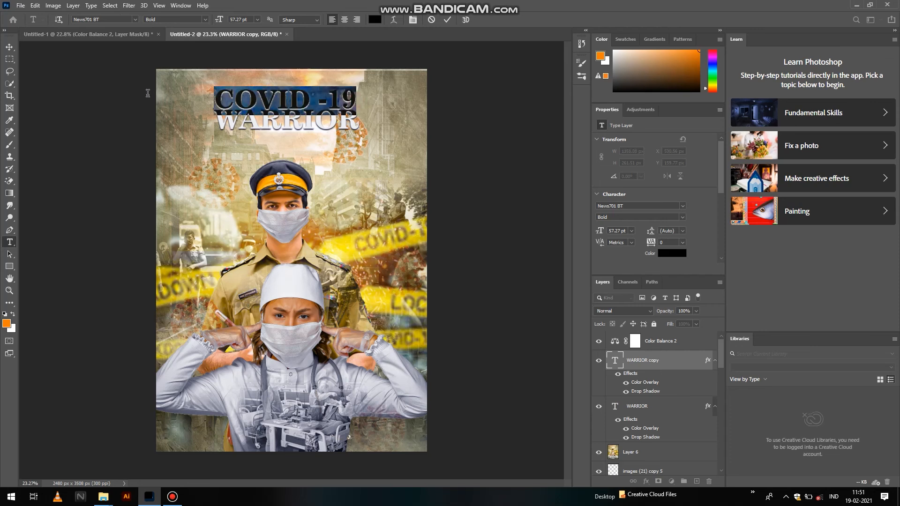
pyautogui.click(258, 19)
pyautogui.click(258, 99)
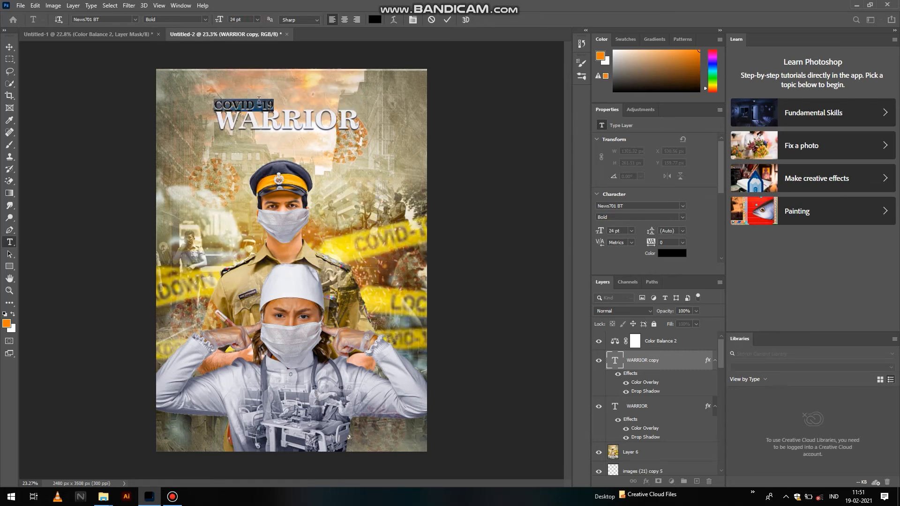
pyautogui.click(9, 49)
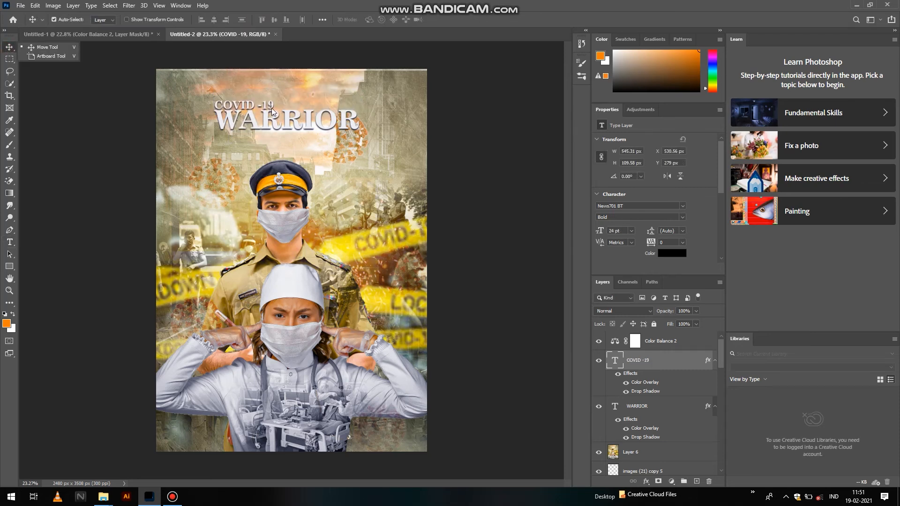
pyautogui.keyDown('shift'); pyautogui.click(668, 406); pyautogui.keyUp('shift')
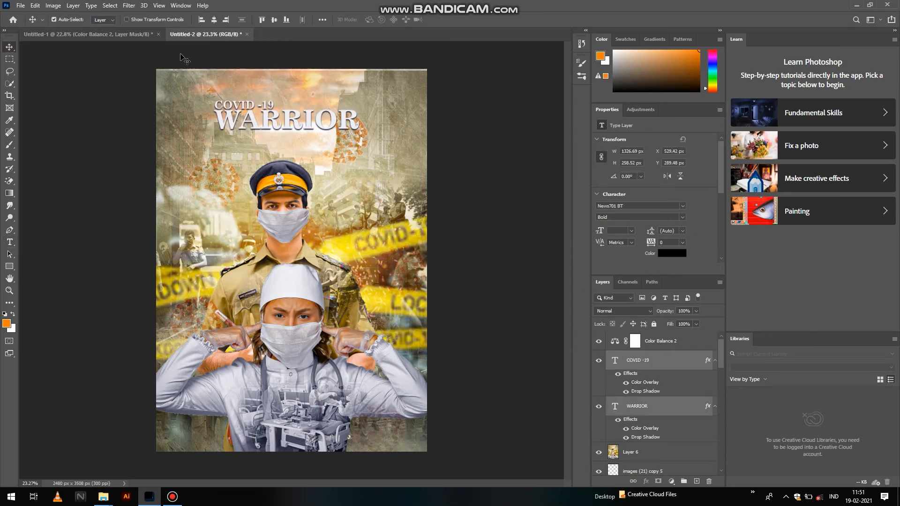
pyautogui.click(213, 23)
pyautogui.click(502, 122)
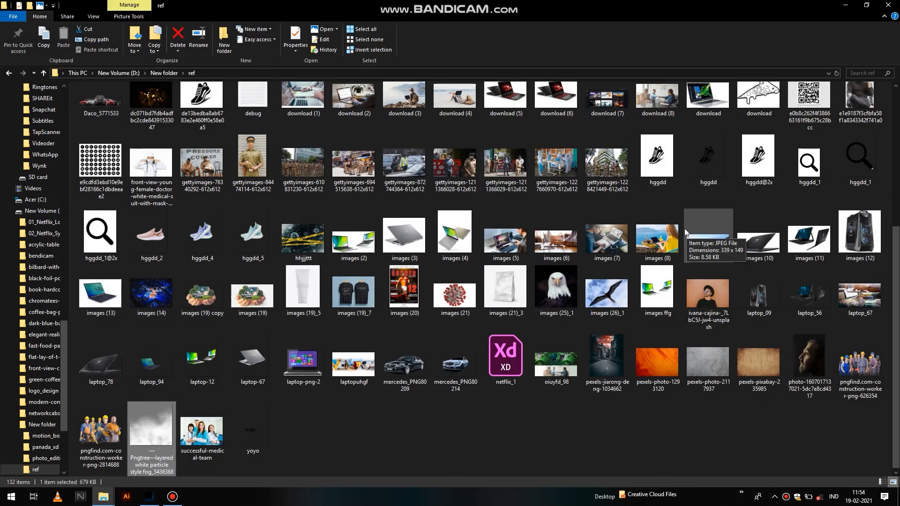
# Place the Pngtree white particle fog image from the ref folder beneath the title layers and set its blend mode to Subtract
pyautogui.moveTo(147, 425); pyautogui.dragTo(322, 344)
pyautogui.press('Return')
pyautogui.click(632, 312)
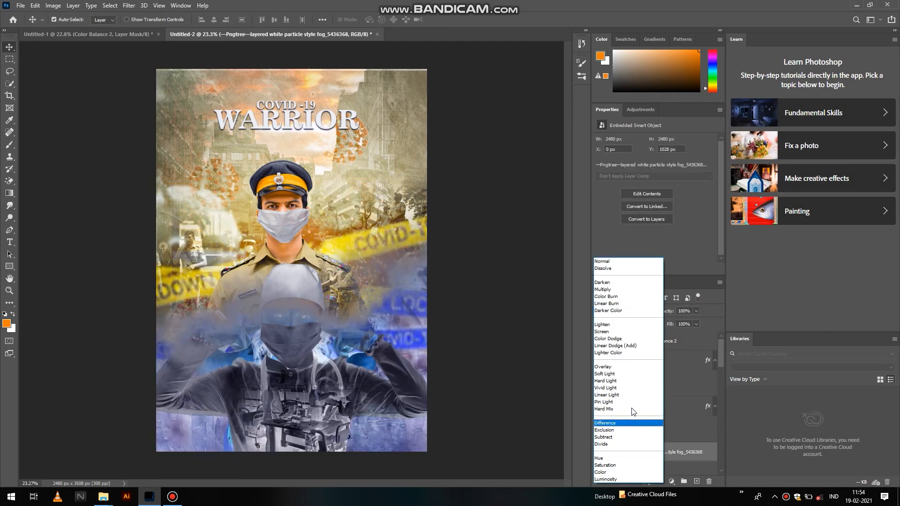
pyautogui.click(628, 437)
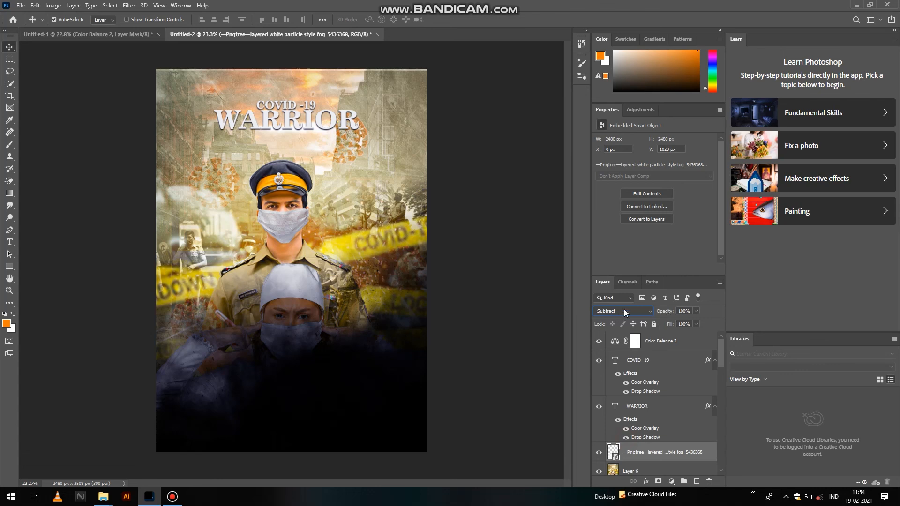
# Lower the fog layer to Y 1550 px and change its blend mode to Color
pyautogui.moveTo(388, 382); pyautogui.dragTo(387, 440)
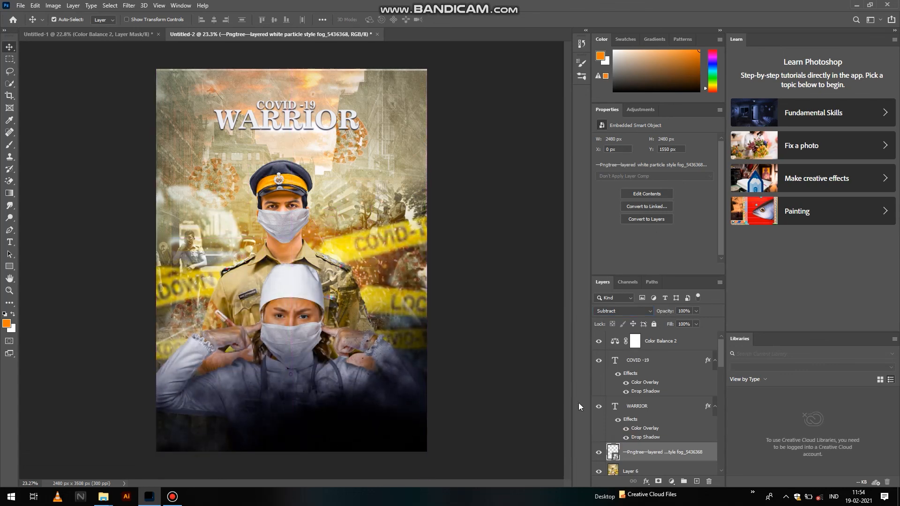
pyautogui.click(649, 312)
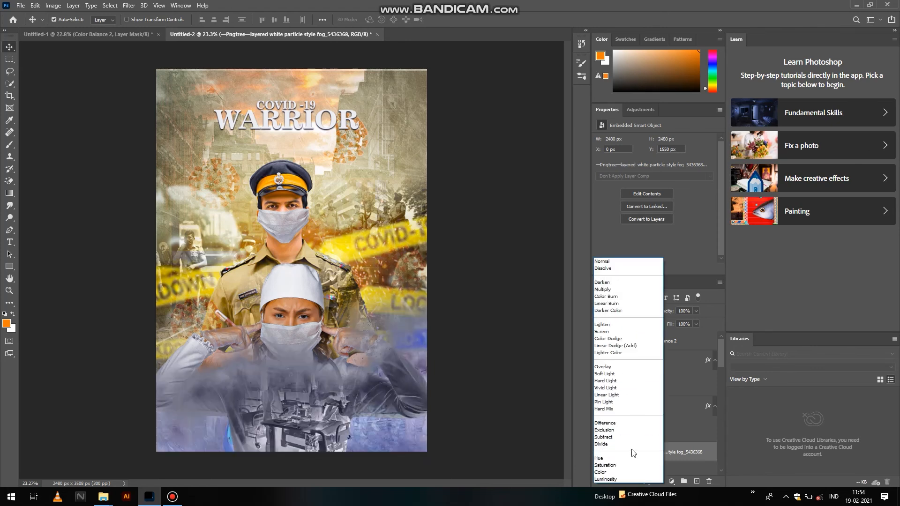
pyautogui.click(632, 473)
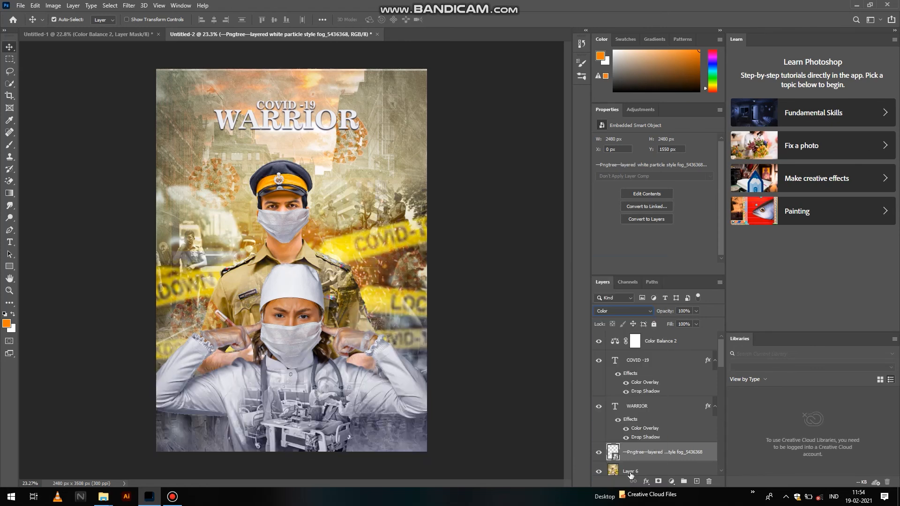
# Duplicate the fog layer above the WARRIOR layer and fit the vertically flipped copy over the poster's upper half
pyautogui.moveTo(647, 457); pyautogui.dragTo(663, 406)
pyautogui.hotkey('ctrl', 't')
pyautogui.moveTo(380, 405); pyautogui.dragTo(374, 155)
pyautogui.rightClick(379, 198)
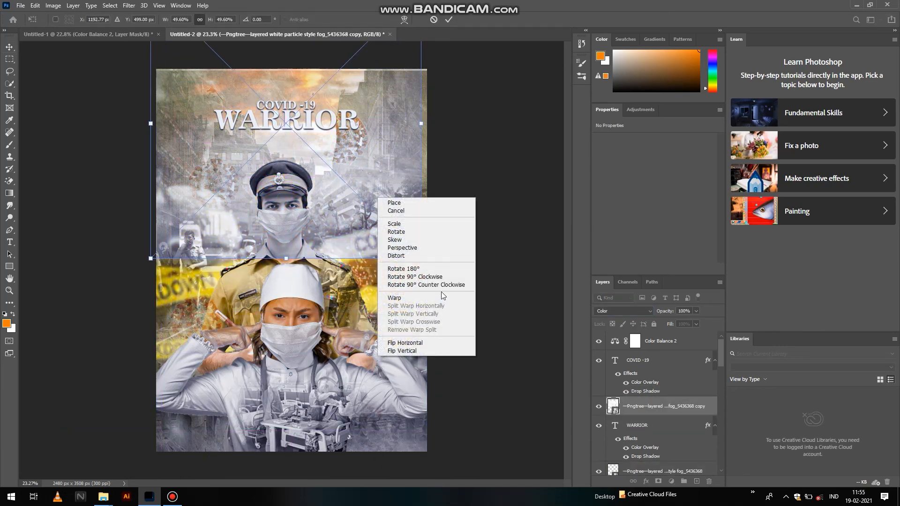
pyautogui.click(408, 351)
pyautogui.moveTo(388, 169); pyautogui.dragTo(394, 181)
pyautogui.press('Return')
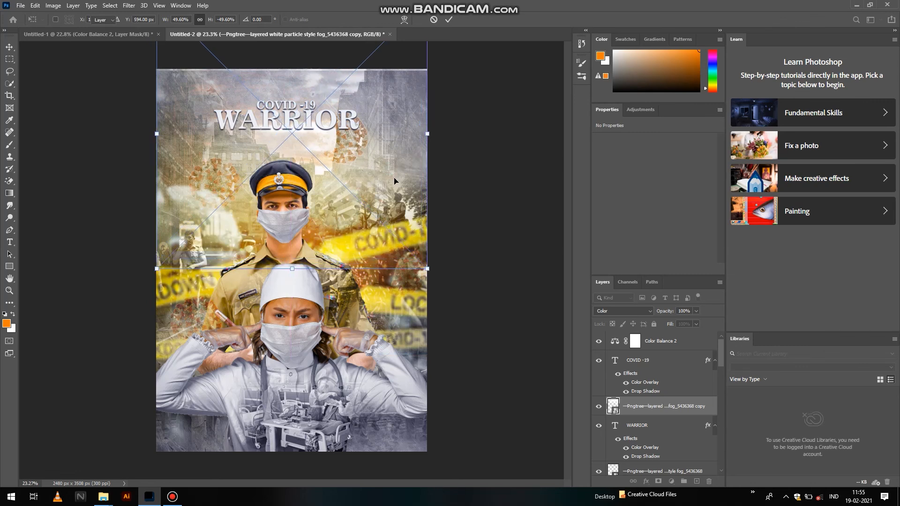
# Set the flipped fog copy to Subtract at 59% opacity beneath the WARRIOR layer, positioned at X -10 px, Y -639 px
pyautogui.click(637, 312)
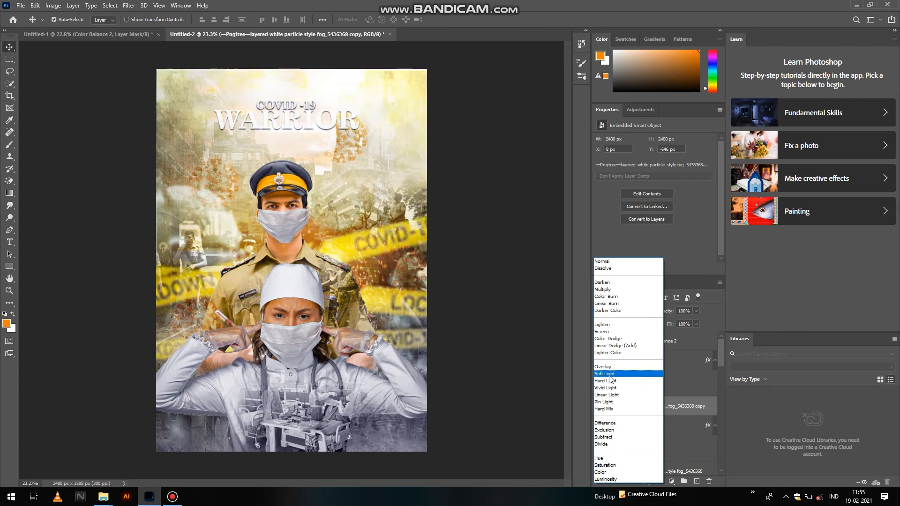
pyautogui.click(610, 437)
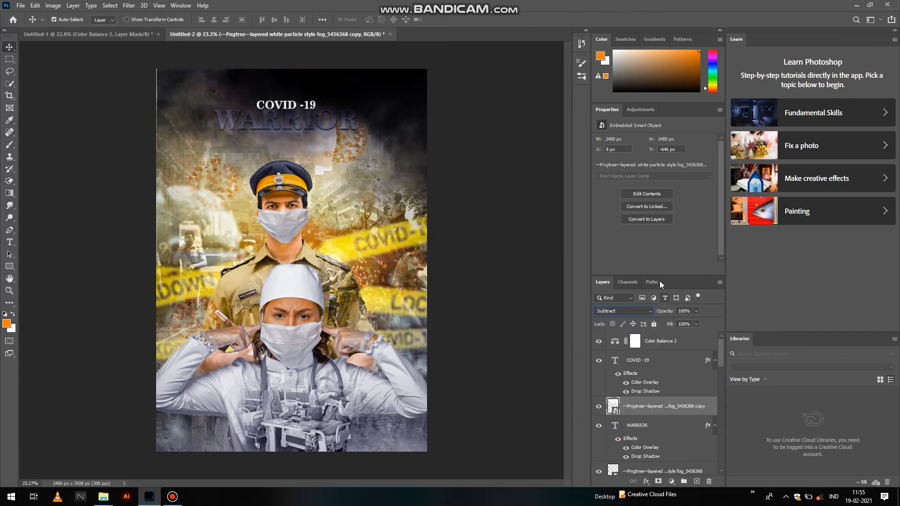
pyautogui.moveTo(664, 417); pyautogui.dragTo(661, 462)
pyautogui.moveTo(668, 311); pyautogui.dragTo(648, 309)
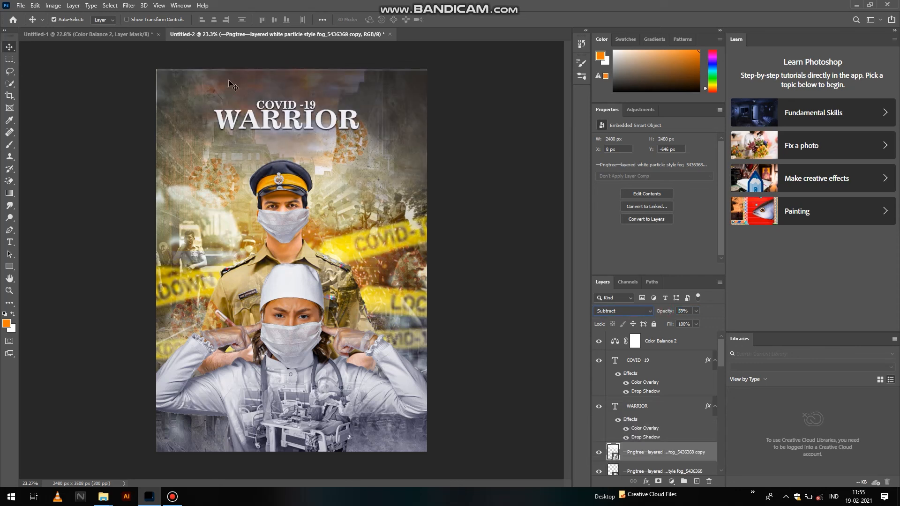
pyautogui.moveTo(324, 97); pyautogui.dragTo(321, 98)
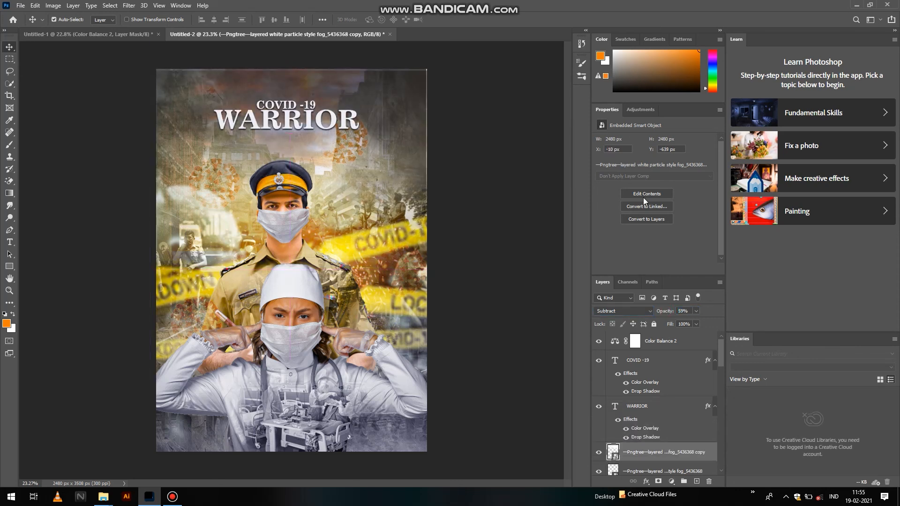
# Change the flipped fog copy's blend mode to Color and reduce the opacity of the fog over the poster's lower half
pyautogui.click(642, 311)
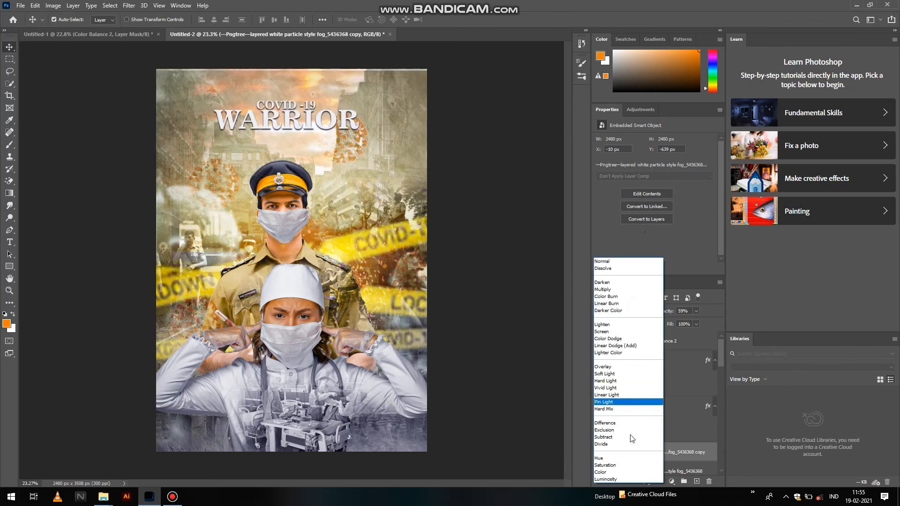
pyautogui.click(628, 474)
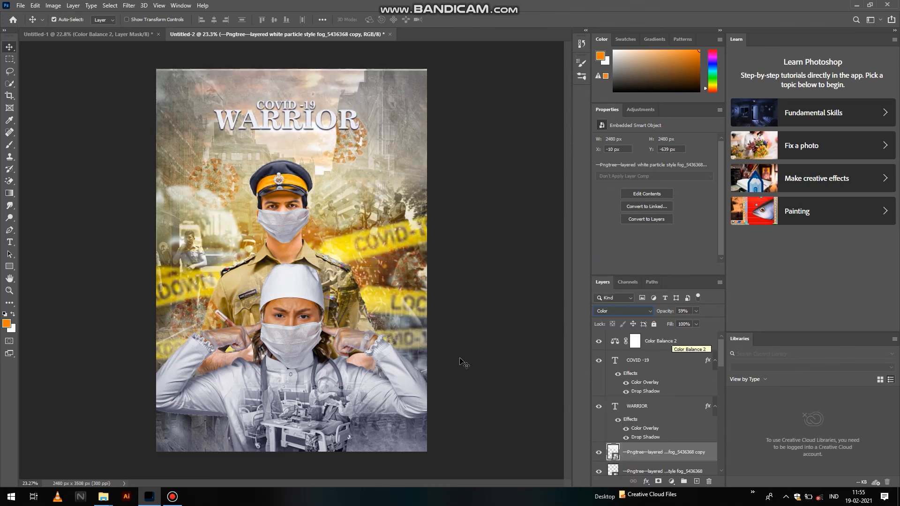
pyautogui.click(381, 436)
pyautogui.moveTo(663, 313)
pyautogui.mouseDown()
pyautogui.moveTo(627, 310)
pyautogui.moveTo(659, 310)
pyautogui.moveTo(646, 310)
pyautogui.mouseUp()
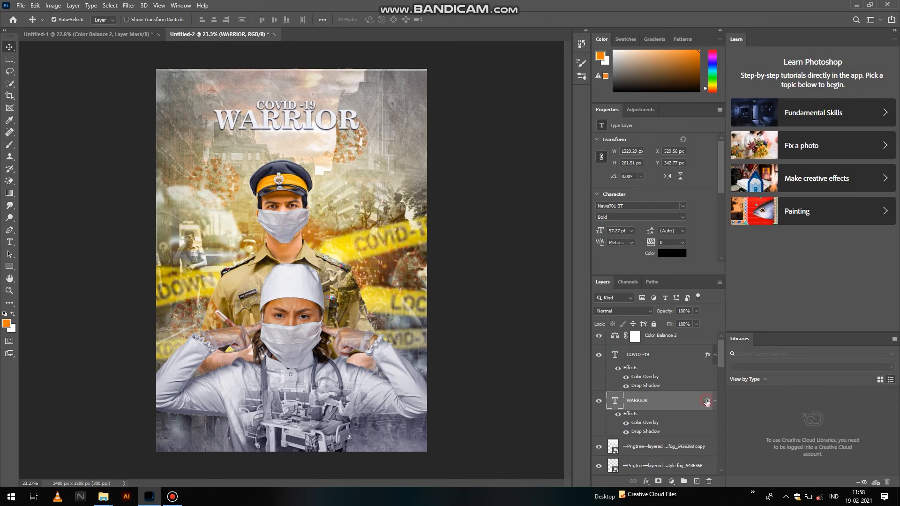
# Change the WARRIOR title's Color Overlay to a bright yellow
pyautogui.doubleClick(707, 399)
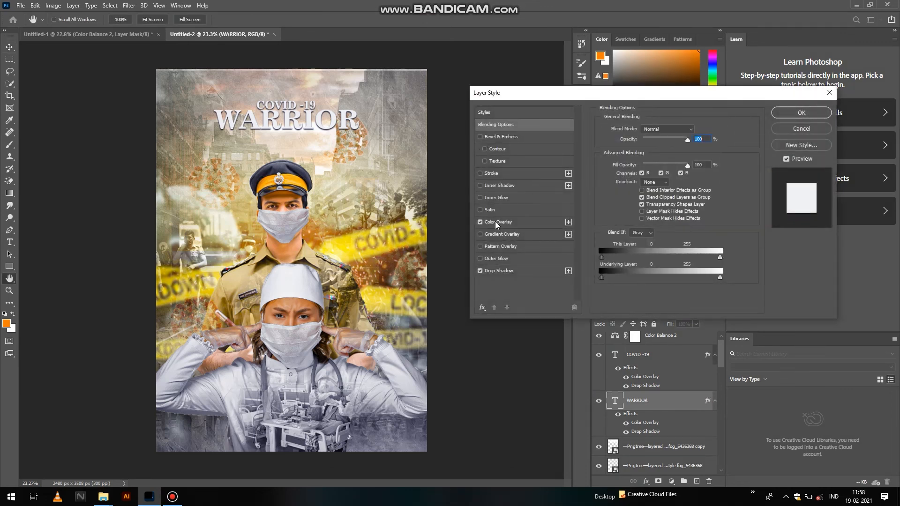
pyautogui.click(496, 224)
pyautogui.click(696, 130)
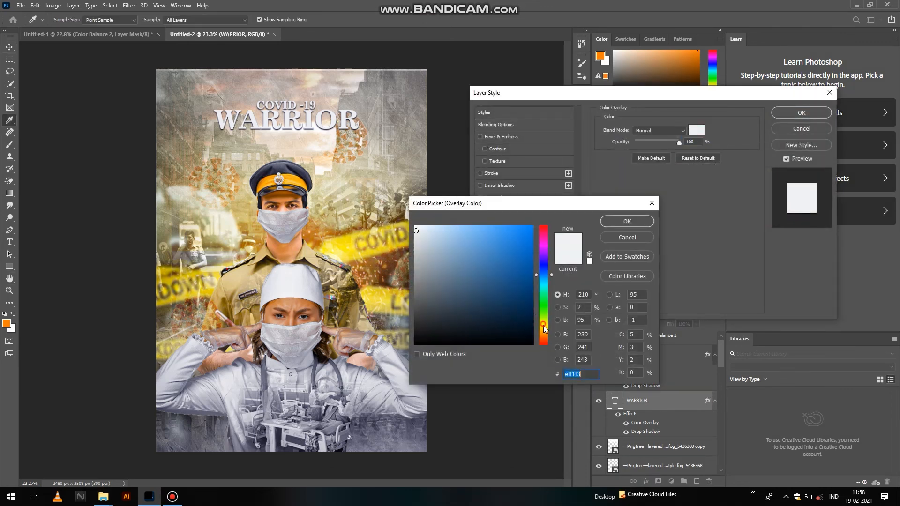
pyautogui.click(544, 326)
pyautogui.click(499, 225)
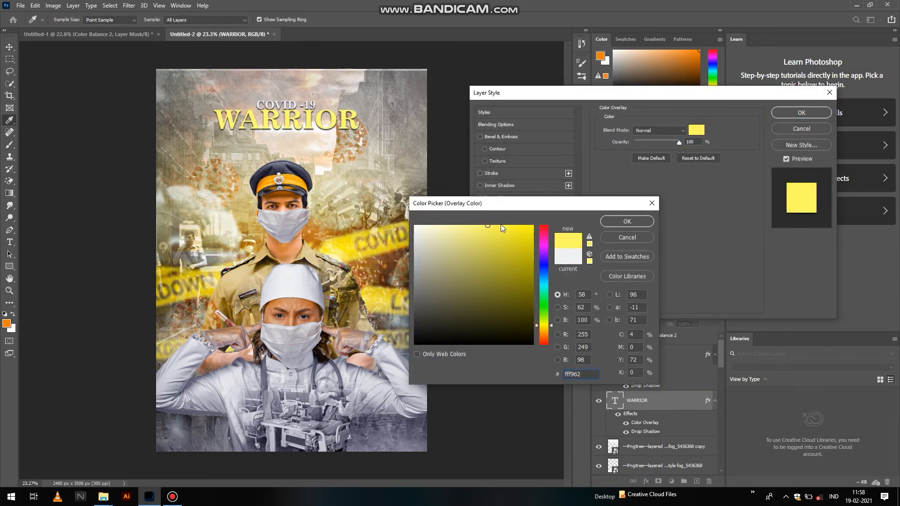
pyautogui.click(640, 223)
# Add Bevel & Emboss with Contour and Texture to the WARRIOR title and apply the layer style
pyautogui.click(485, 162)
pyautogui.click(485, 149)
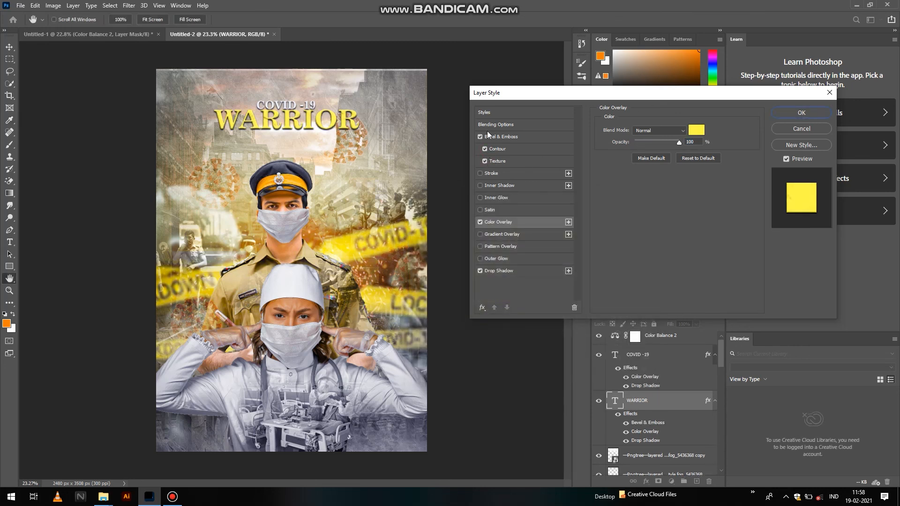
pyautogui.click(786, 113)
pyautogui.press('v')
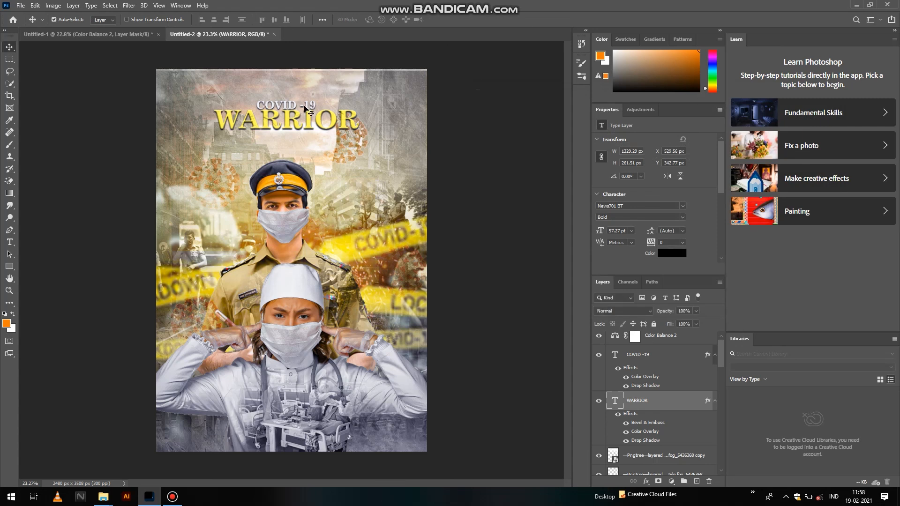
# Set the COVID -19 text to 30 pt and center it horizontally with the WARRIOR title
pyautogui.click(306, 107)
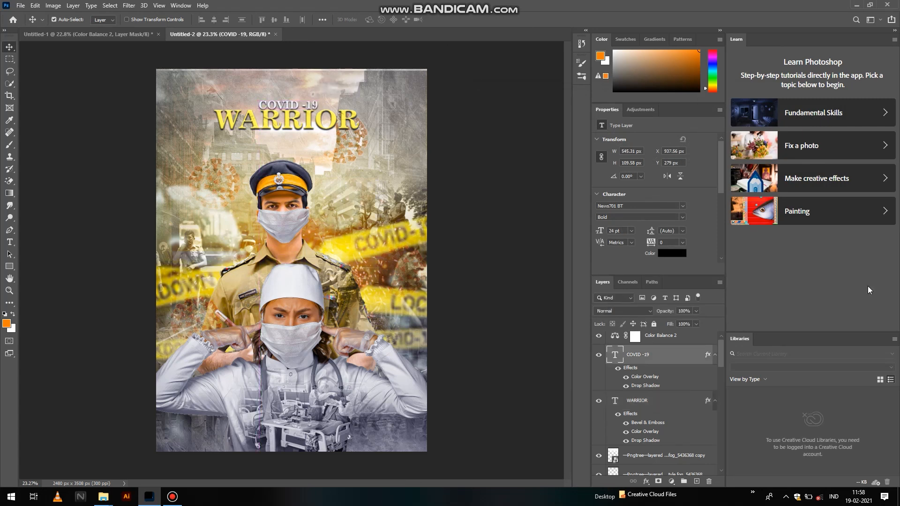
pyautogui.doubleClick(313, 107)
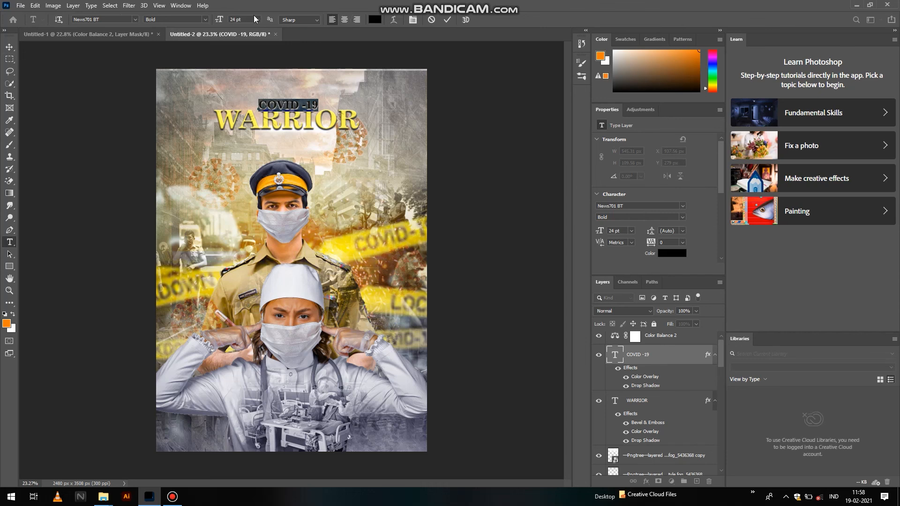
pyautogui.click(255, 19)
pyautogui.click(257, 110)
pyautogui.click(8, 46)
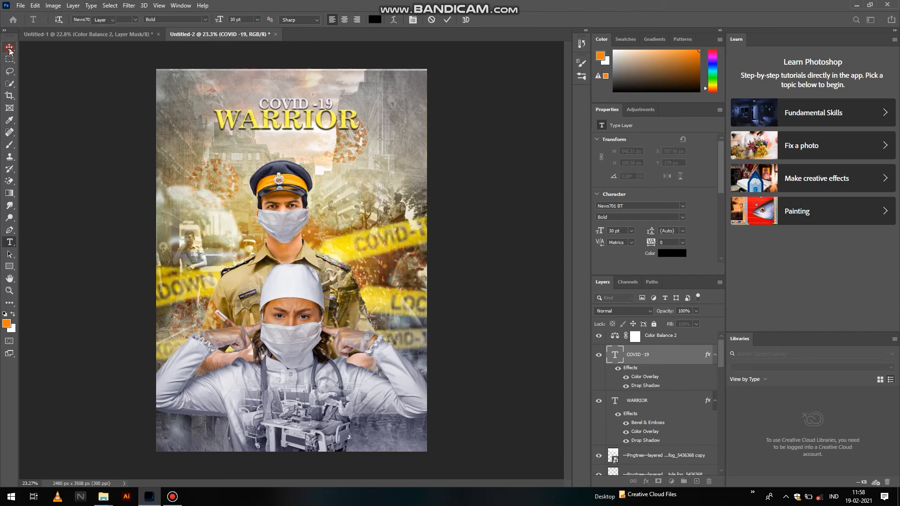
pyautogui.keyDown('shift'); pyautogui.click(663, 408); pyautogui.keyUp('shift')
pyautogui.click(215, 20)
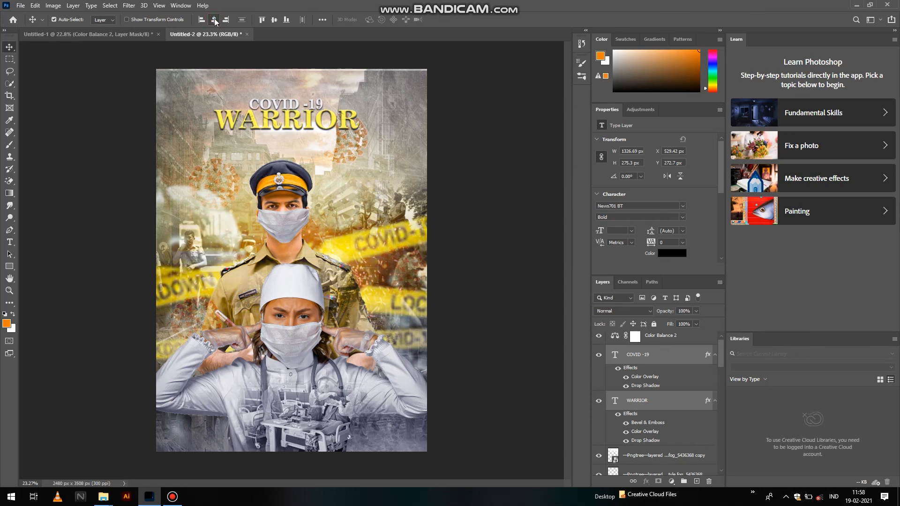
pyautogui.click(462, 114)
# Open the layer style settings of the COVID -19 text layer
pyautogui.scroll(-1, 487, 150)
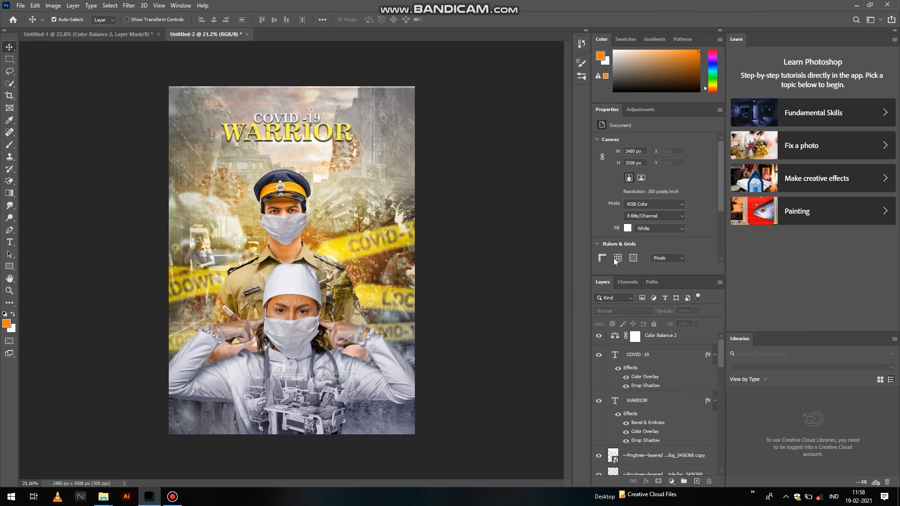
pyautogui.click(698, 359)
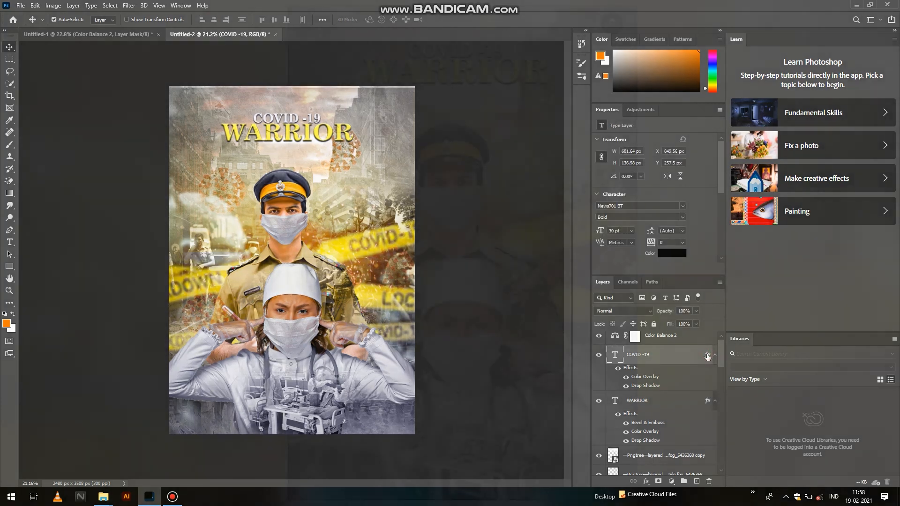
pyautogui.doubleClick(707, 356)
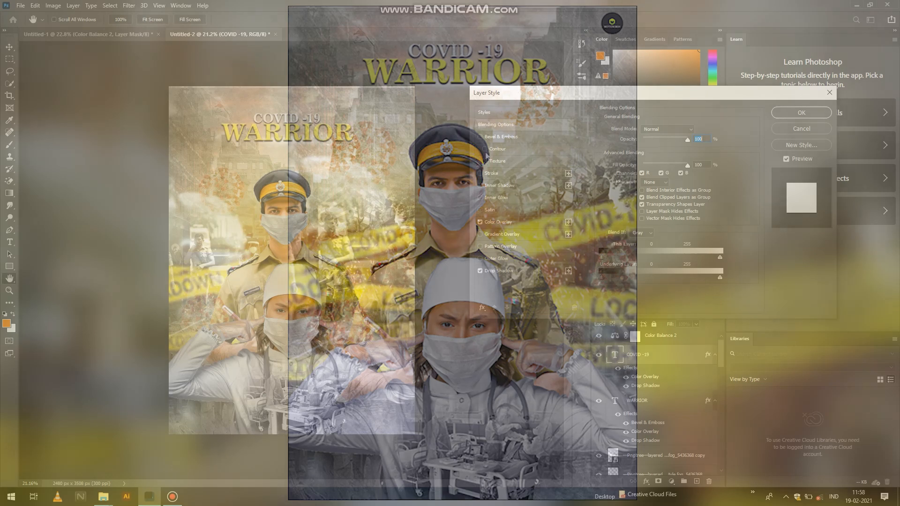